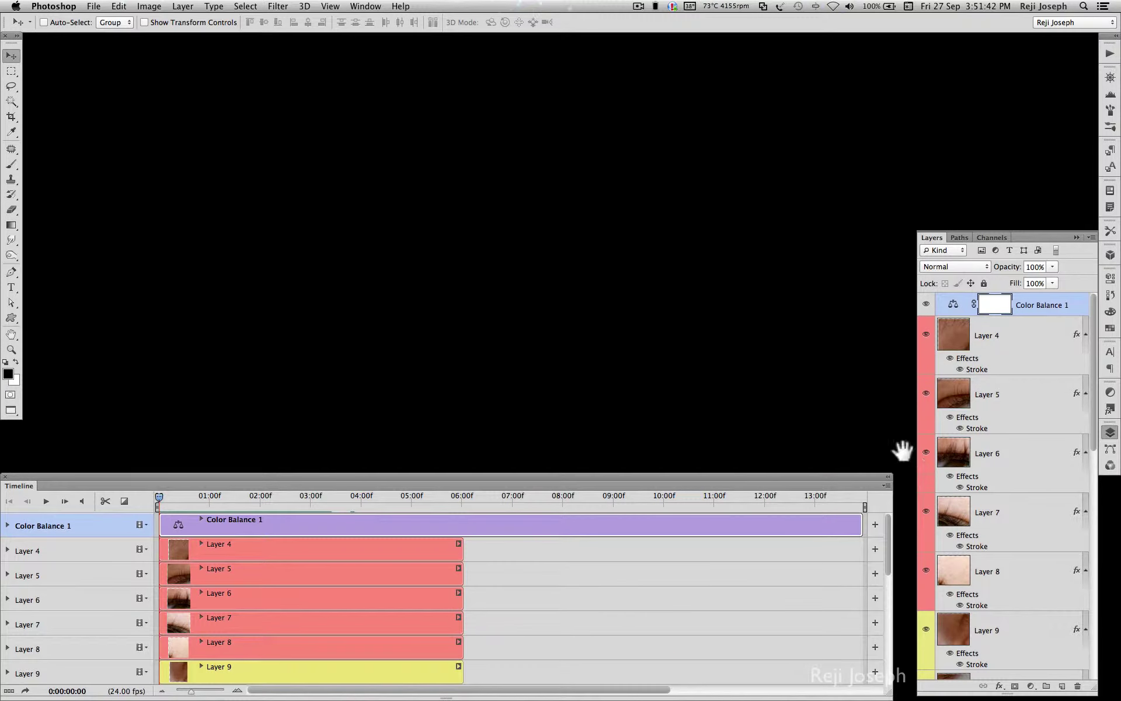
Play the sample timeline animation preview.
key(space)
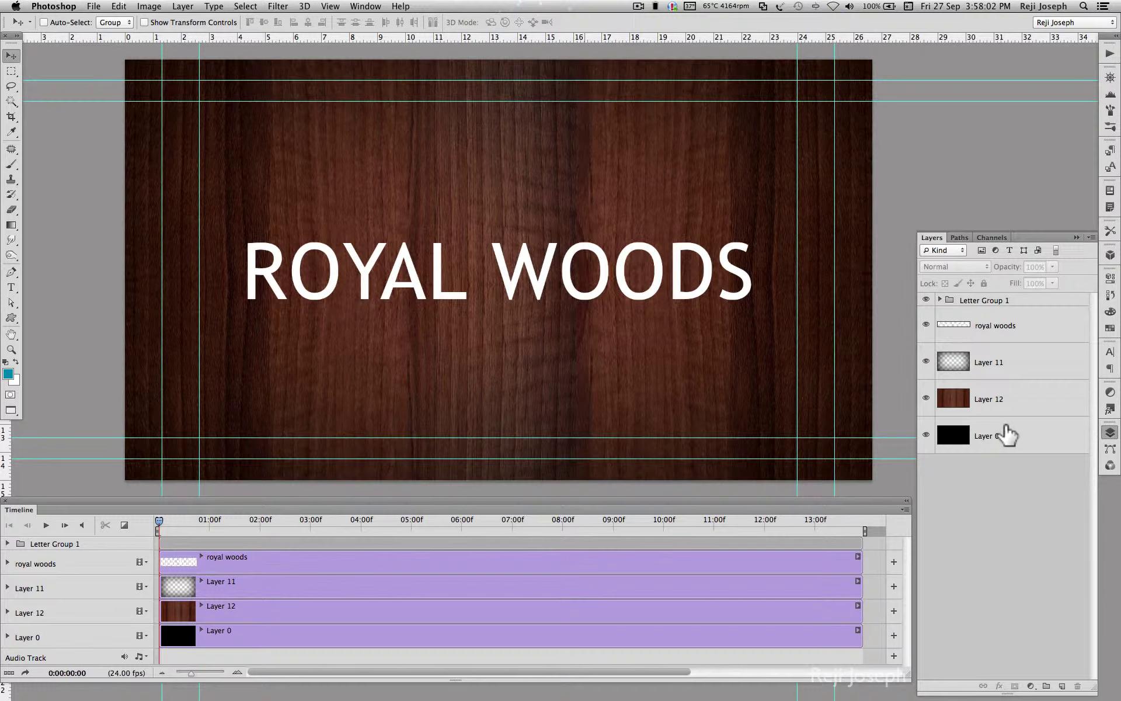
Toggle the vignette layer and expand Letter Group 1 to inspect its letter layers.
click(926, 362)
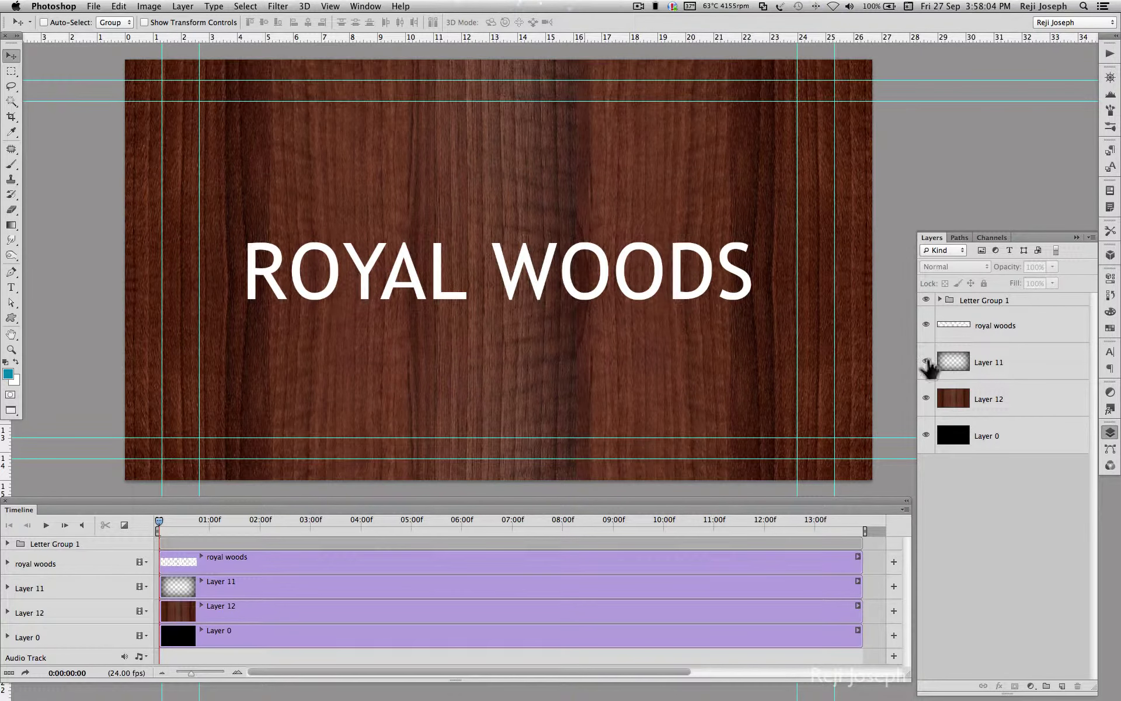
click(939, 301)
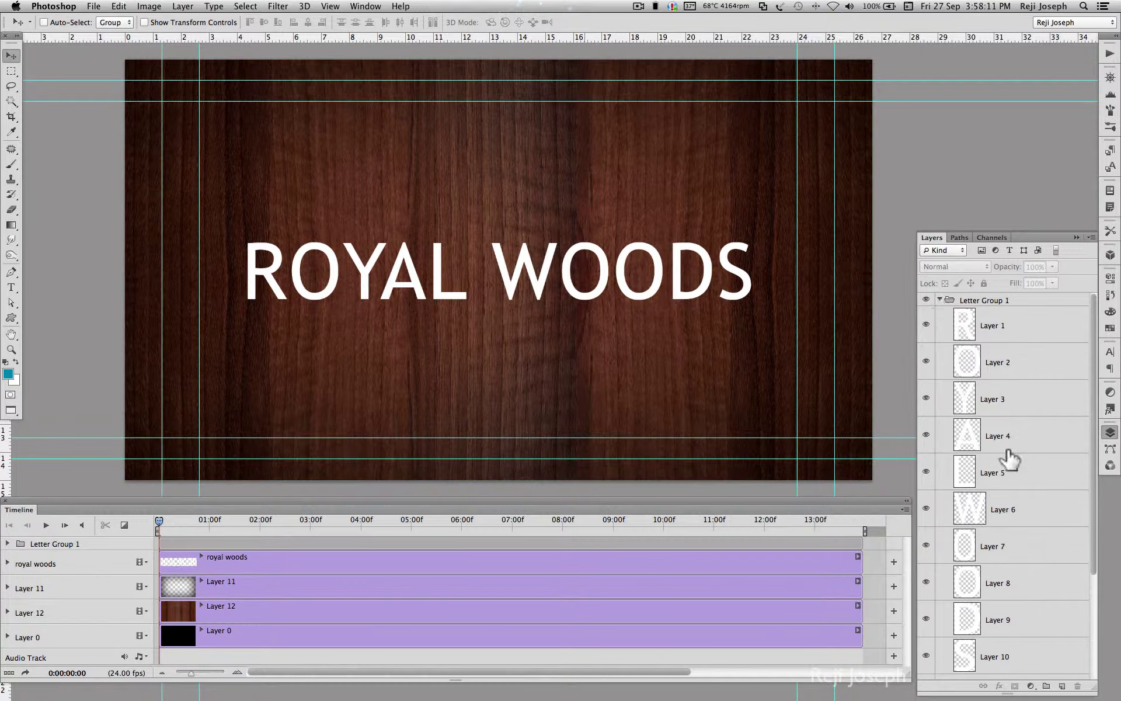
scroll(1009, 460, down, 5)
scroll(1010, 460, up, 2)
scroll(1010, 460, up, 1)
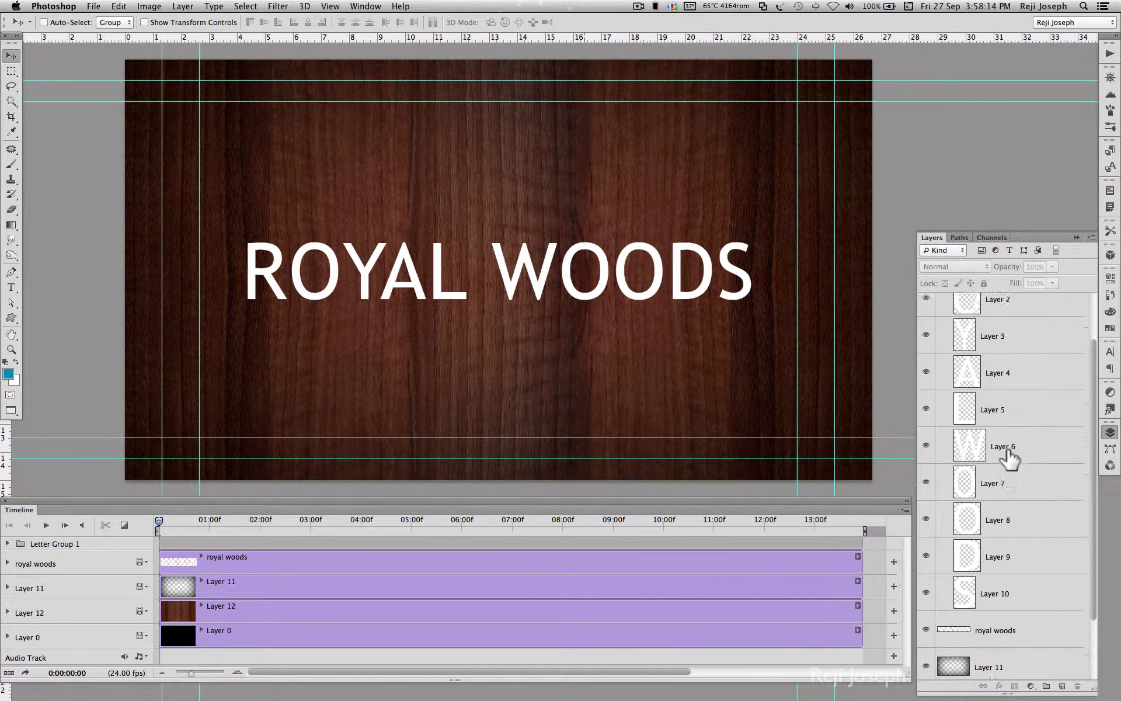
scroll(1009, 460, up, 2)
click(939, 300)
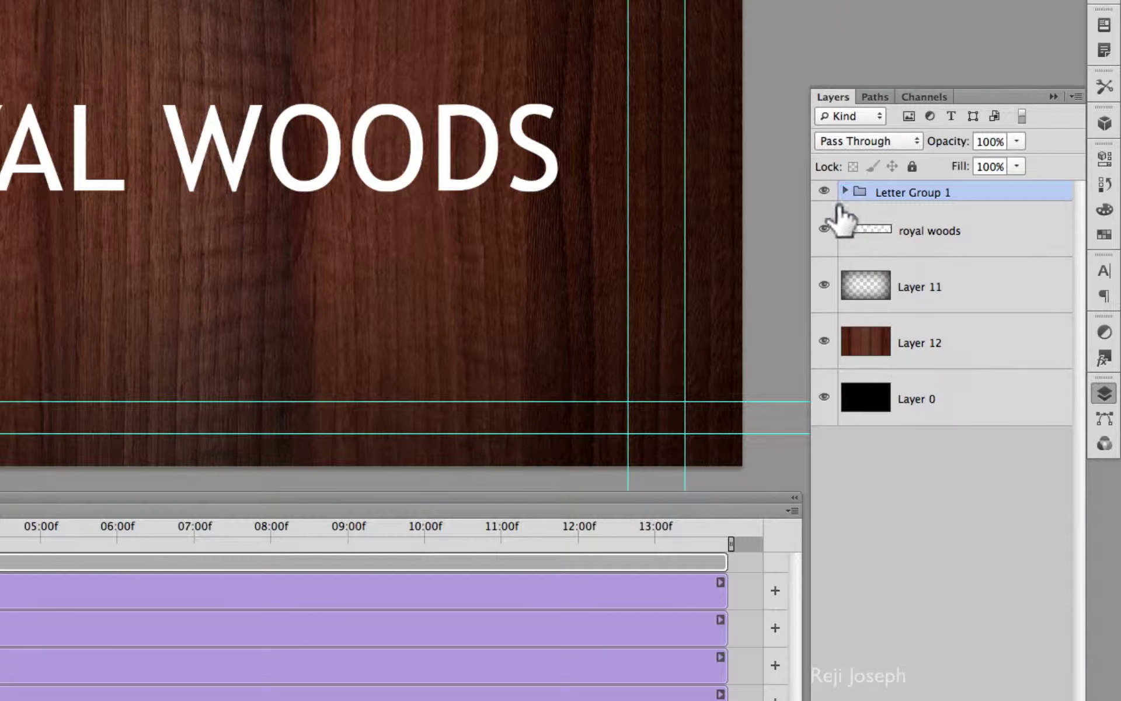
Lower the royal woods reference layer's opacity to 40%.
click(1027, 328)
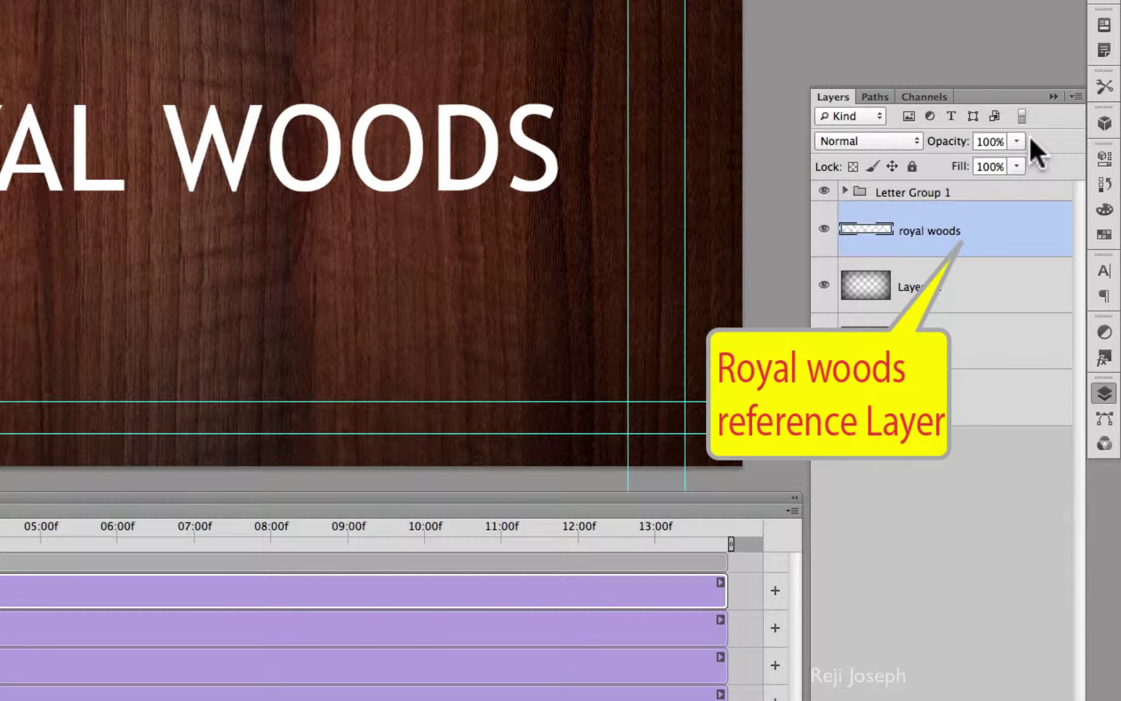
click(1016, 141)
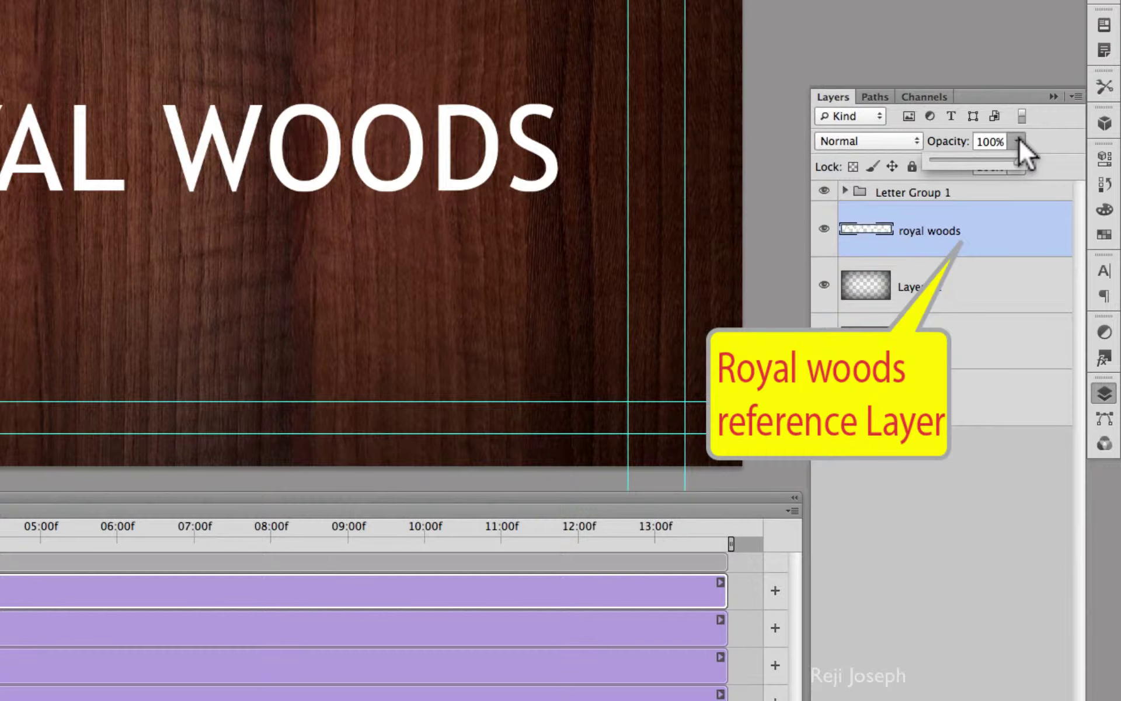
click(964, 159)
click(1015, 142)
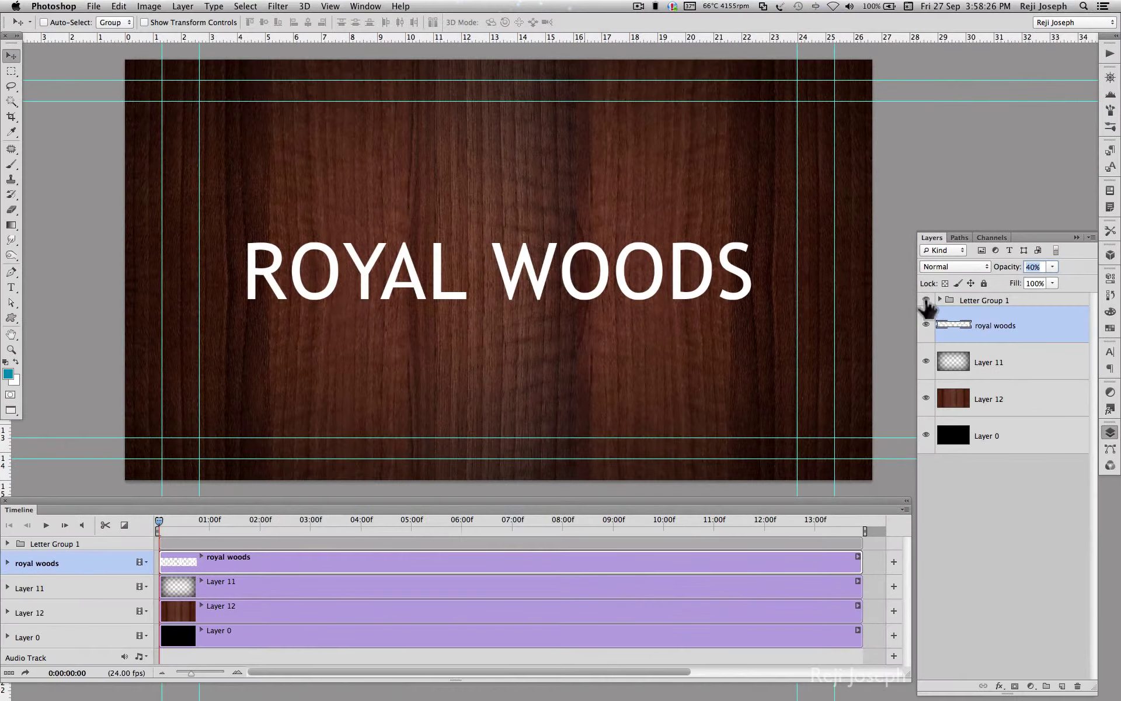
click(926, 300)
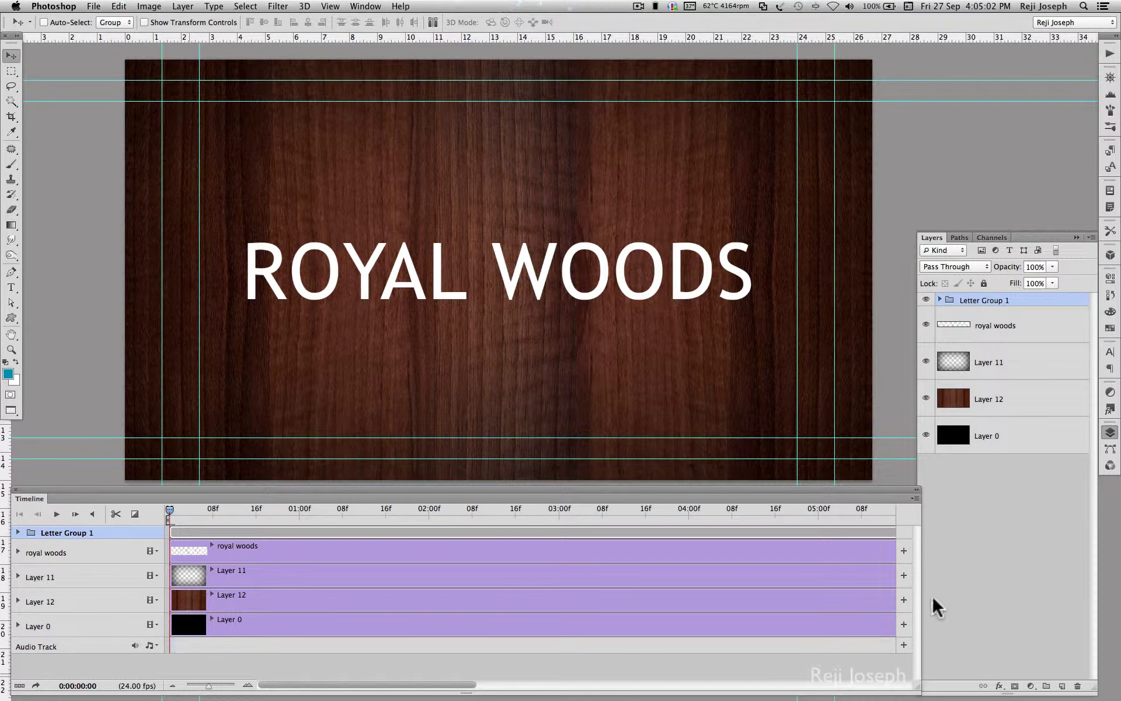
click(914, 499)
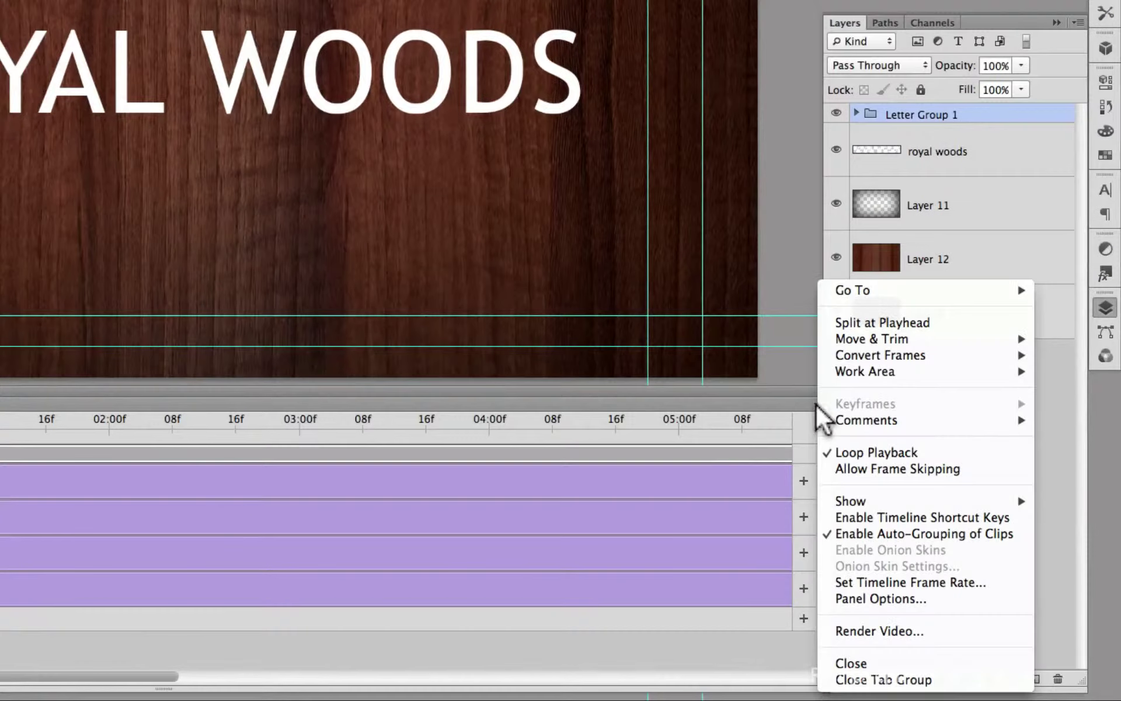
click(994, 584)
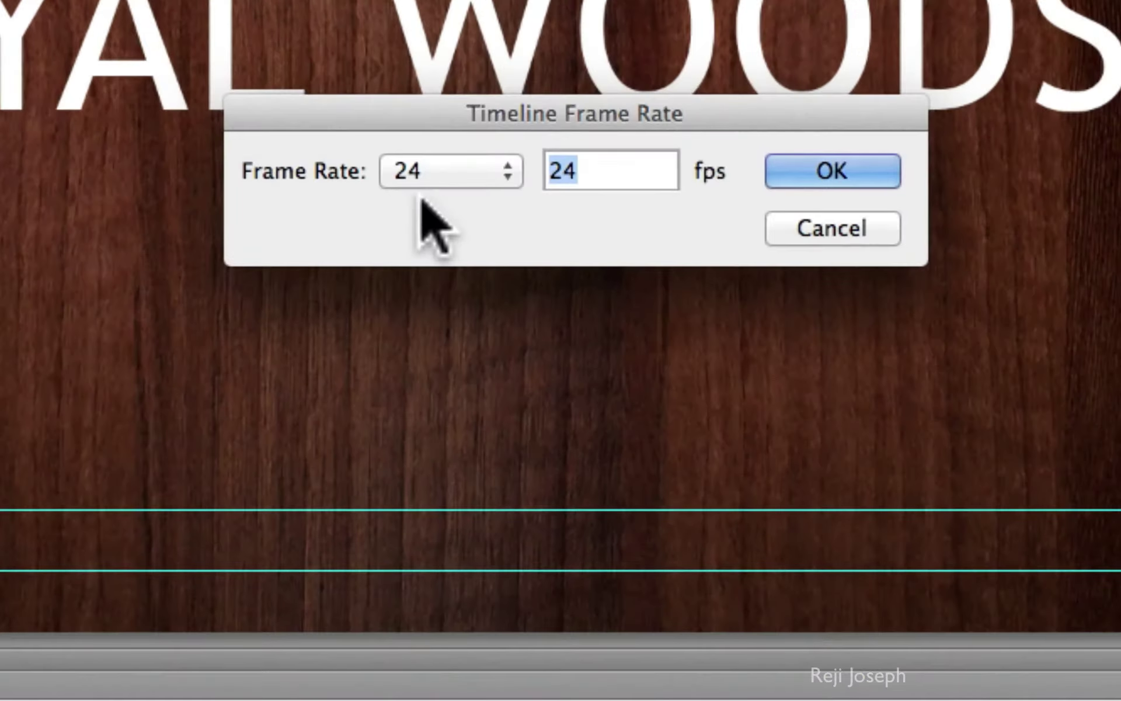
click(486, 160)
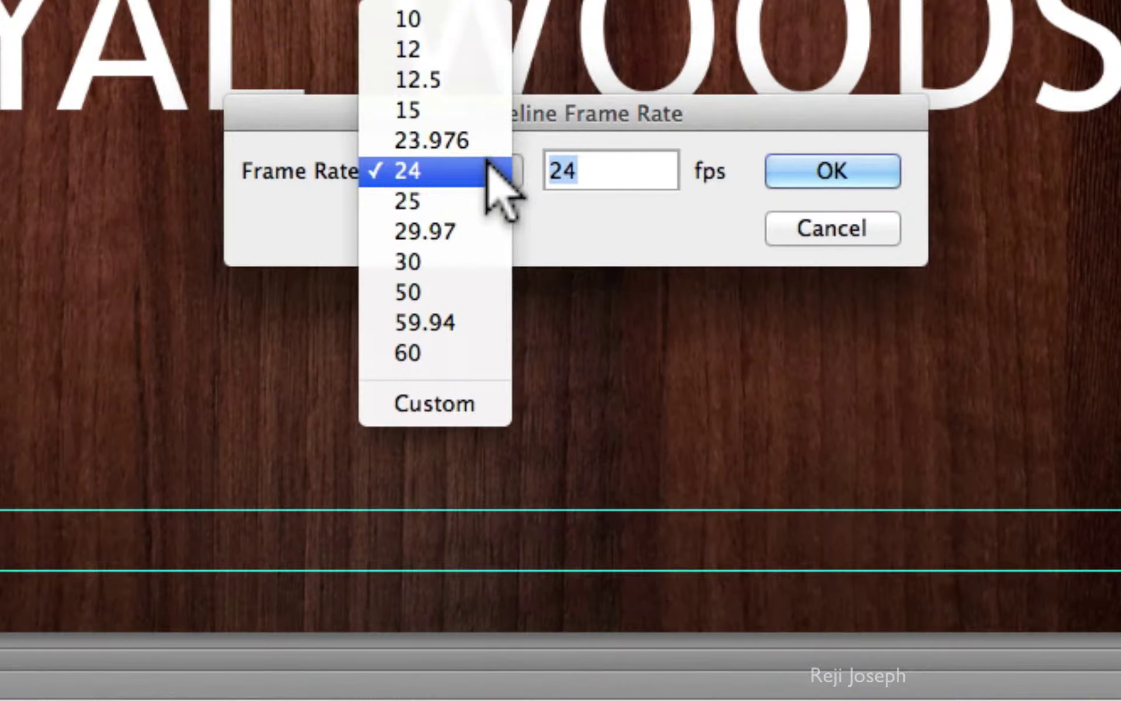
click(477, 171)
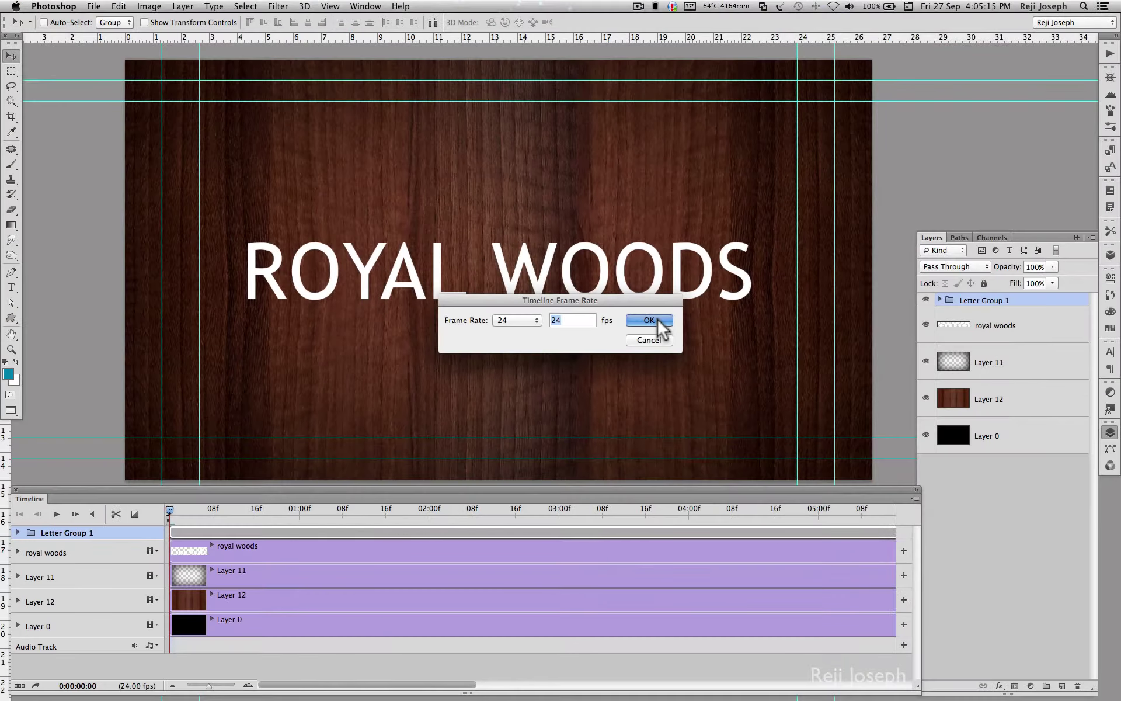
click(656, 320)
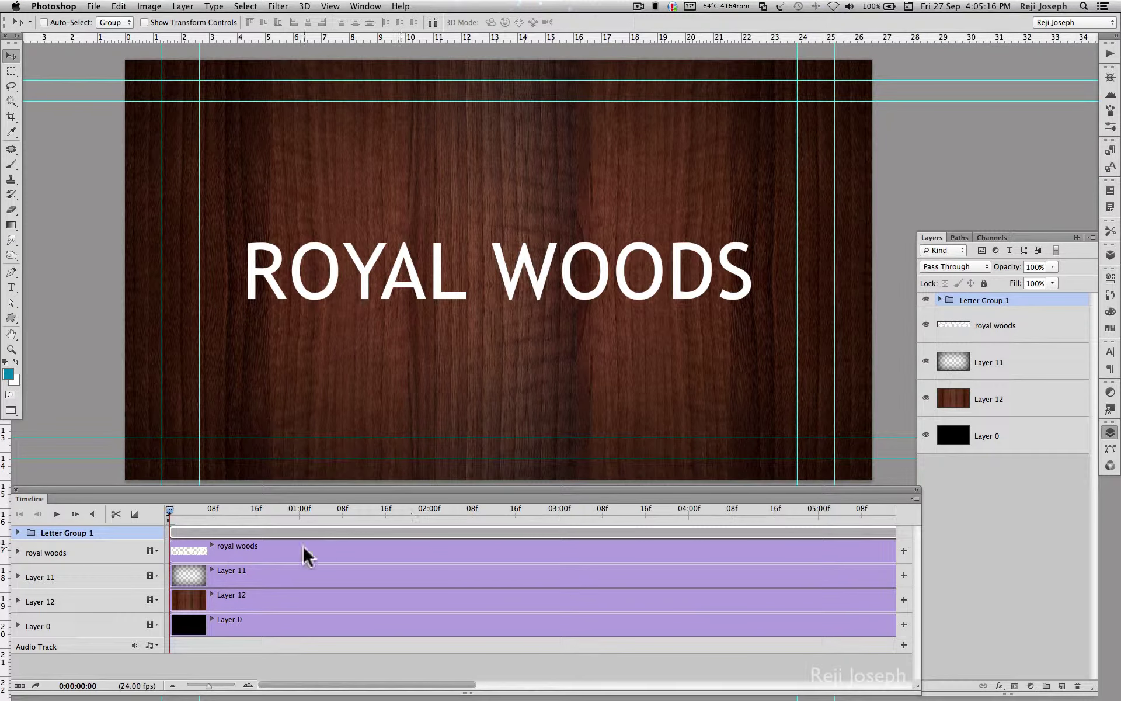
Expand Letter Group 1 on the timeline and enlarge the panel to fit all ten layers.
drag(207, 689, 222, 692)
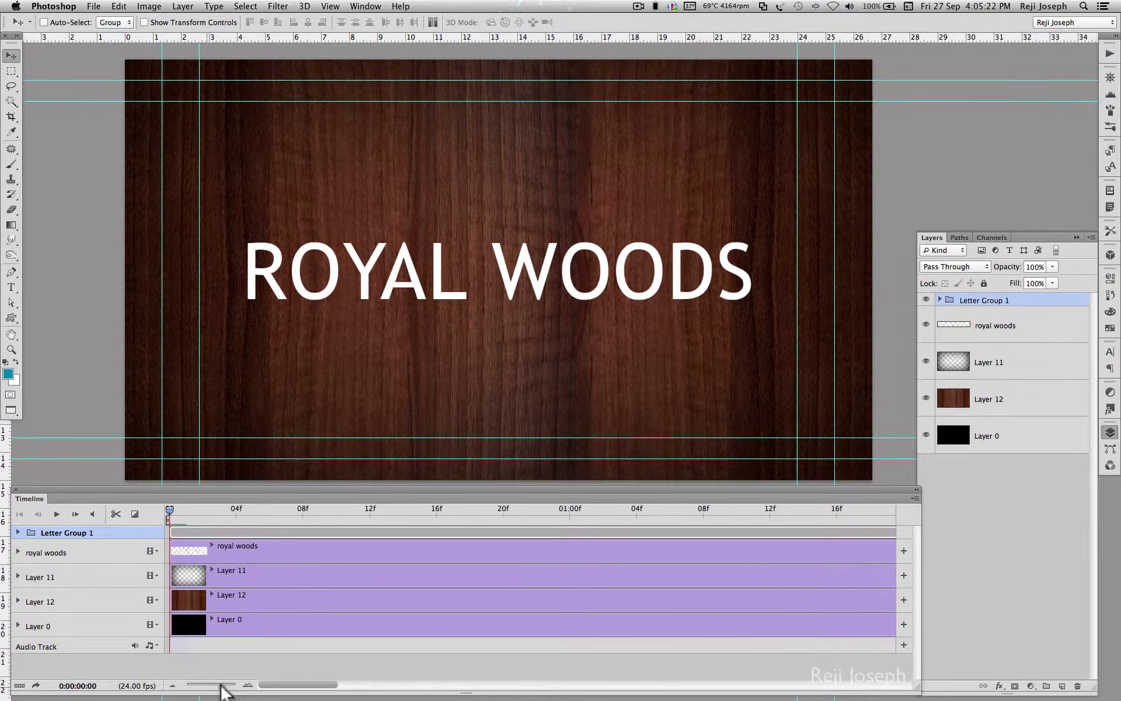
drag(223, 692, 218, 691)
click(18, 533)
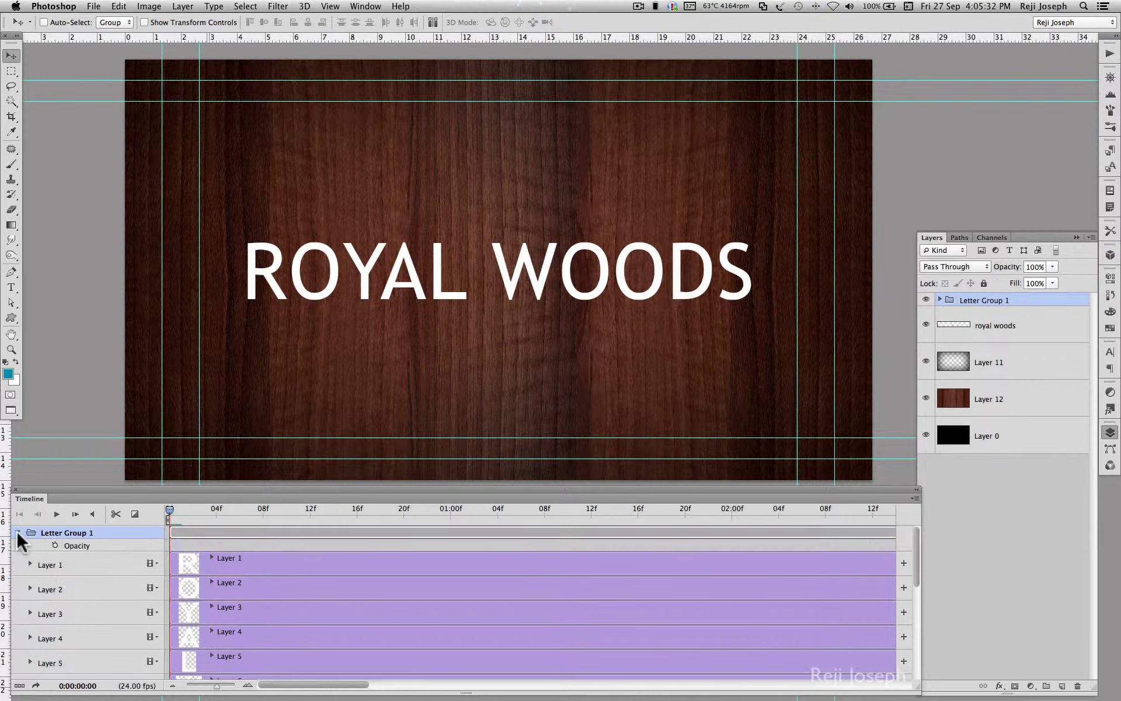
drag(236, 486, 237, 378)
mouse_move(925, 583)
mouse_down()
mouse_move(894, 663)
mouse_move(893, 699)
mouse_up()
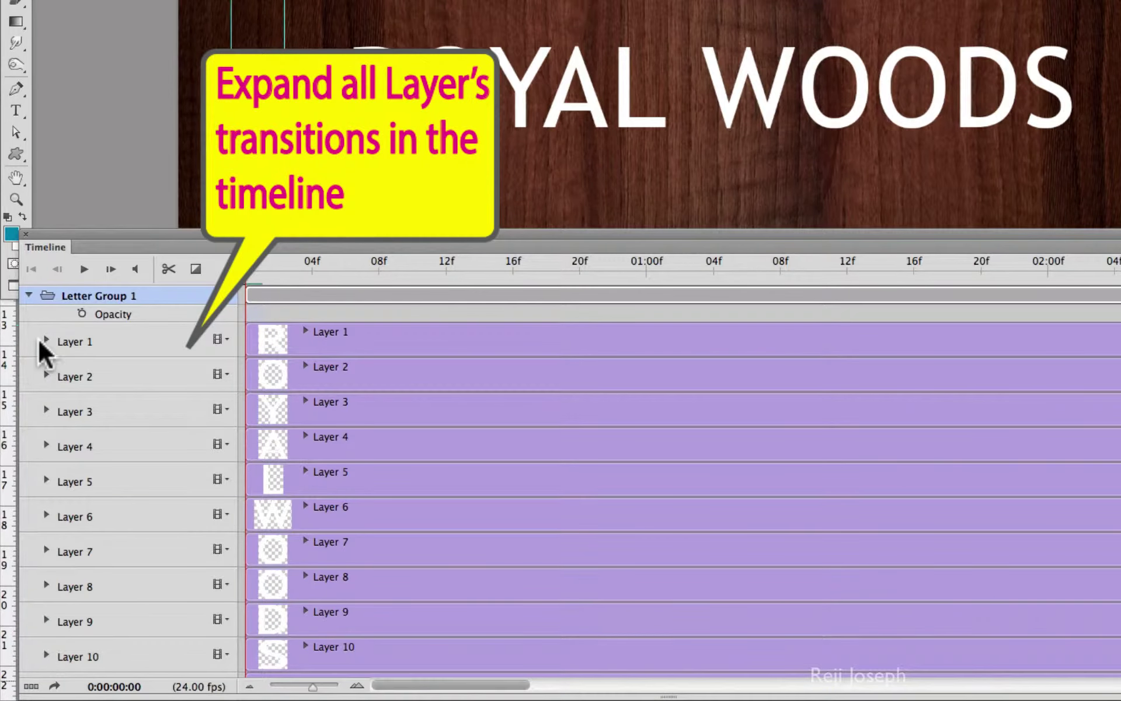
Reveal the Position, Opacity and Style tracks for Layers 1 through 10.
click(33, 447)
click(45, 426)
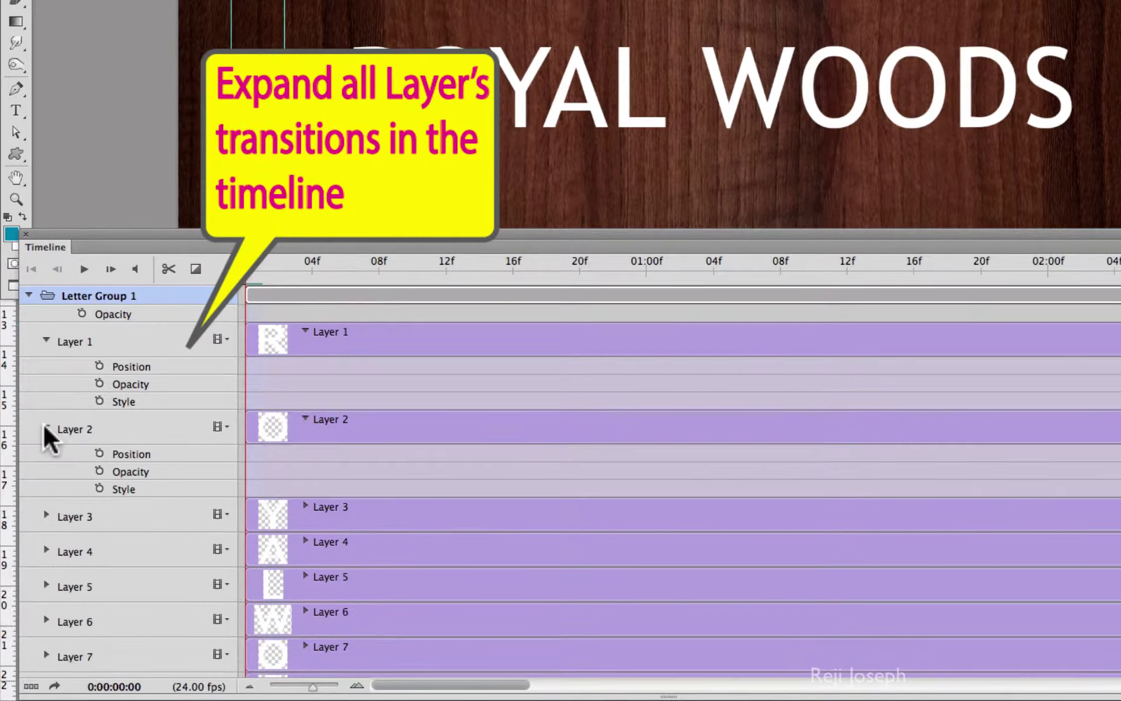
click(47, 514)
click(47, 602)
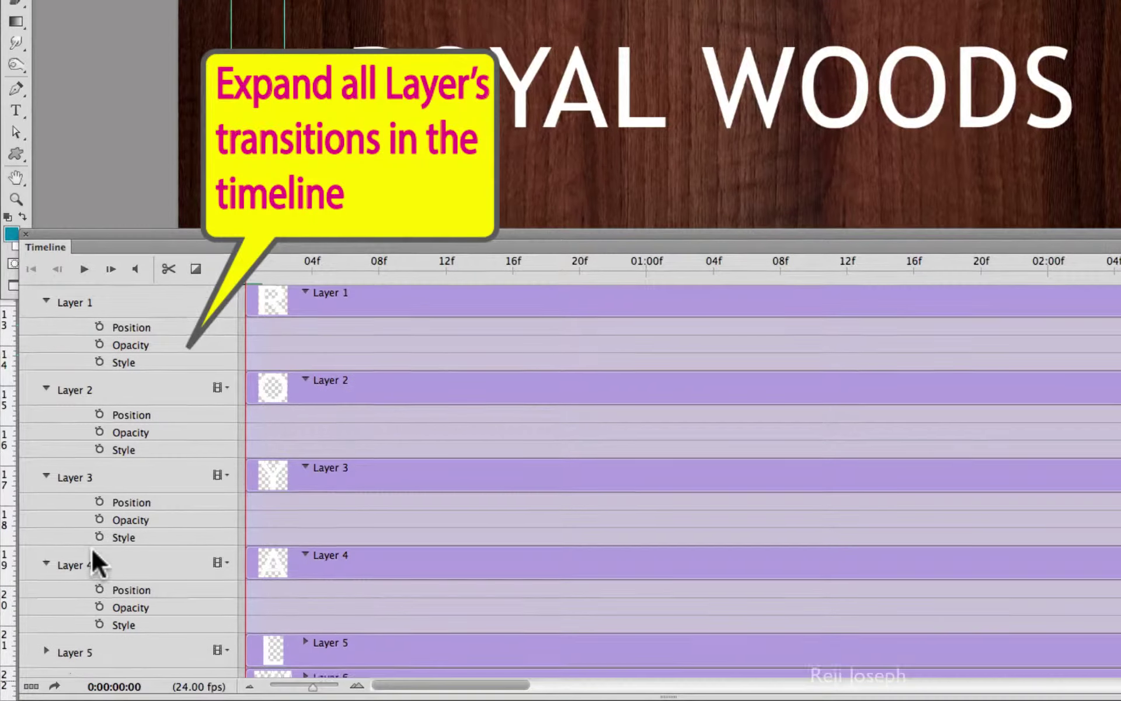
click(47, 651)
scroll(92, 563, down, 5)
click(47, 506)
click(45, 593)
scroll(47, 555, down, 3)
click(46, 517)
click(42, 475)
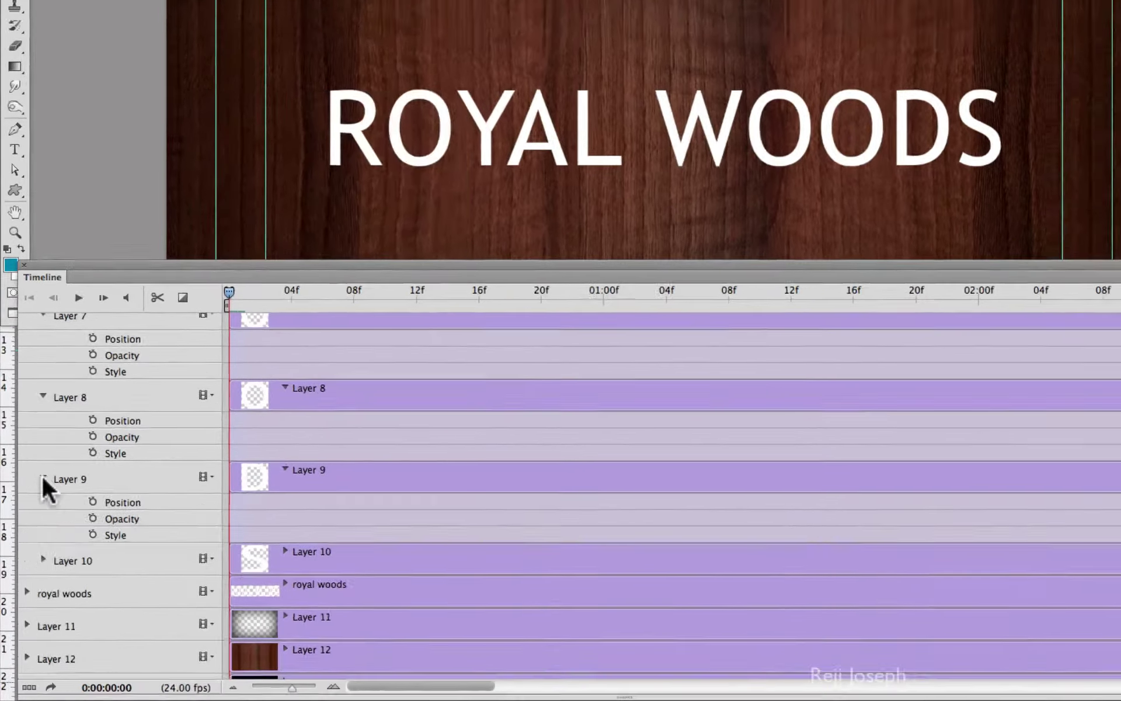
click(32, 595)
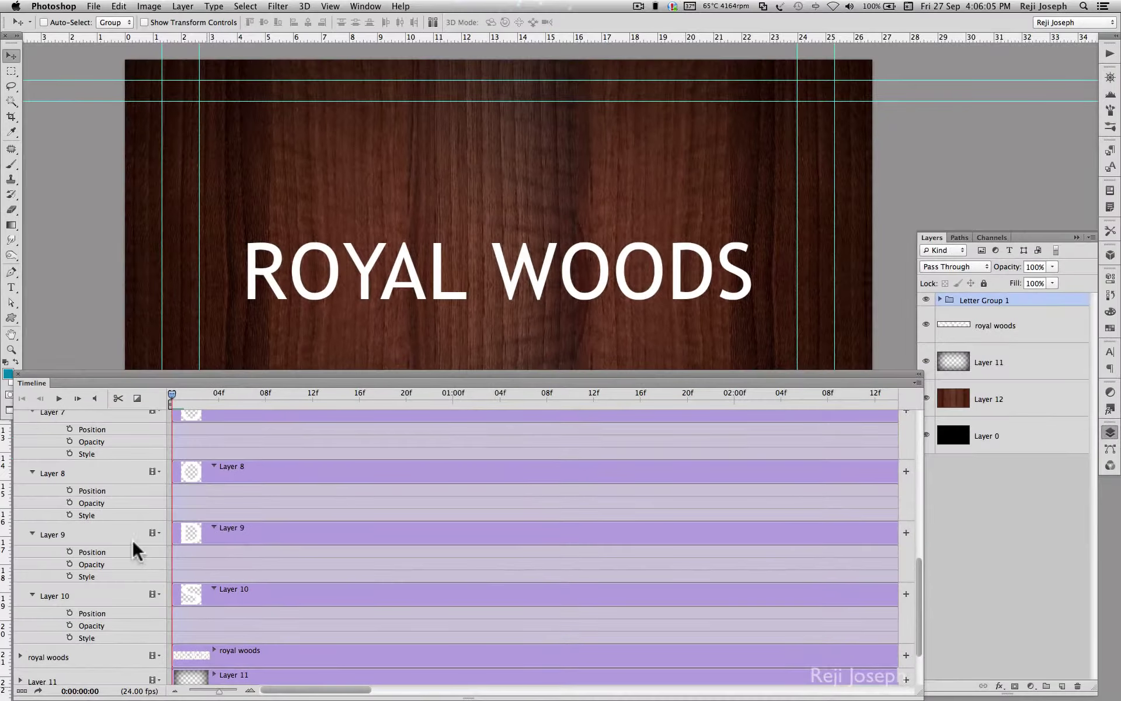
Select all ten letter layers, Layers 1 through 10, in Letter Group 1.
click(940, 300)
click(1016, 334)
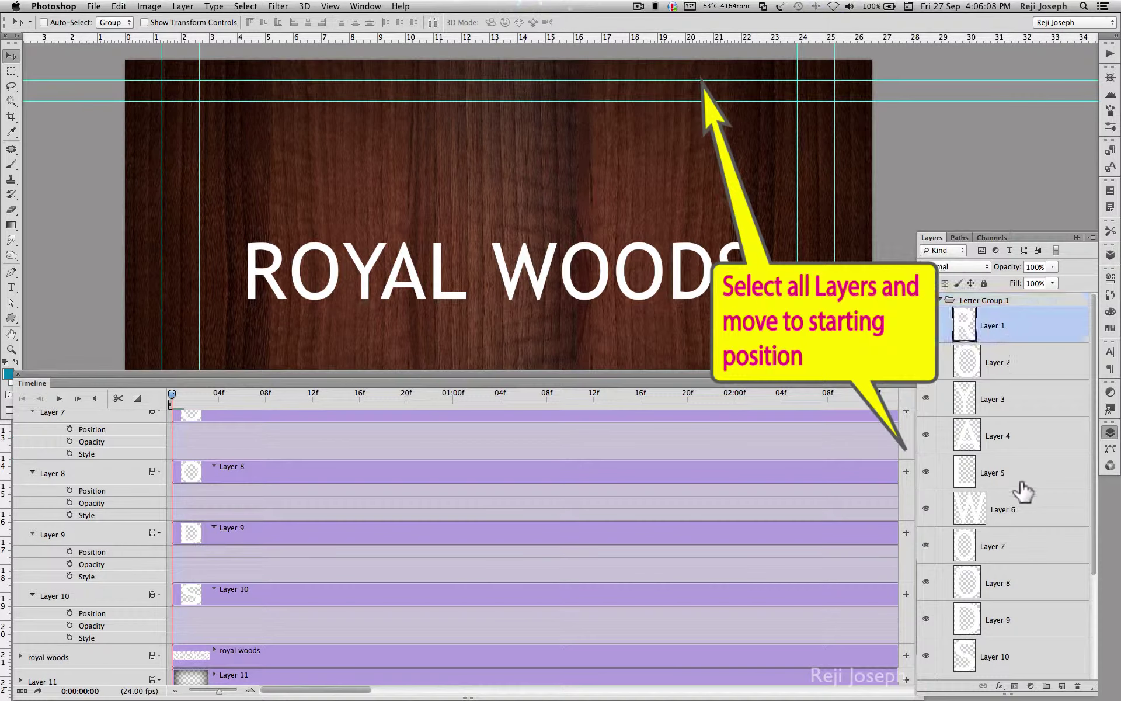
scroll(1023, 493, down, 4)
shift+click(1019, 519)
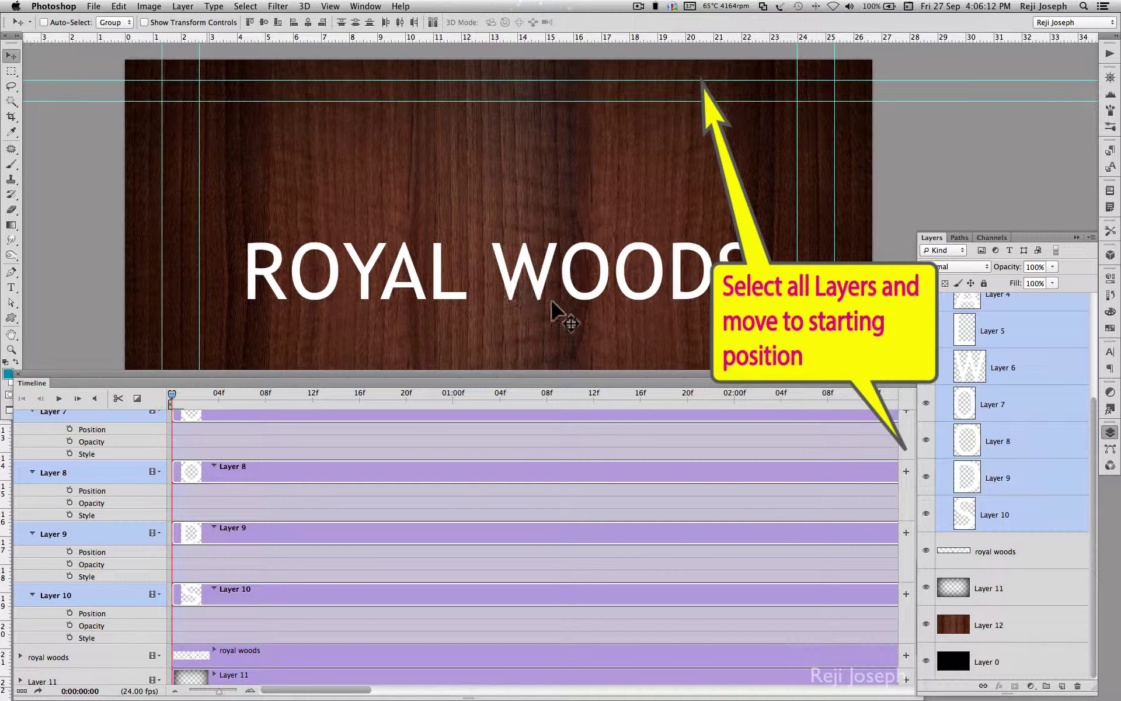
Shift the letters upward above the wood background and commit the Free Transform.
drag(572, 295, 568, 199)
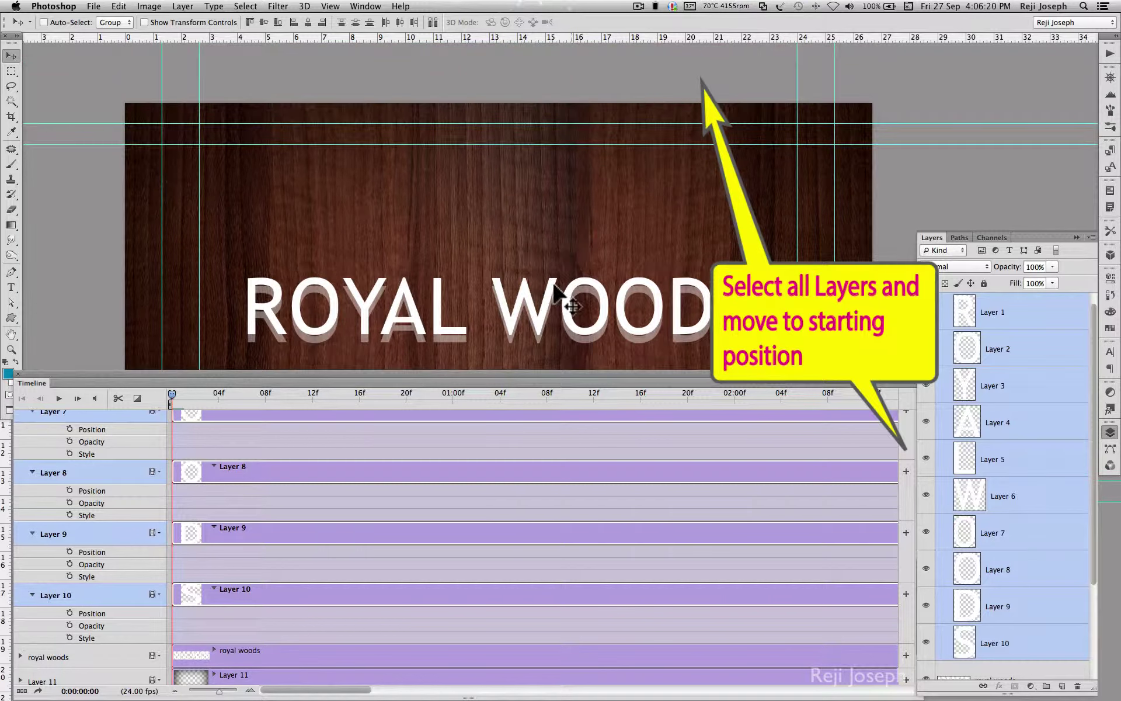
mouse_move(570, 301)
mouse_down()
mouse_move(555, 91)
mouse_move(557, 181)
mouse_up()
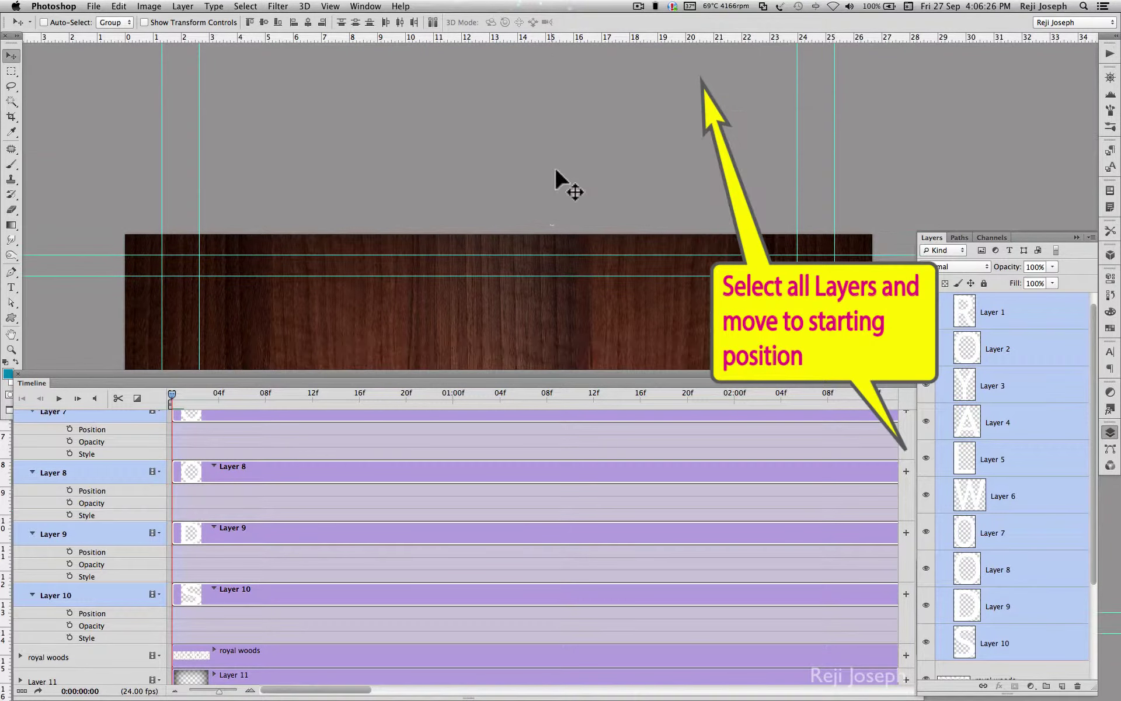
key(super+t)
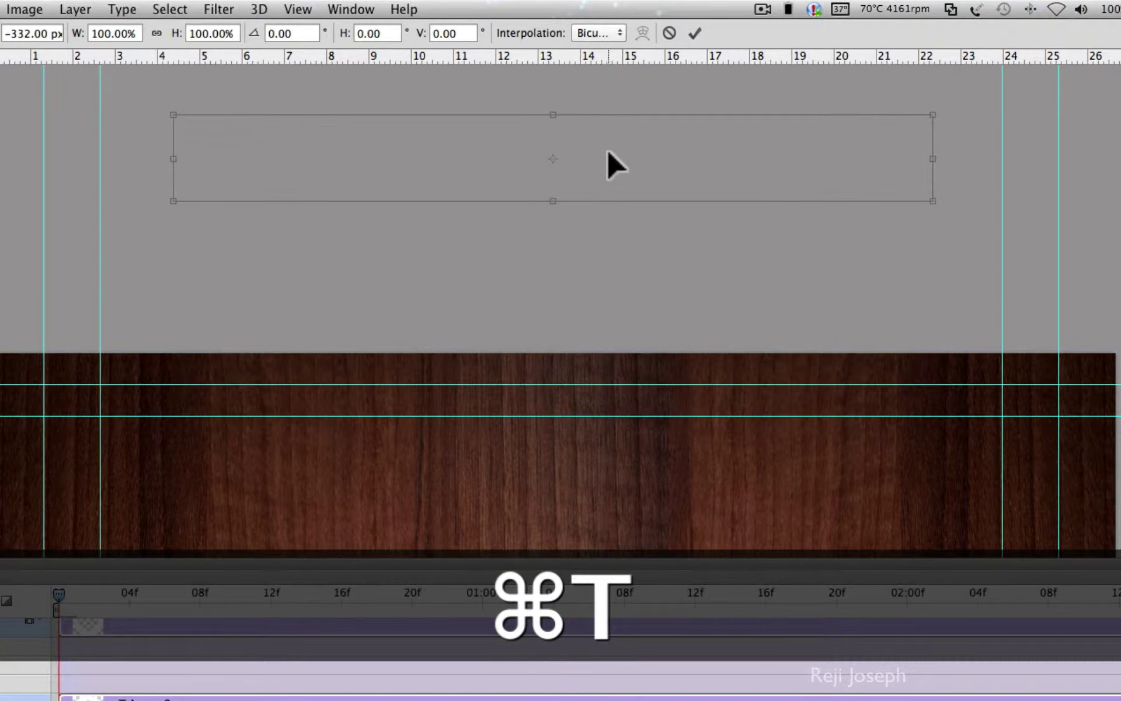
drag(606, 166, 596, 291)
key(Return)
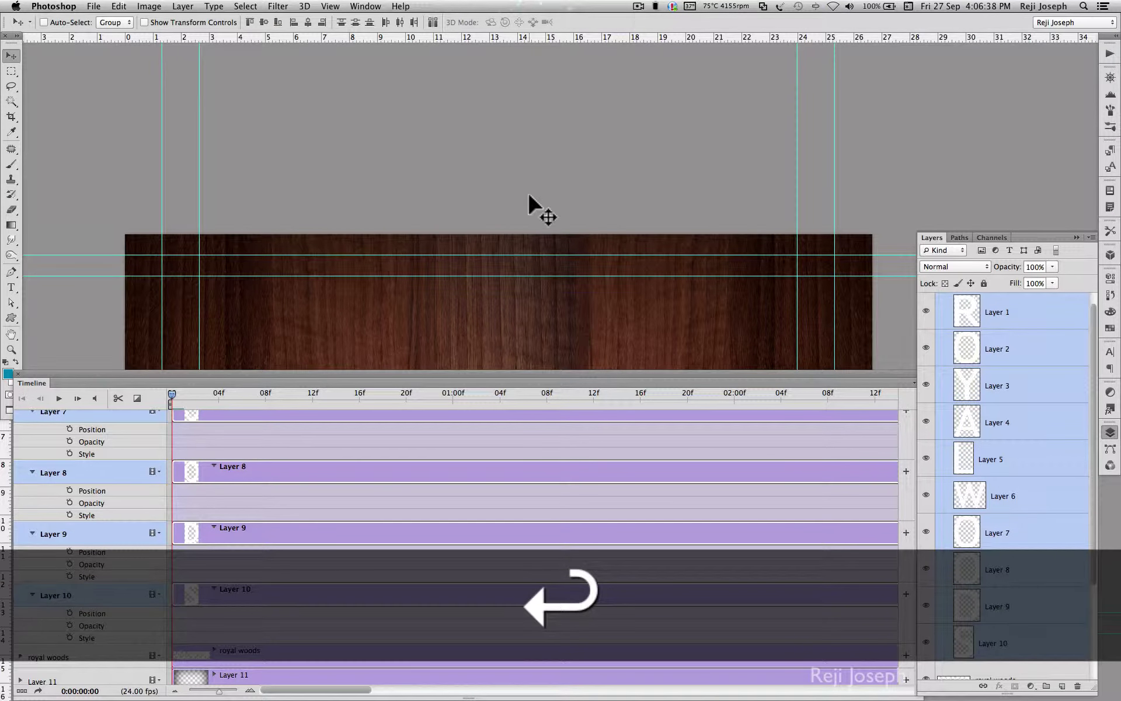
Turn on Position keyframing for Layers 1 through 10, creating keyframes at frame 0.
scroll(114, 441, up, 7)
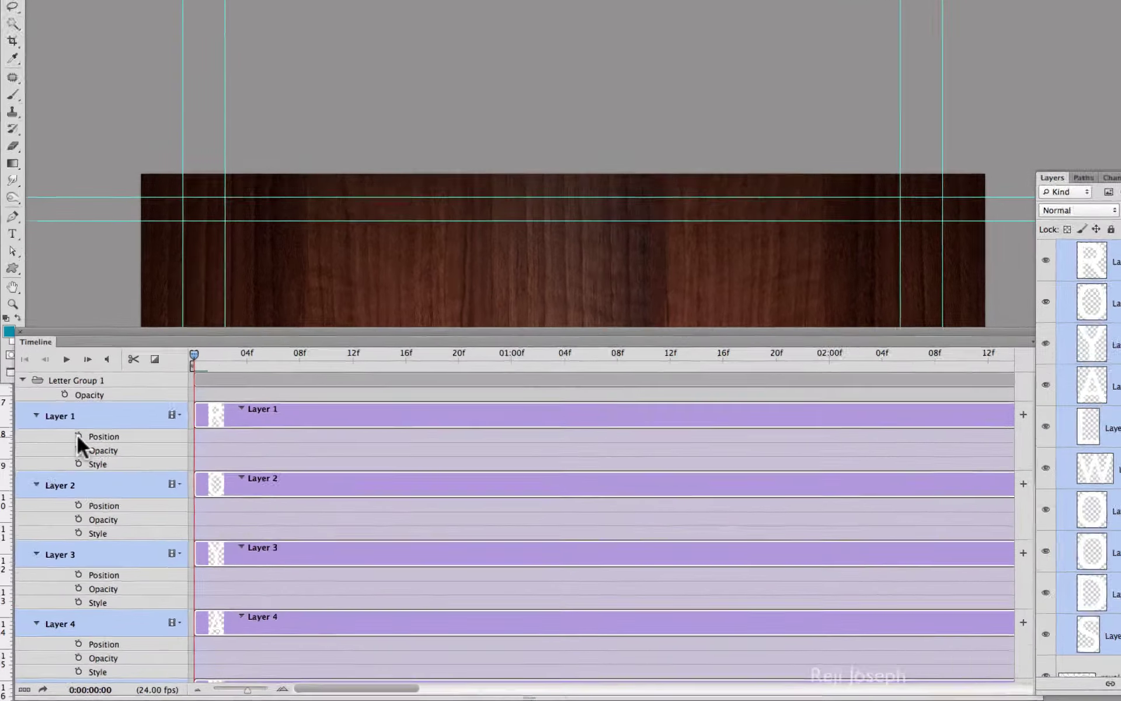
click(69, 465)
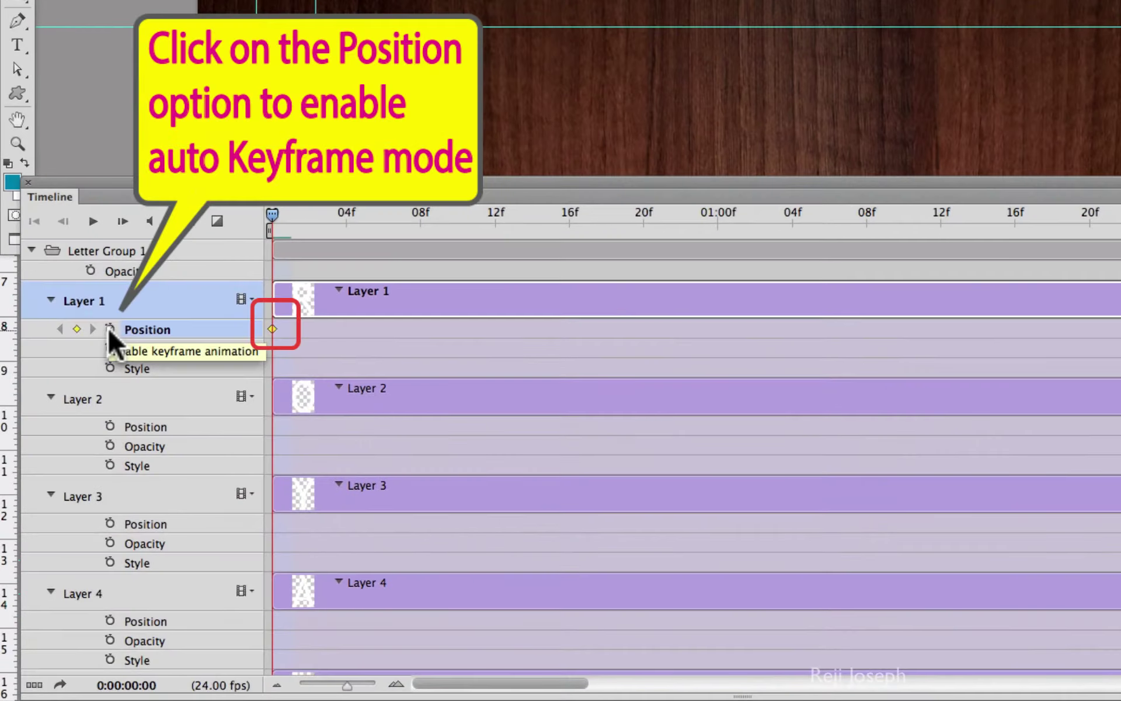
click(111, 426)
click(111, 523)
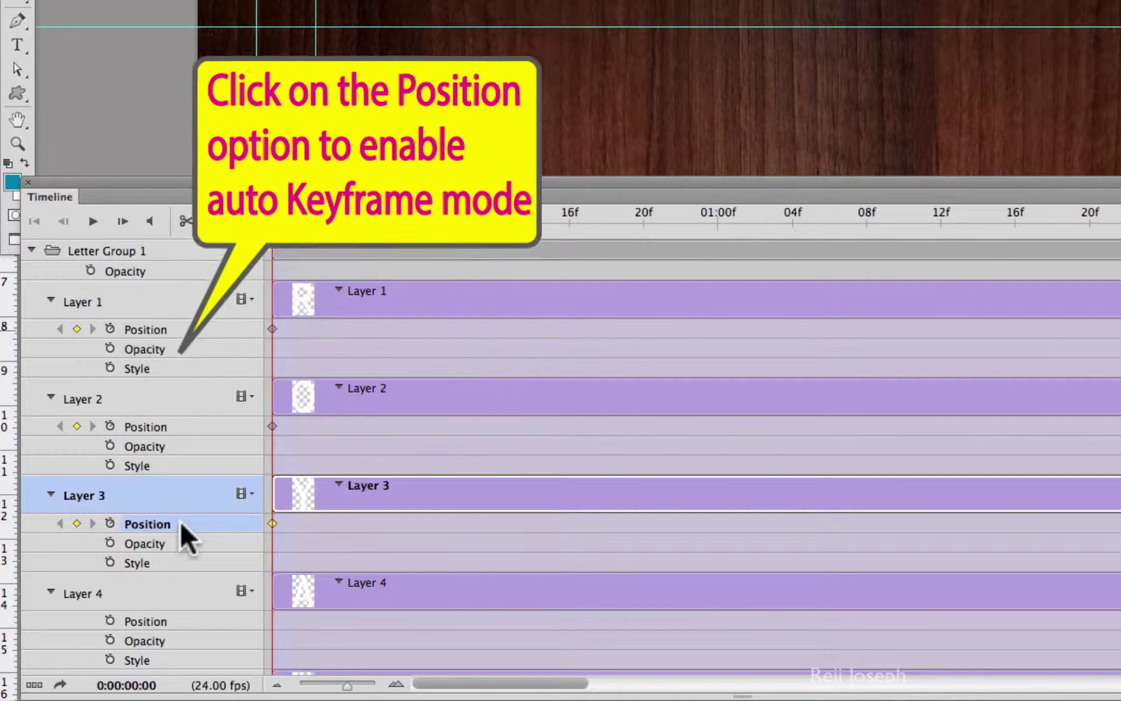
scroll(180, 520, down, 3)
click(111, 454)
click(111, 549)
scroll(144, 514, down, 1)
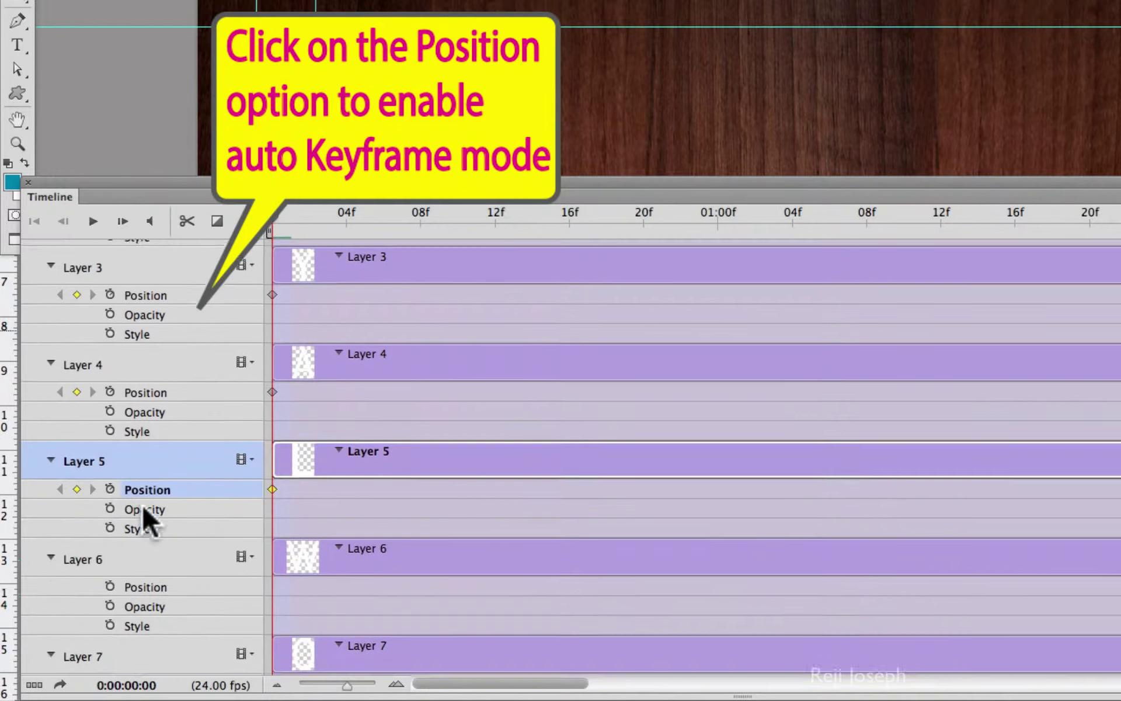
scroll(146, 522, down, 1)
click(110, 531)
scroll(164, 528, down, 3)
scroll(187, 519, down, 3)
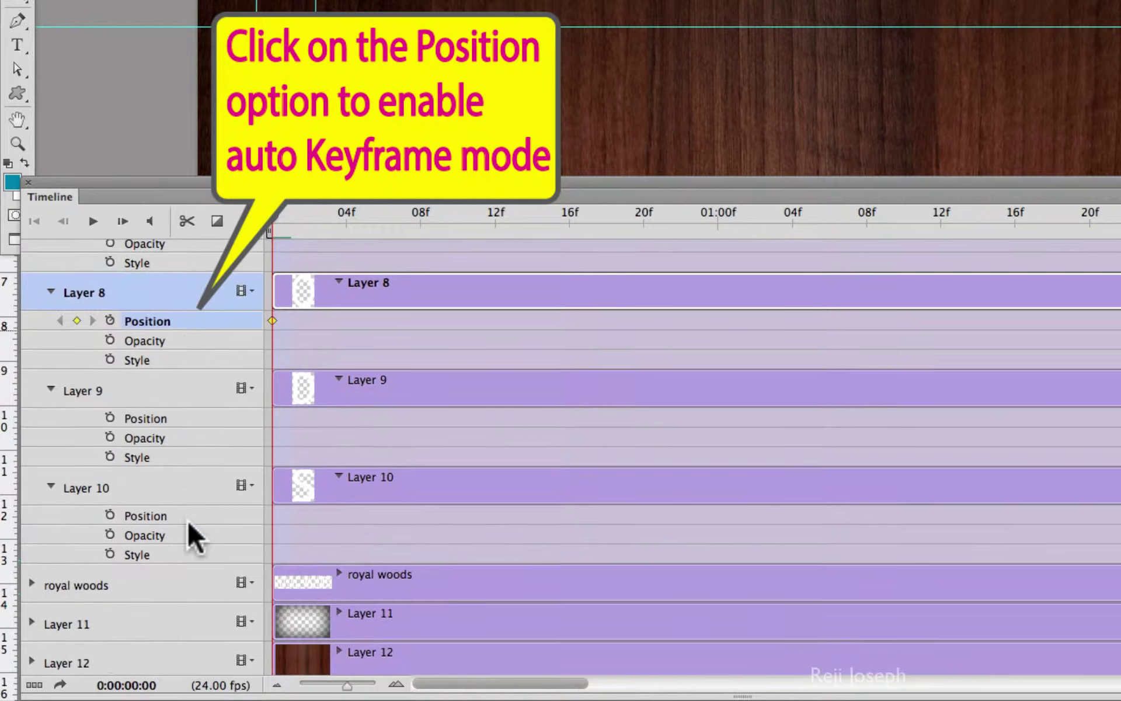
click(110, 418)
click(109, 515)
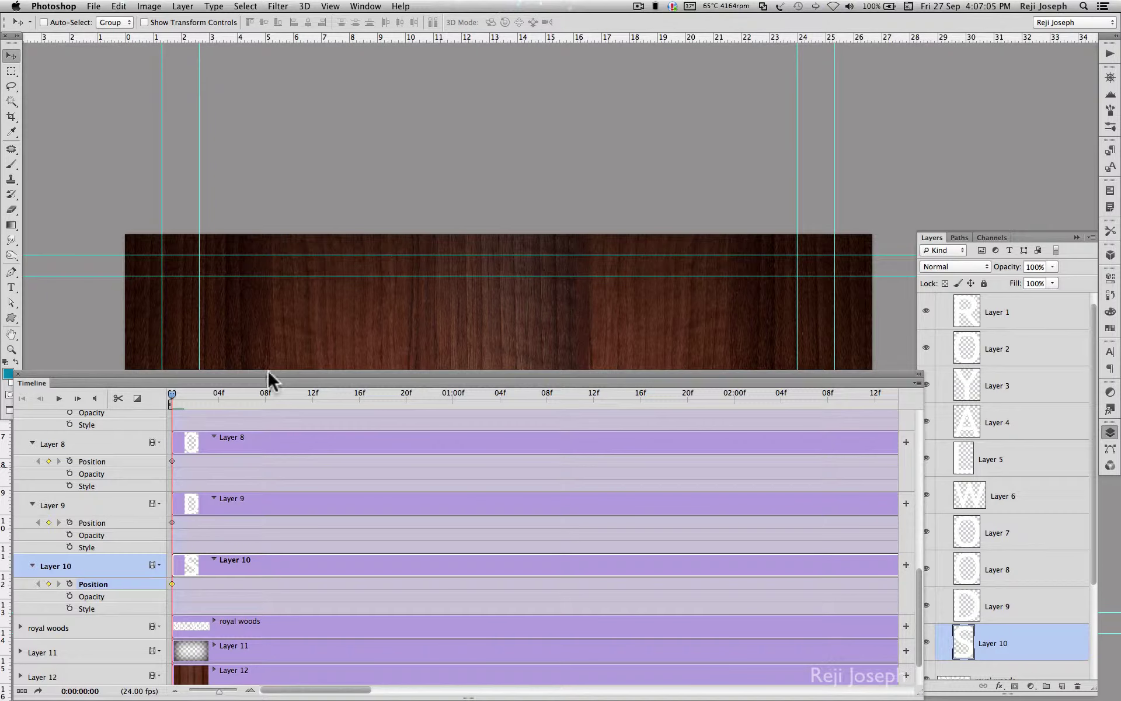
Move the playhead to frame 4 and zoom out to show the whole wood panel.
drag(174, 395, 196, 396)
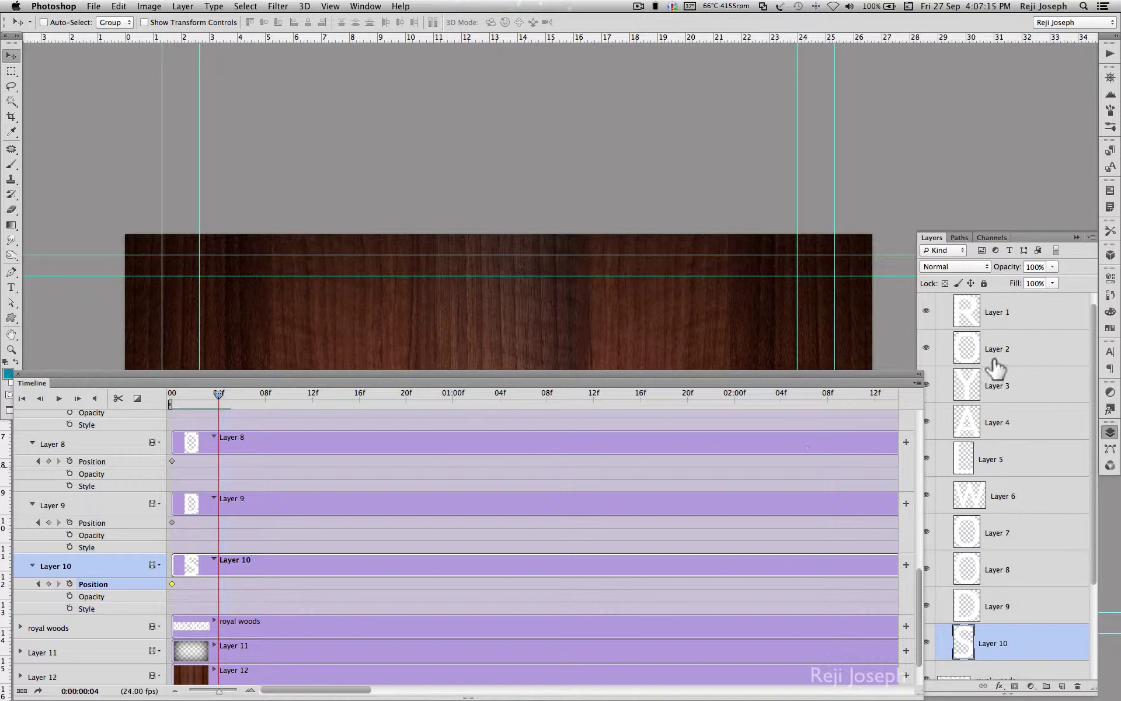
scroll(1022, 331, up, 1)
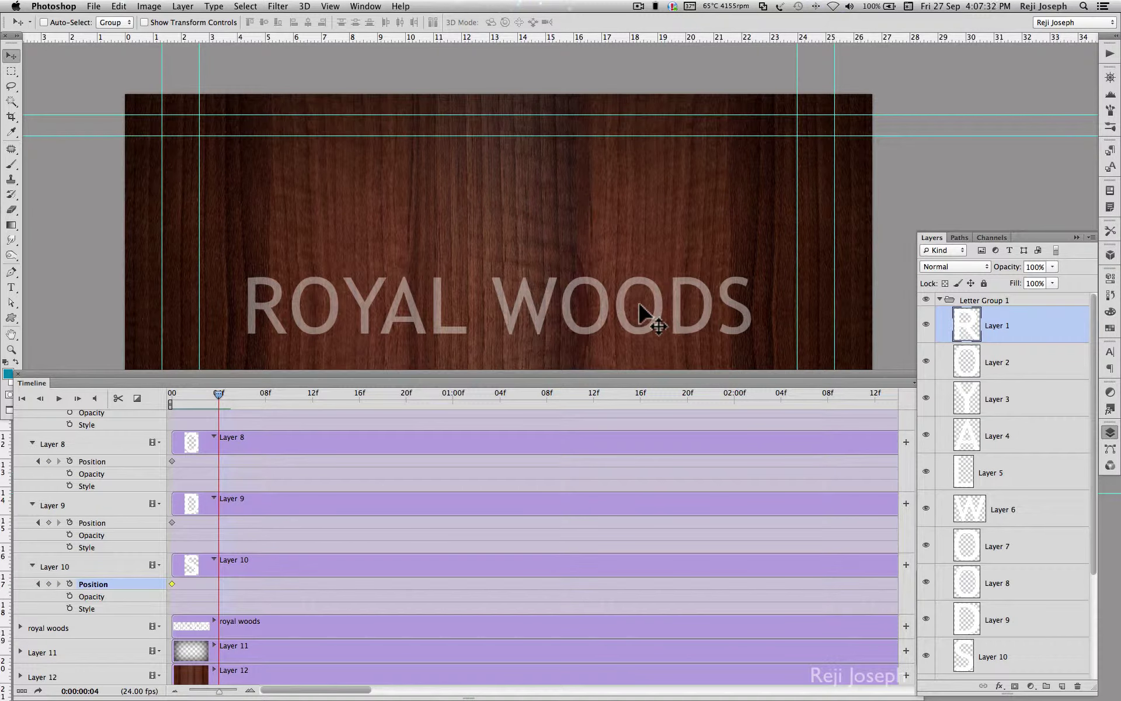
key(super+minus)
drag(608, 297, 592, 198)
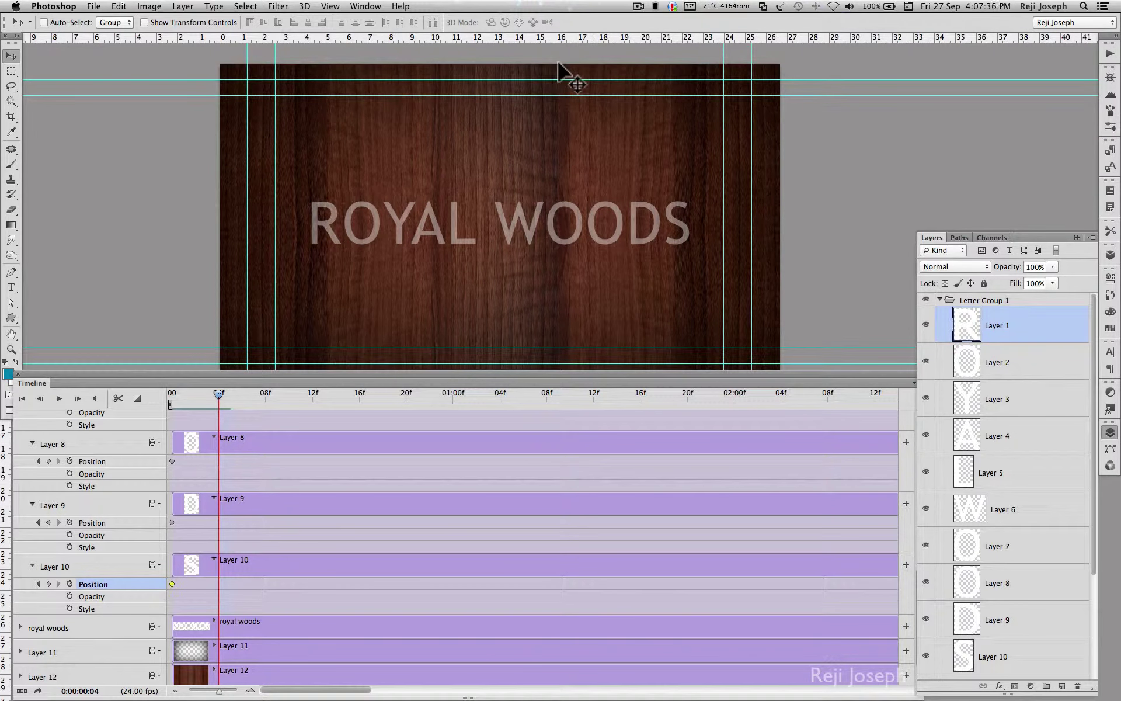
Add a horizontal guide just below the faded ROYAL WOODS reference text.
drag(560, 38, 544, 295)
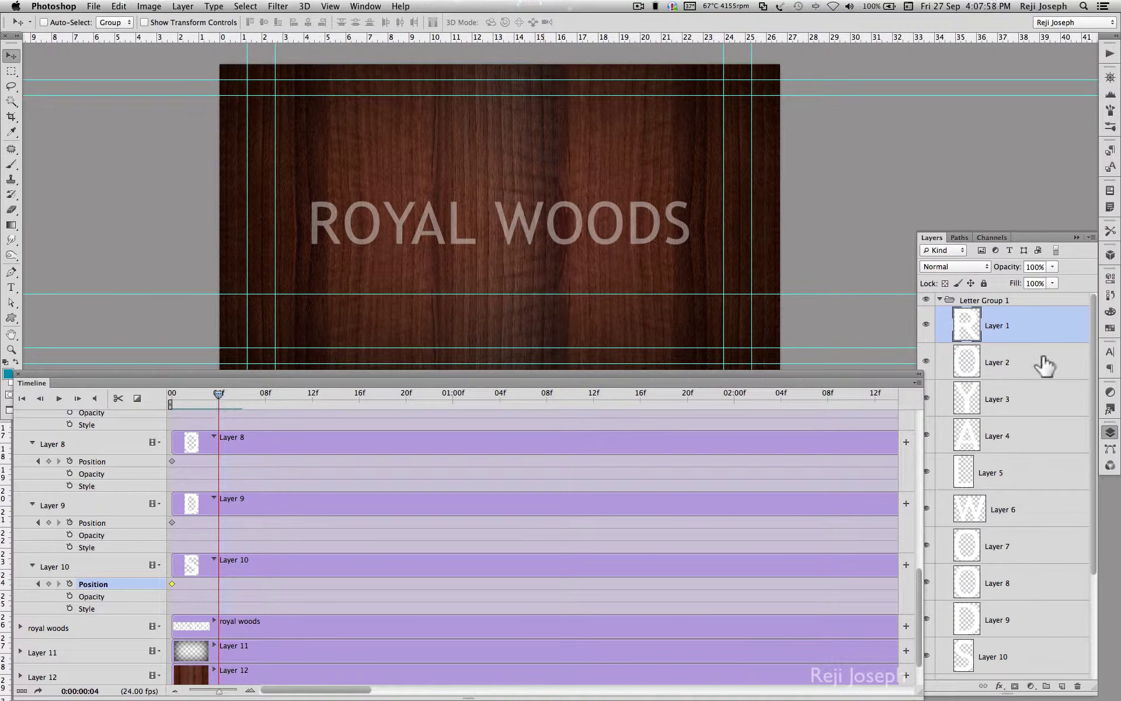
scroll(1000, 642, down, 2)
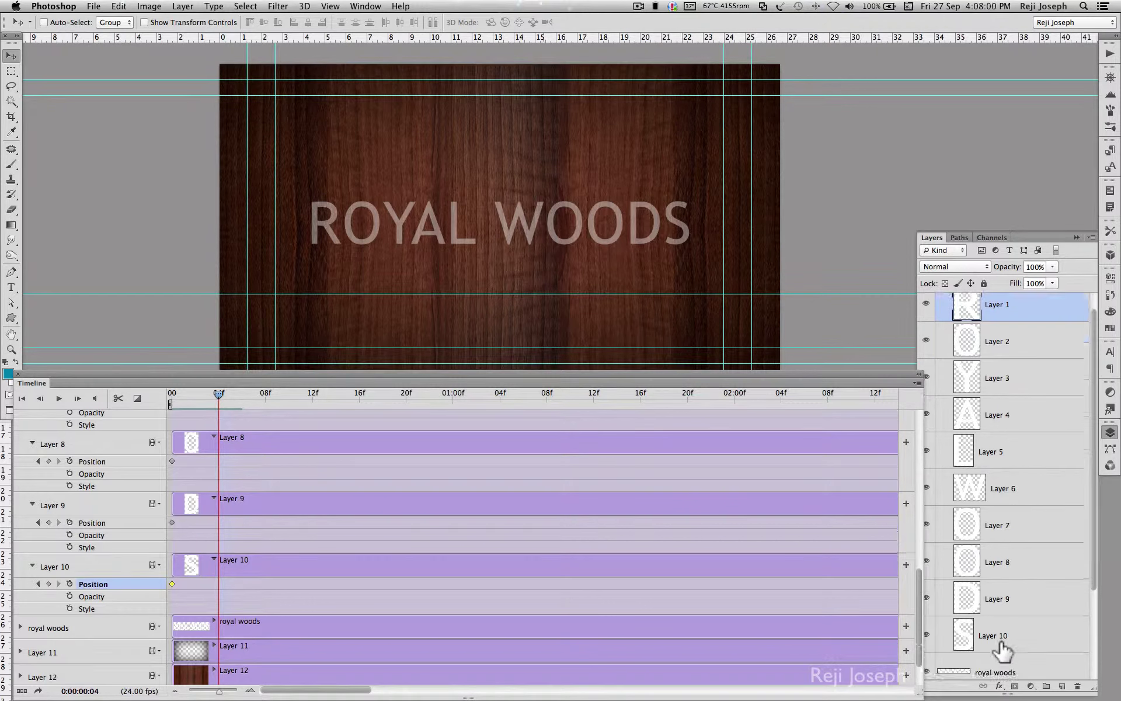
click(1003, 590)
scroll(1025, 435, up, 2)
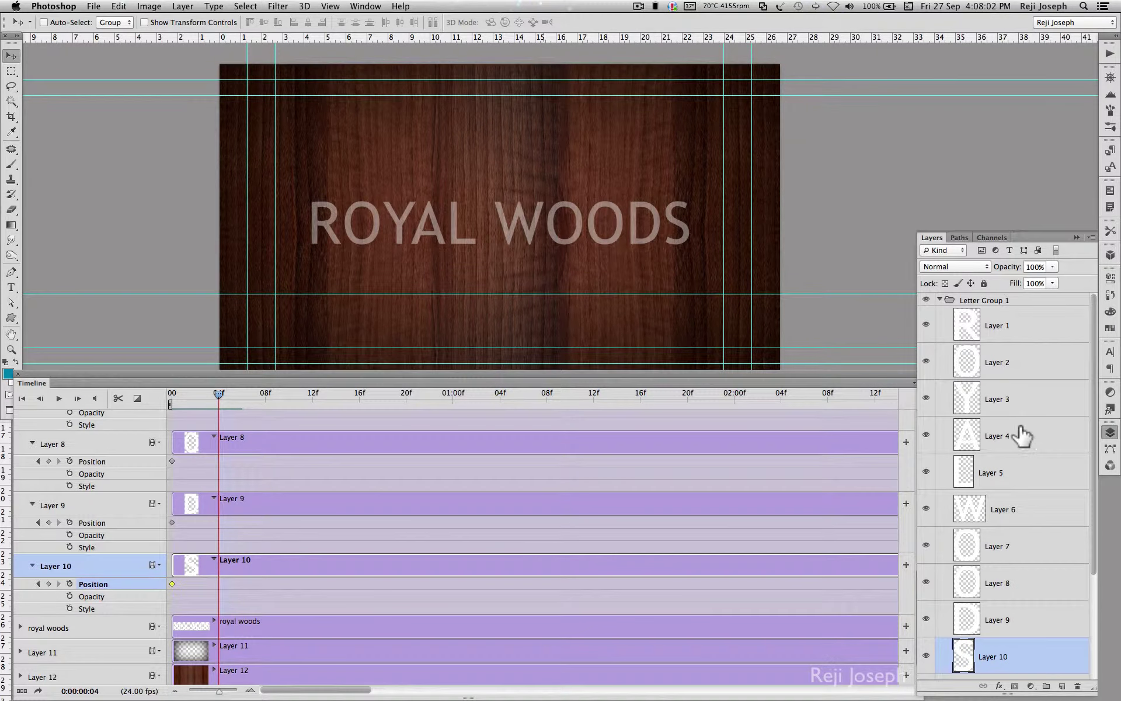
Add hold position keyframes for all ten letter layers at frame 4.
shift+click(1008, 320)
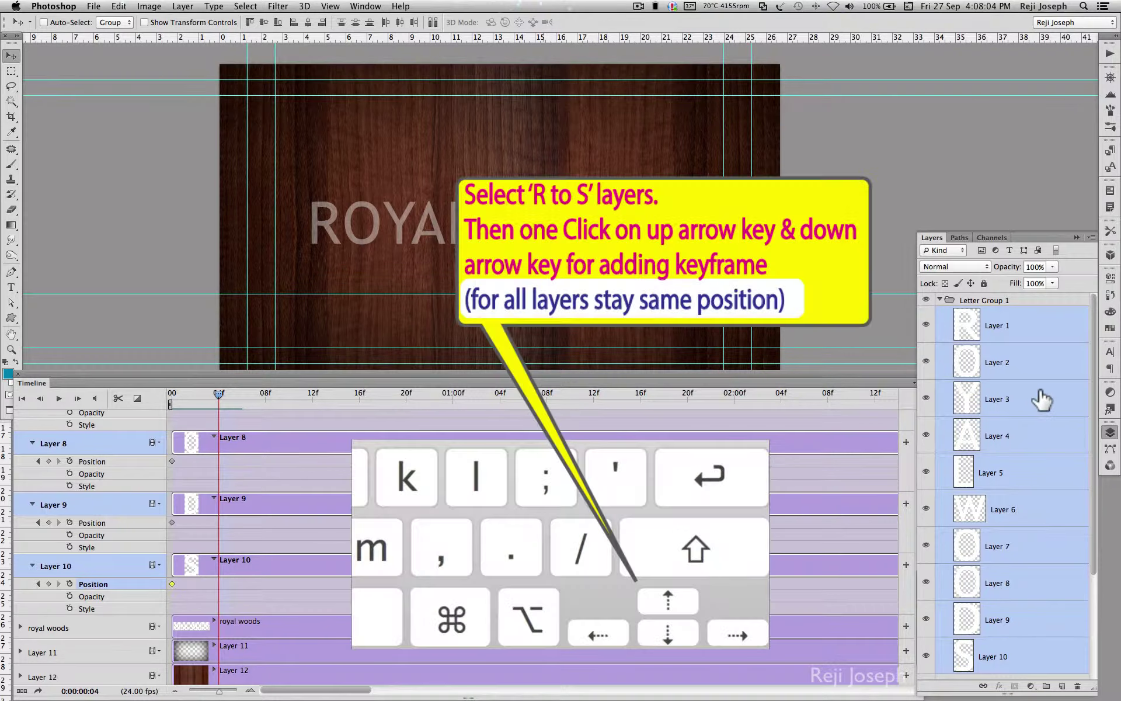
key(Up)
key(Down)
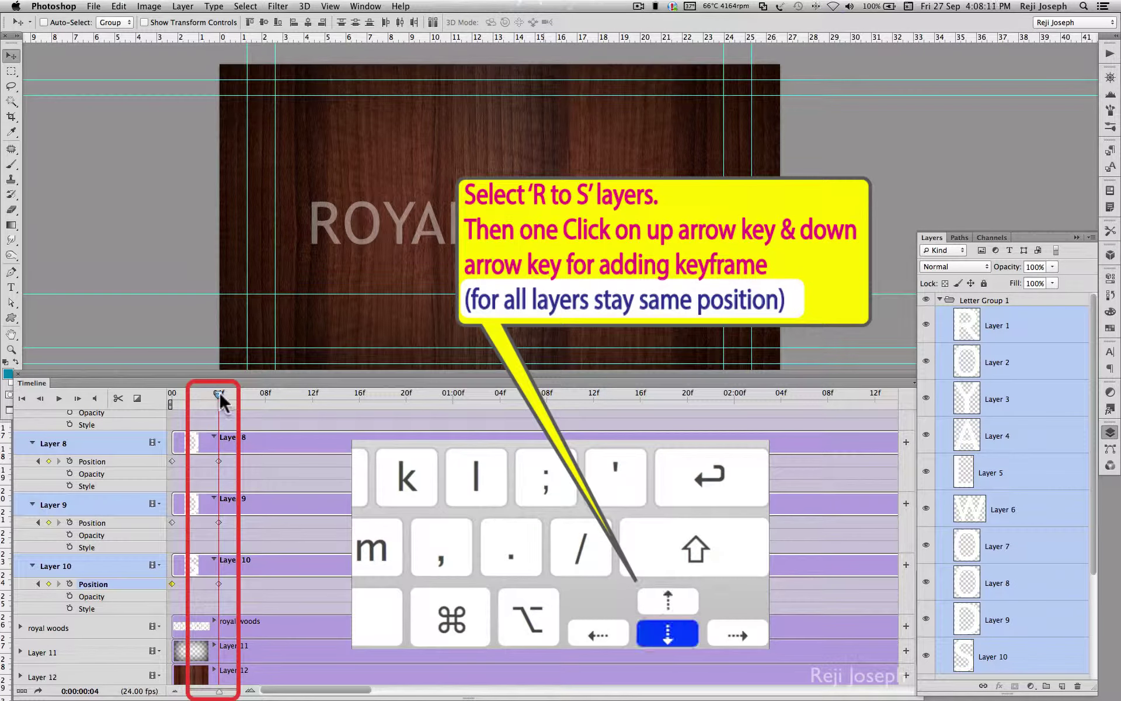
At frame 16, drop the R down to just below ROYAL WOODS.
drag(219, 391, 360, 394)
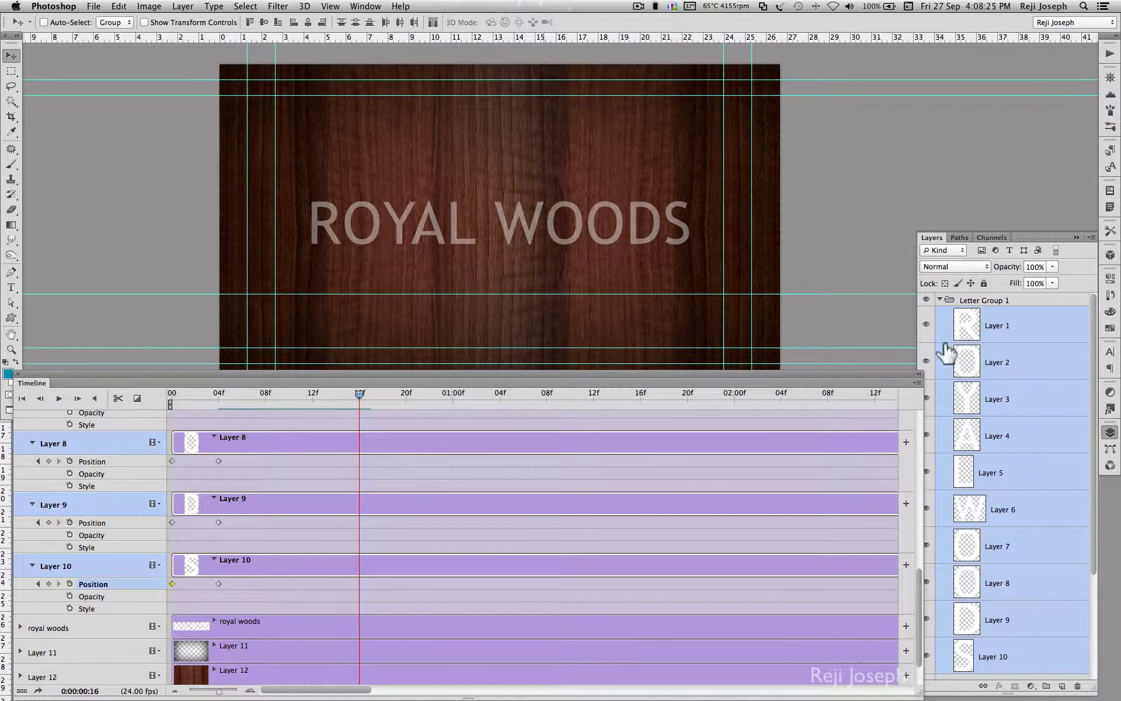
click(999, 329)
mouse_move(417, 141)
mouse_down()
mouse_move(371, 150)
mouse_move(366, 348)
mouse_up()
scroll(388, 443, up, 10)
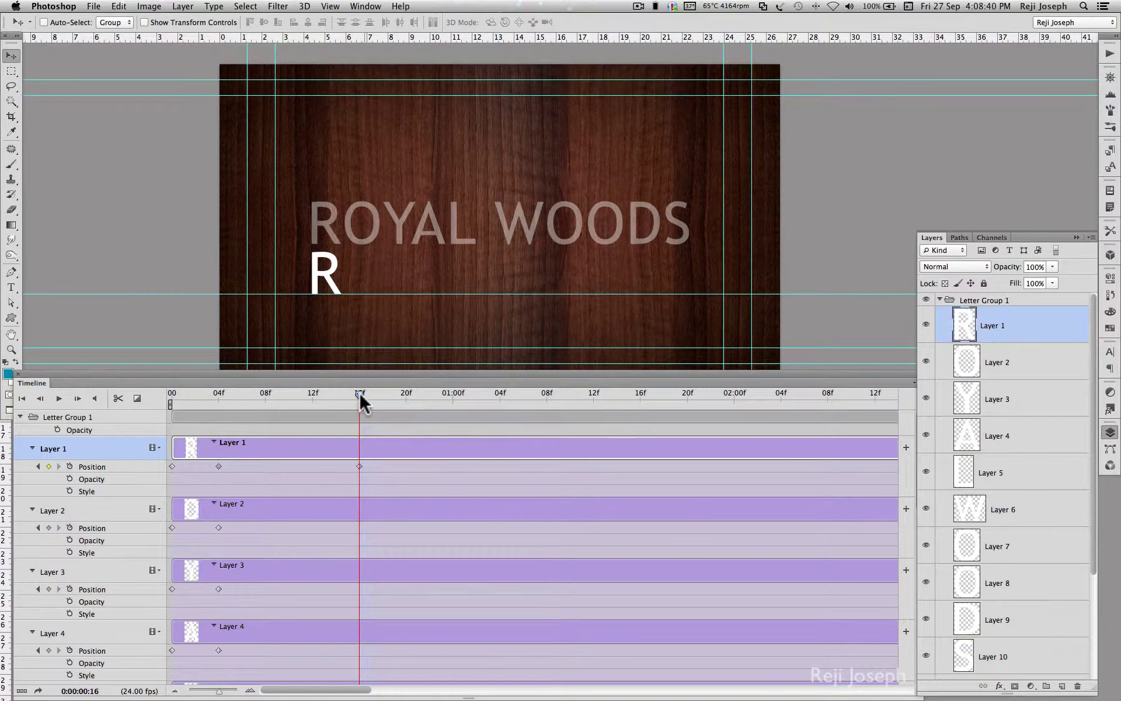
drag(359, 393, 243, 393)
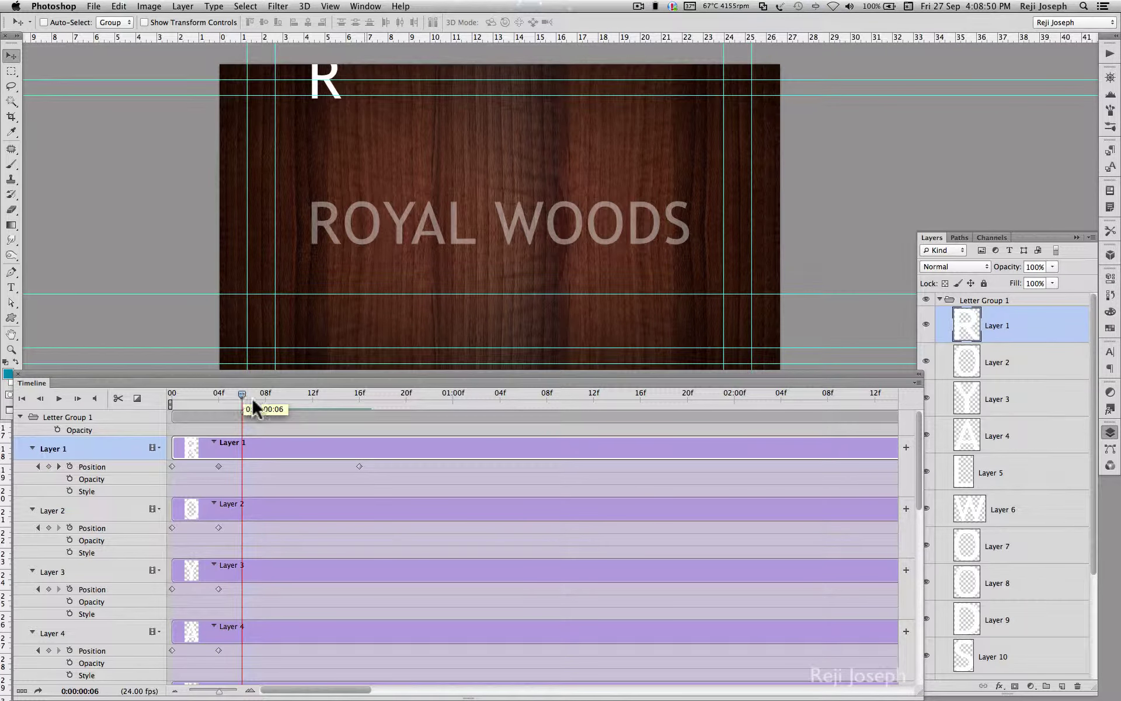
Add hold position keyframes for Layers 2 through 10 at frame 6.
click(991, 373)
scroll(1019, 502, down, 4)
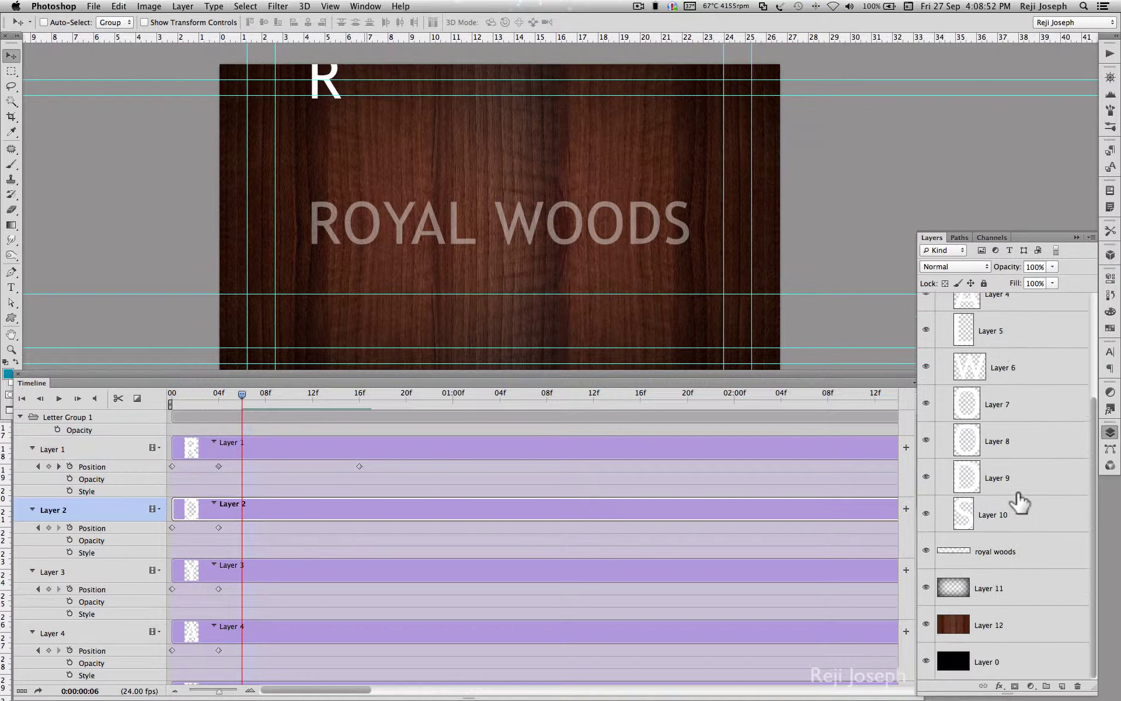
shift+click(1010, 514)
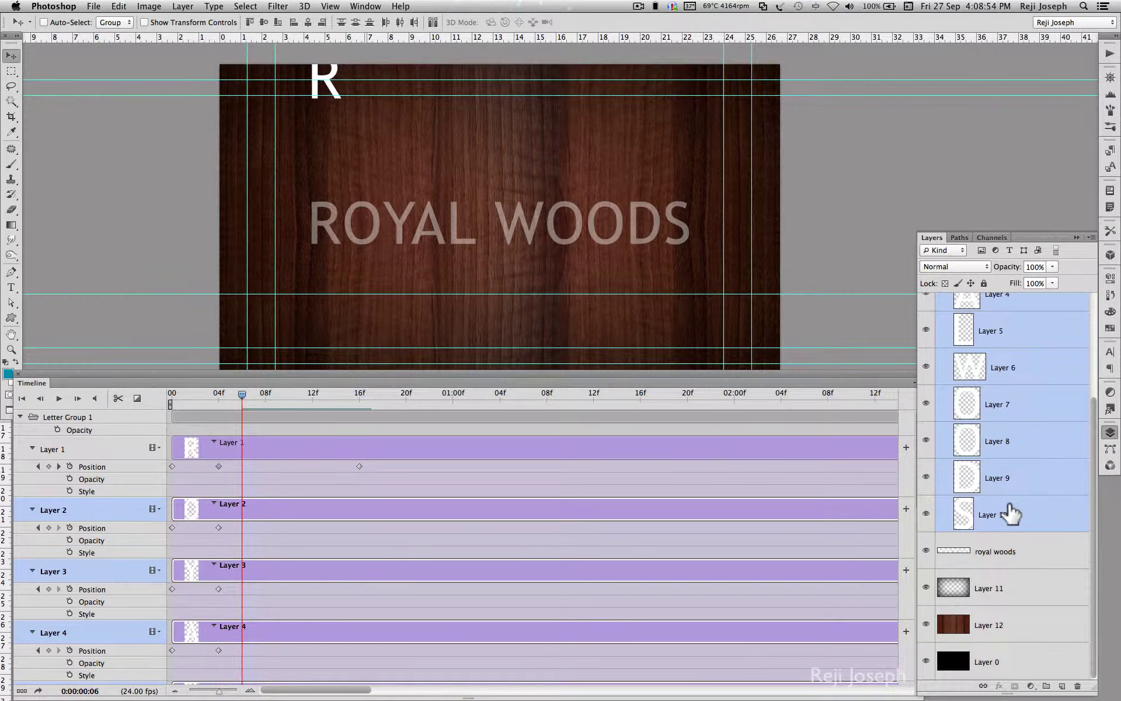
scroll(1010, 514, up, 3)
key(Up)
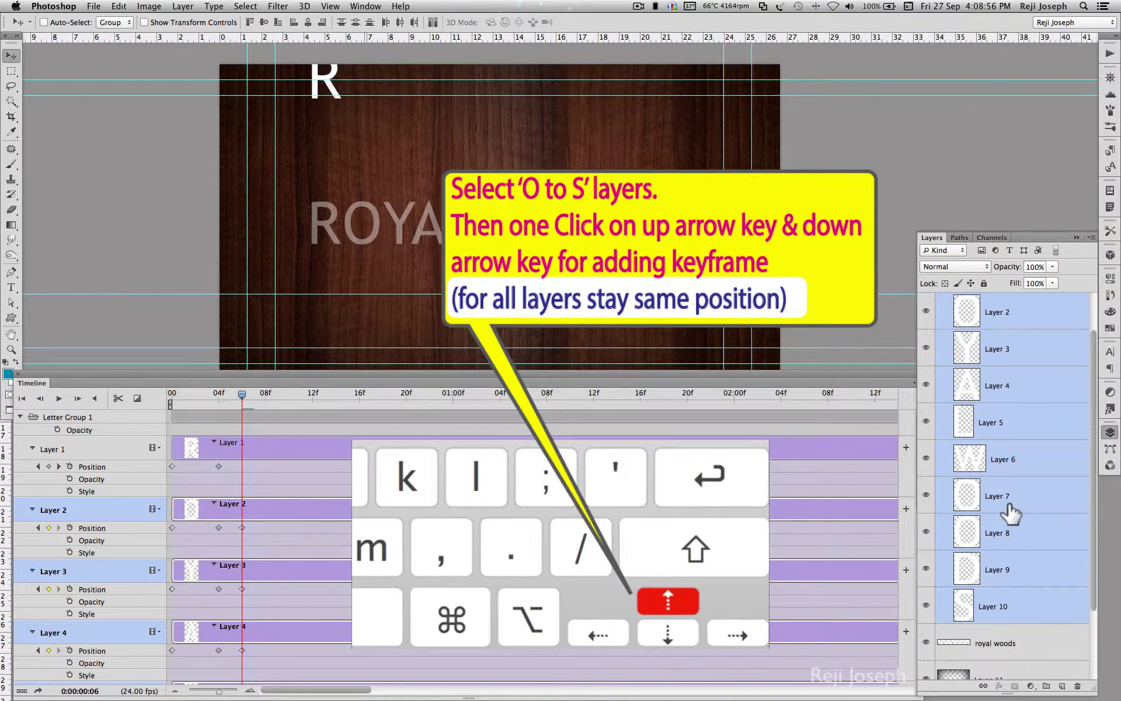
key(Down)
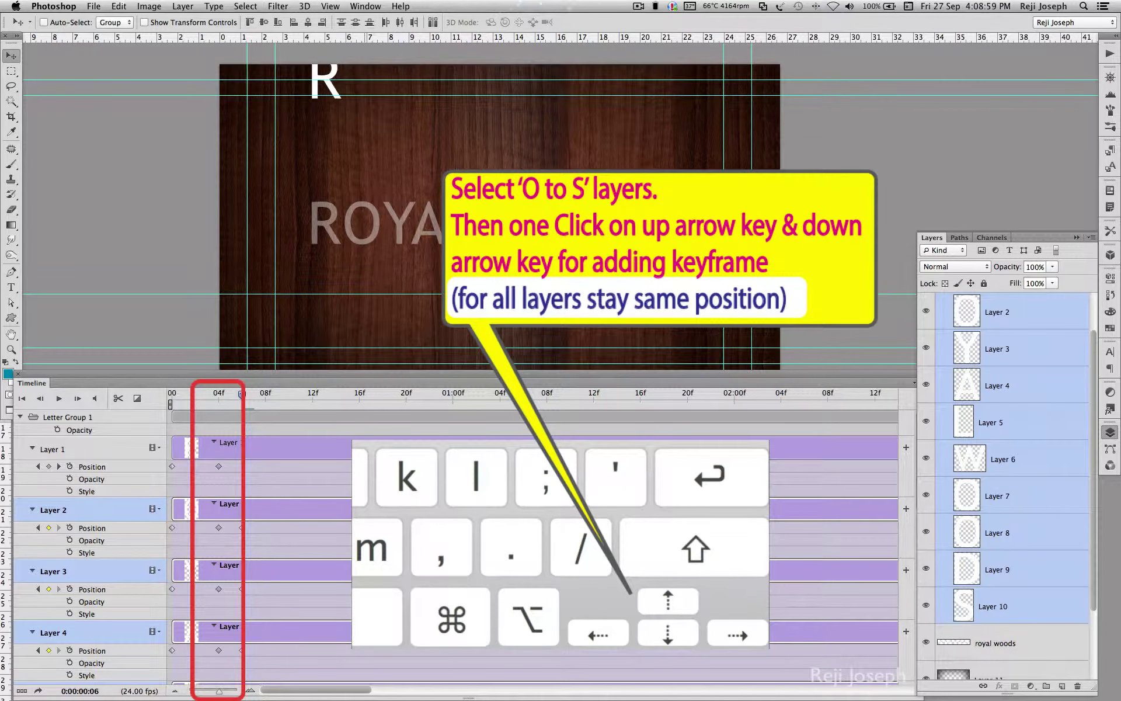
At frame 18, drop the O below the line and raise the R into ROYAL WOODS.
scroll(1013, 356, up, 2)
click(1015, 358)
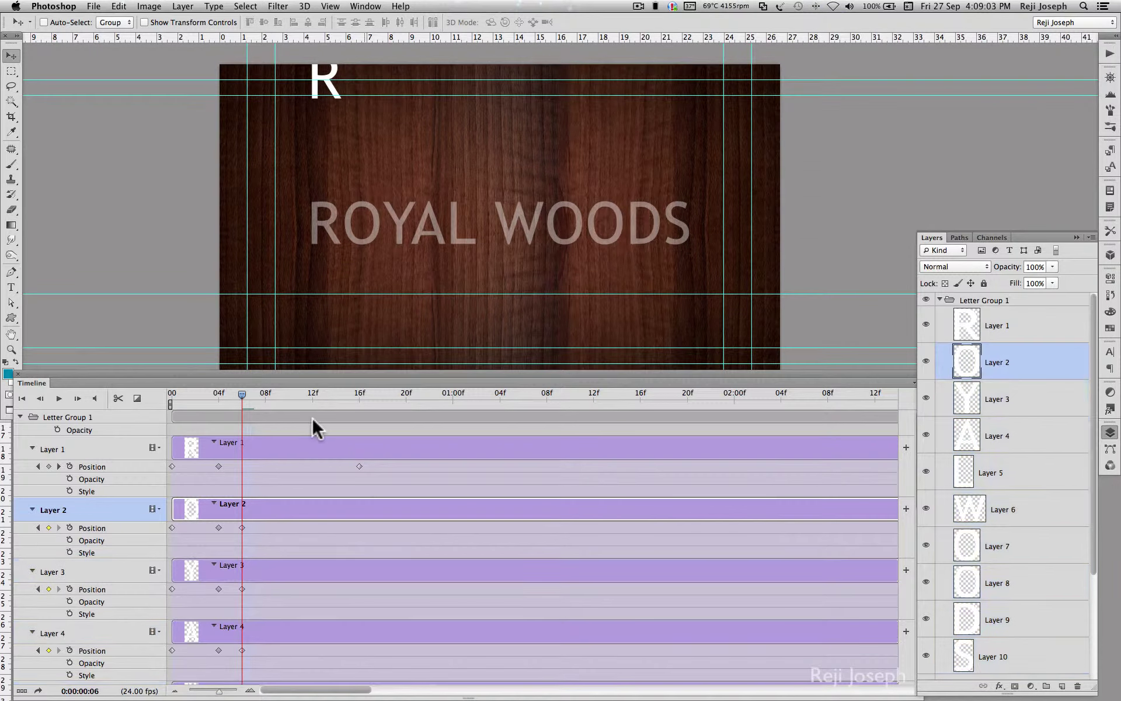
mouse_move(242, 393)
mouse_down()
mouse_move(325, 415)
mouse_move(380, 415)
mouse_up()
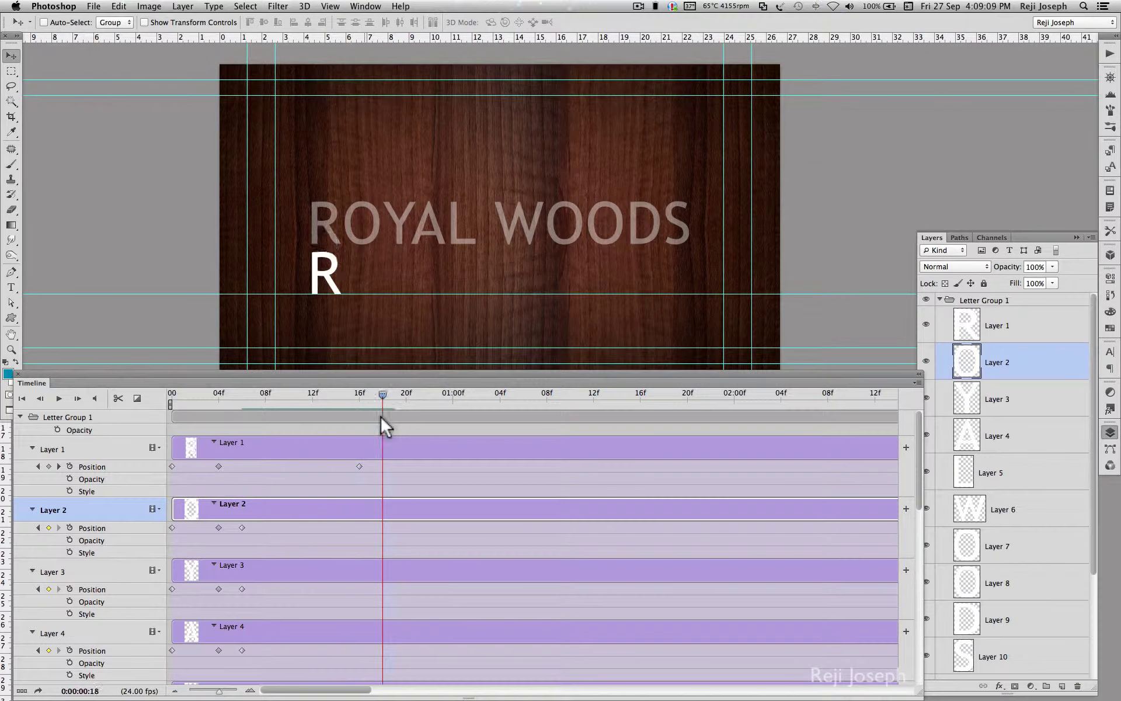
mouse_move(383, 199)
mouse_down()
mouse_move(374, 365)
mouse_move(341, 393)
mouse_move(241, 393)
mouse_move(382, 401)
mouse_up()
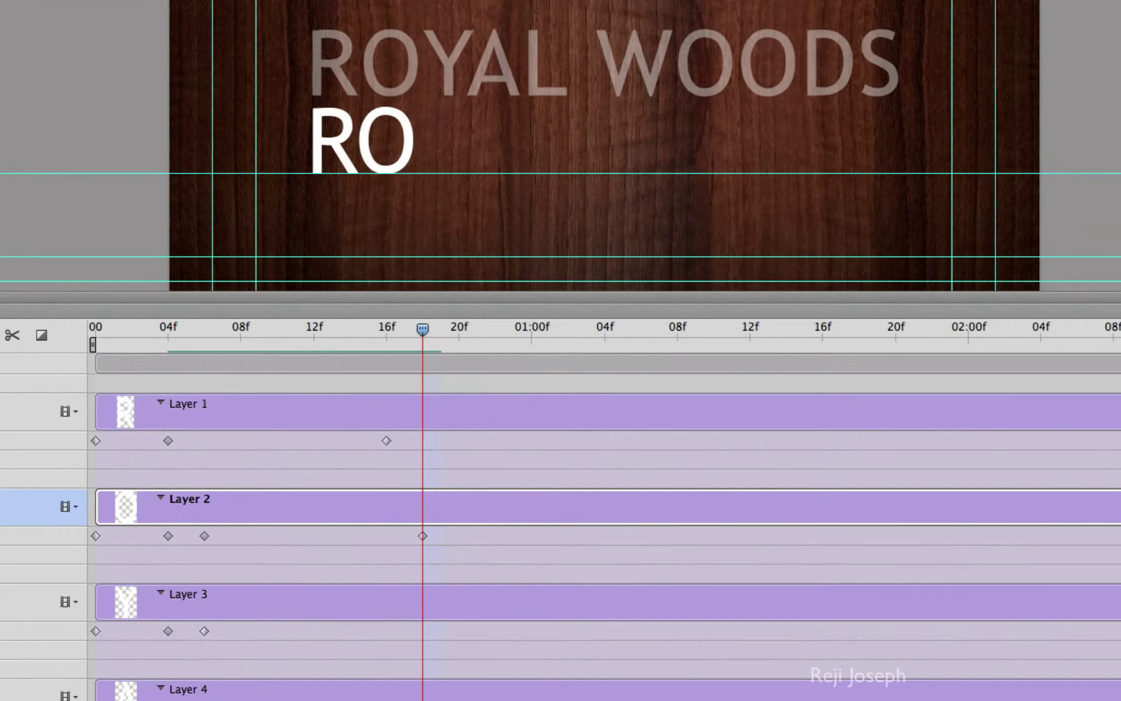
drag(338, 158, 330, 82)
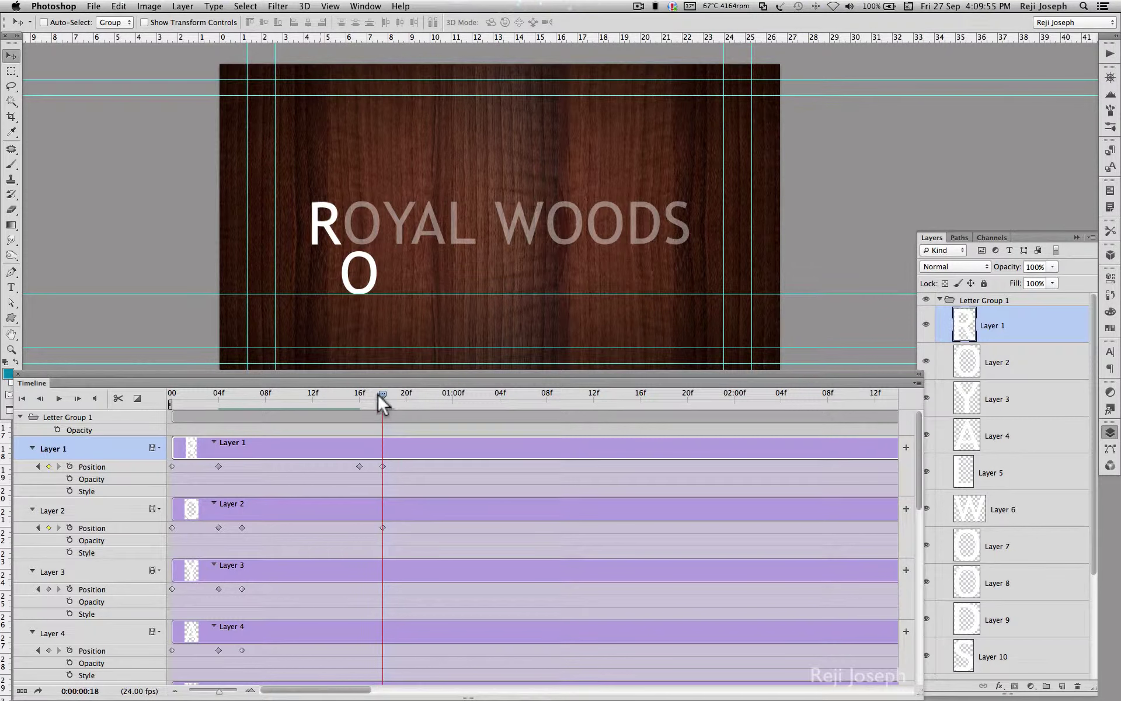
mouse_move(377, 393)
mouse_down()
mouse_move(384, 414)
mouse_move(264, 413)
mouse_up()
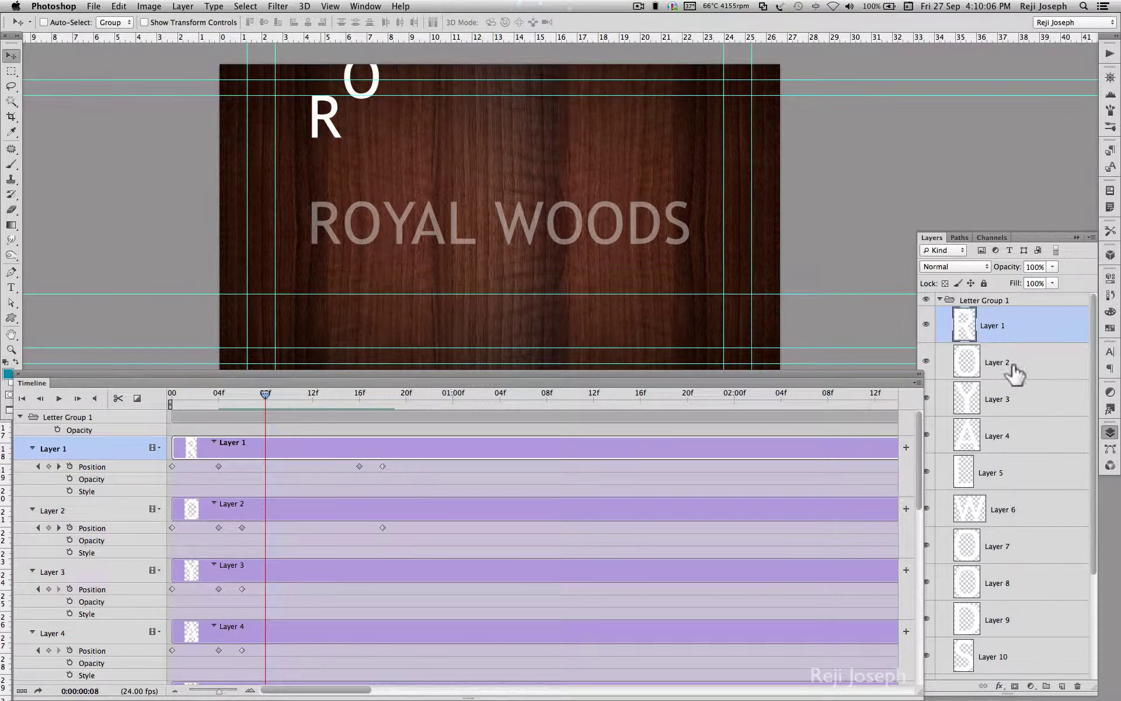
Add hold position keyframes for Layers 3 through 10 at 08f.
click(1012, 400)
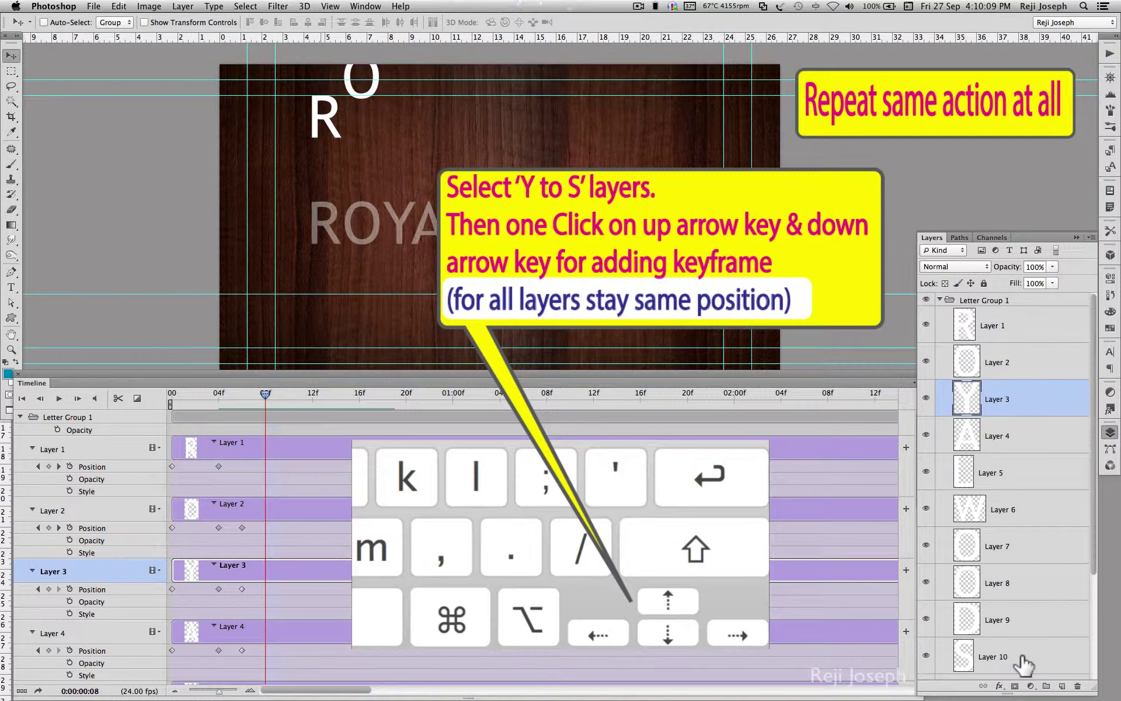
shift+click(1023, 659)
key(Up)
key(Down)
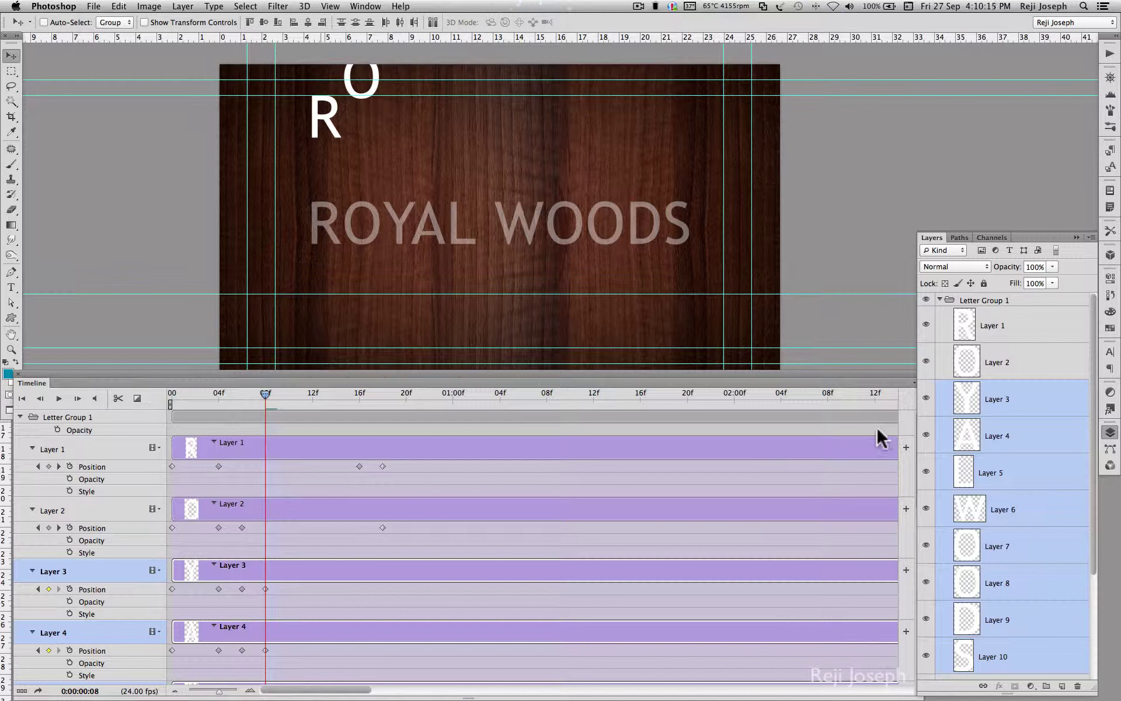
At 20f, drop the Y below the line and raise the O beside R.
click(1021, 403)
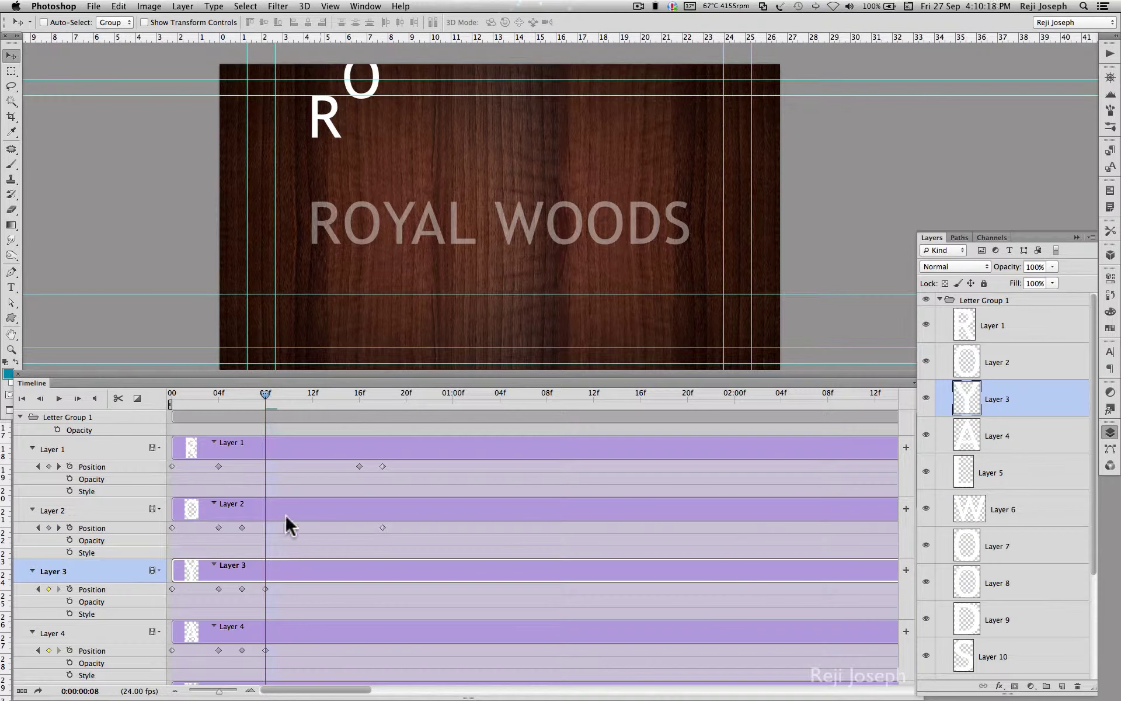
drag(261, 393, 405, 415)
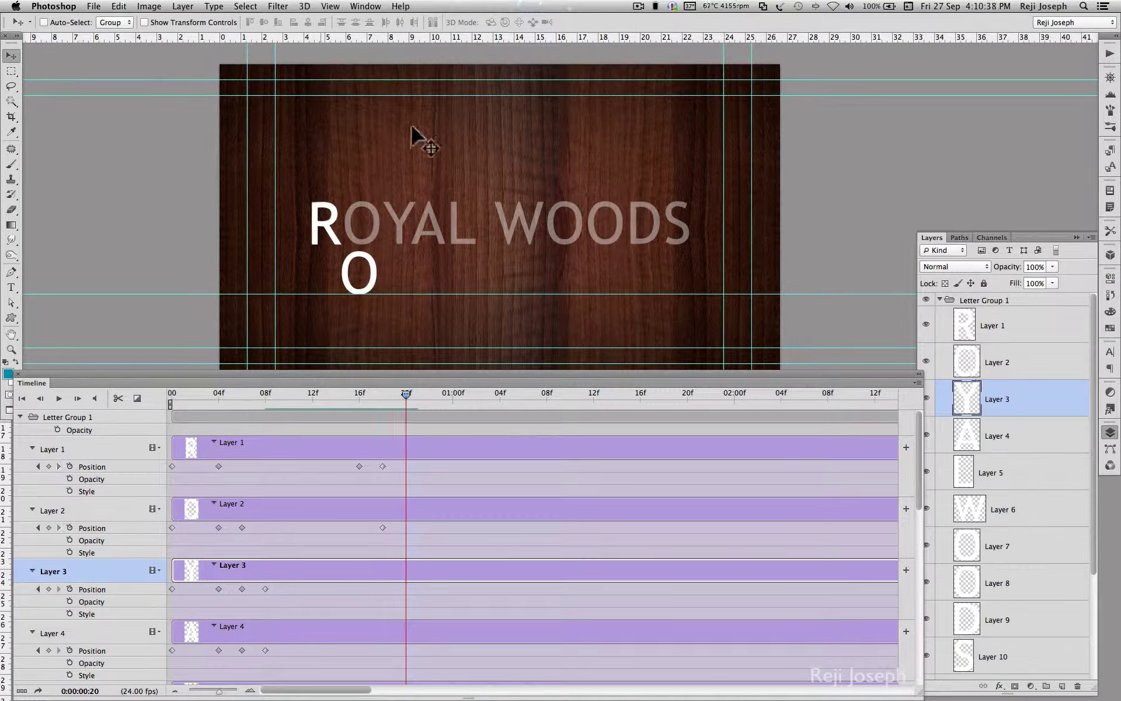
drag(413, 138, 411, 367)
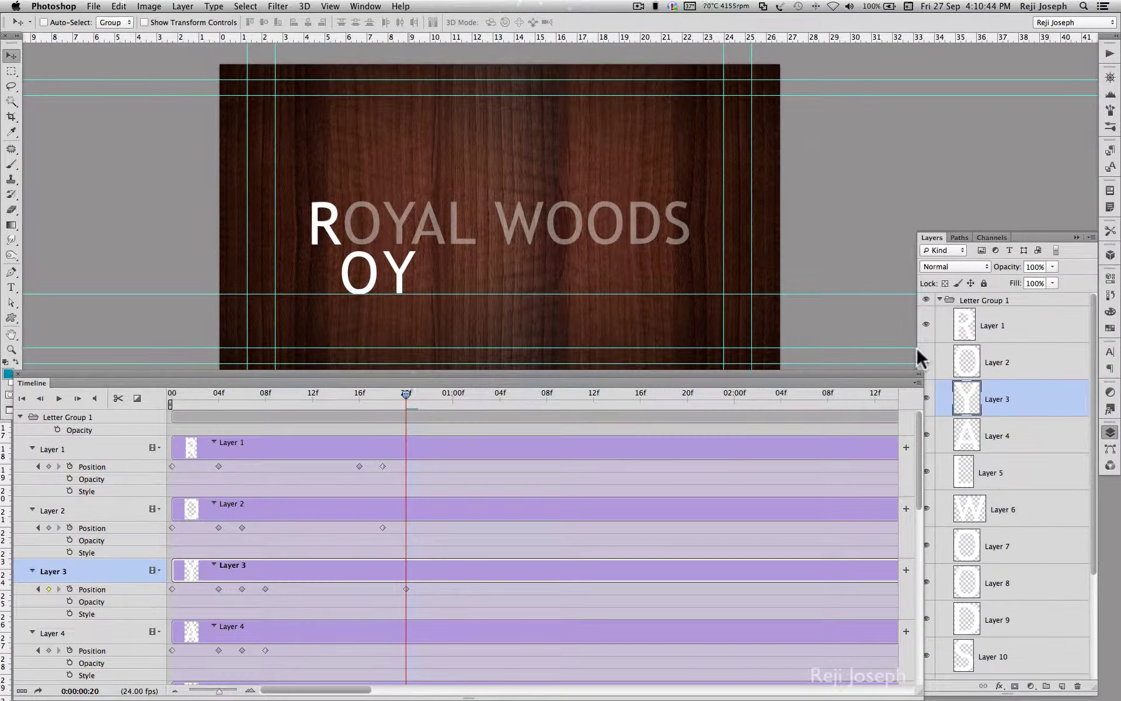
click(1019, 365)
drag(388, 286, 371, 229)
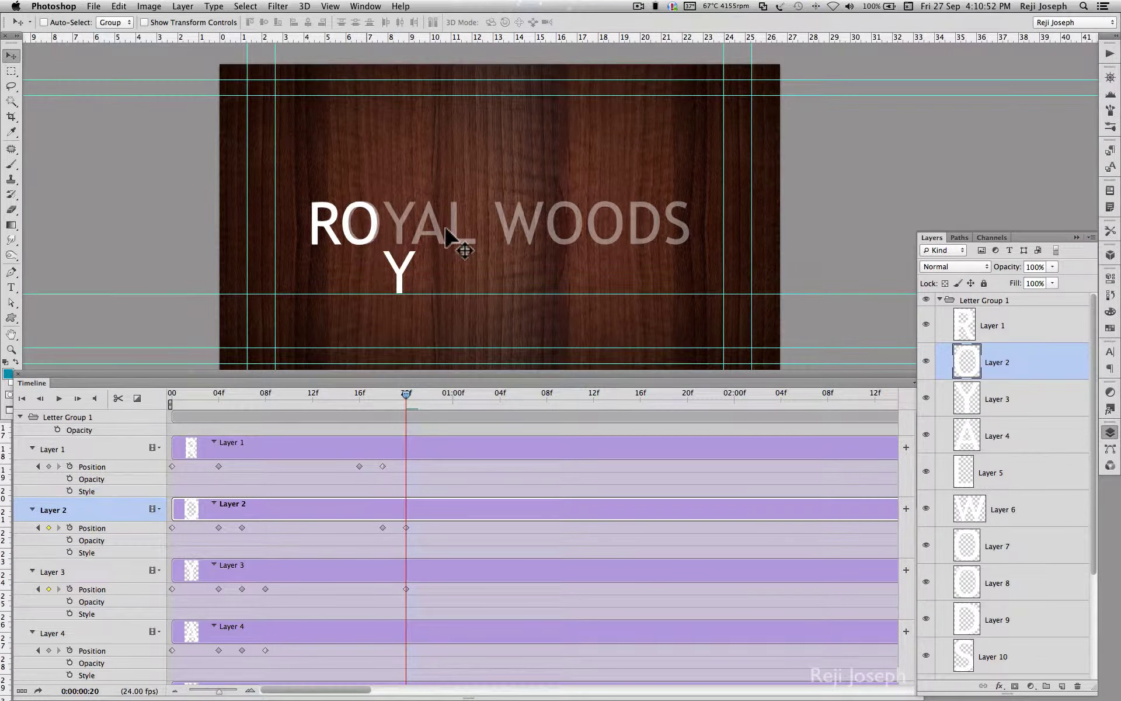
Preview the motion from 10f and select Layers 4 through 10.
mouse_move(404, 393)
mouse_down()
mouse_move(281, 396)
mouse_move(405, 404)
mouse_up()
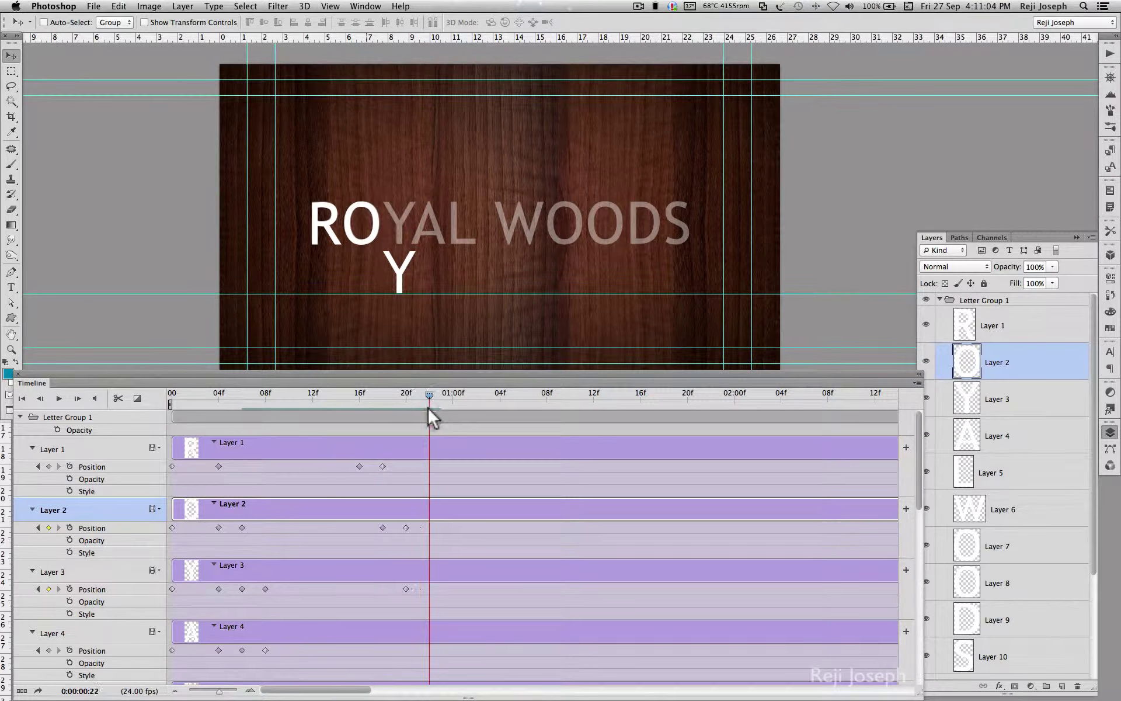
drag(428, 410, 286, 409)
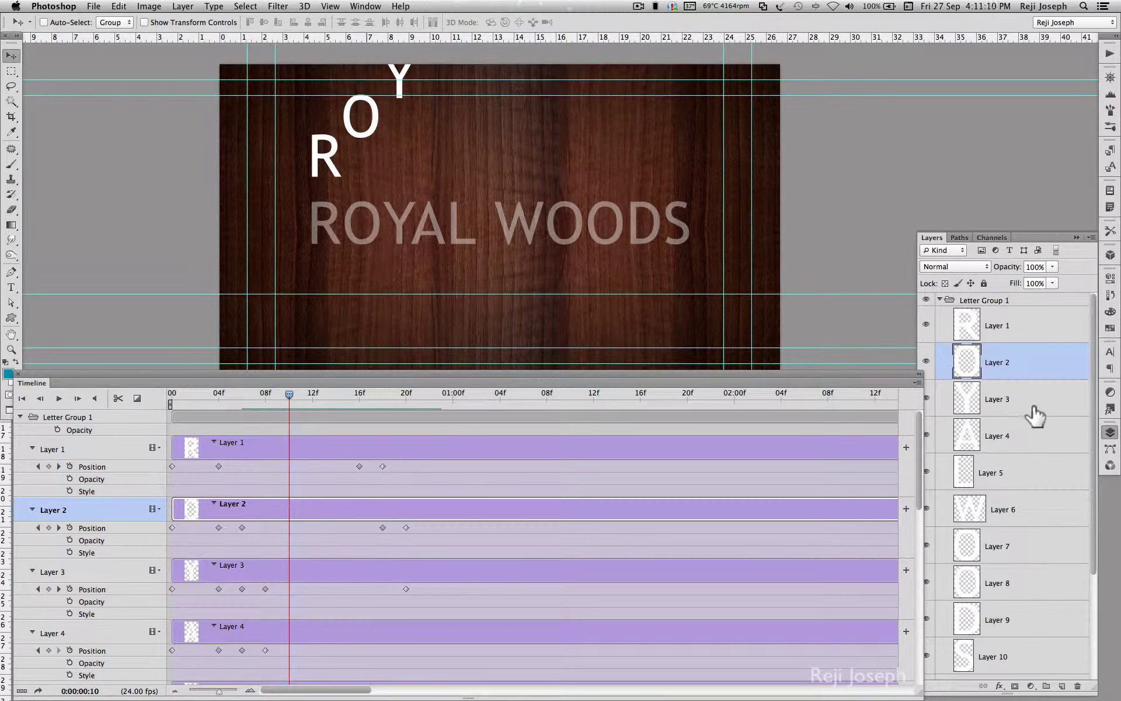
click(1011, 440)
shift+click(997, 645)
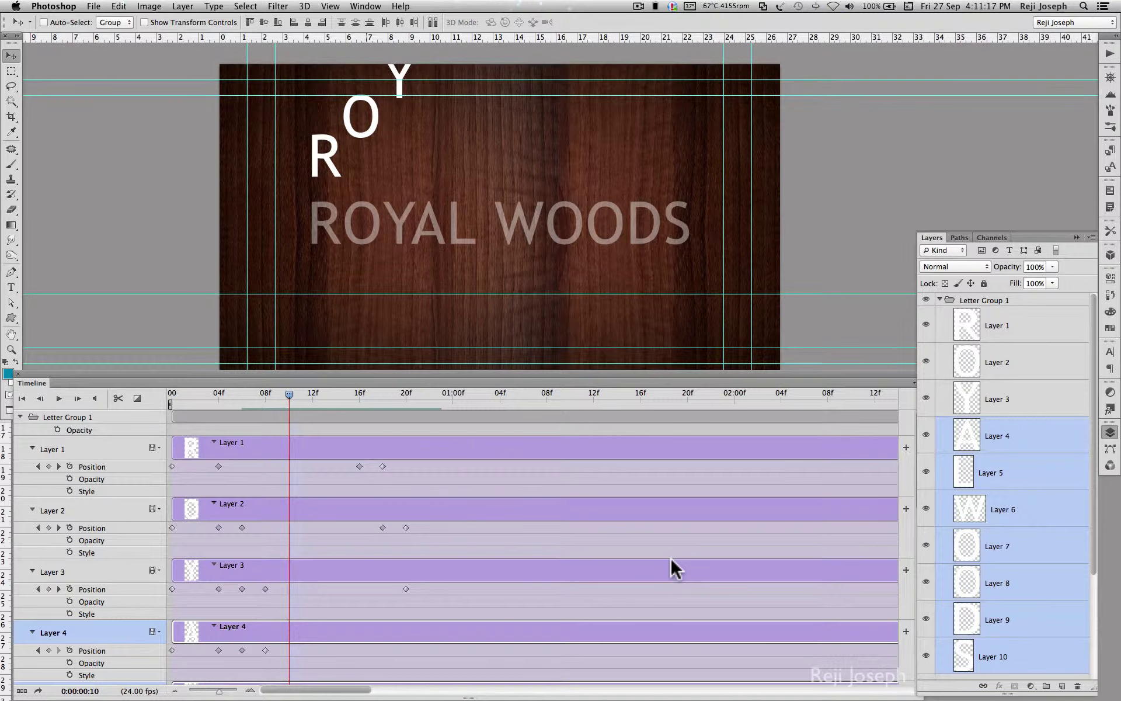
At 22f, drop the A beside the Y and raise the Y into line with RO.
scroll(671, 564, down, 3)
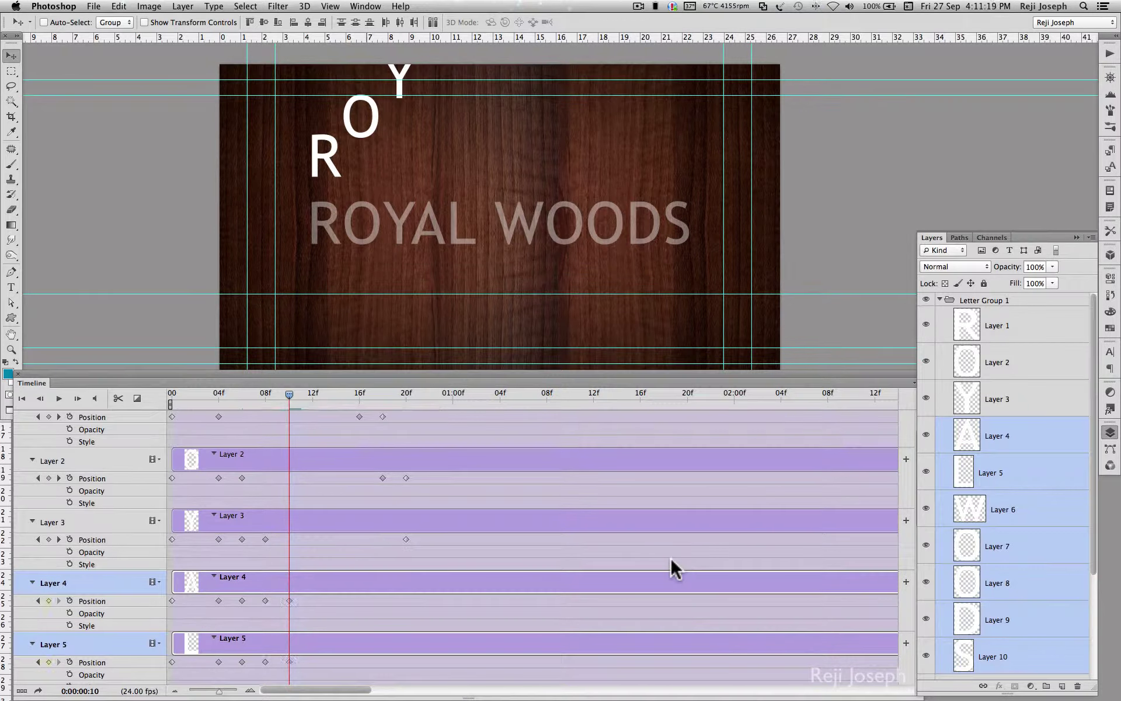
drag(290, 395, 427, 416)
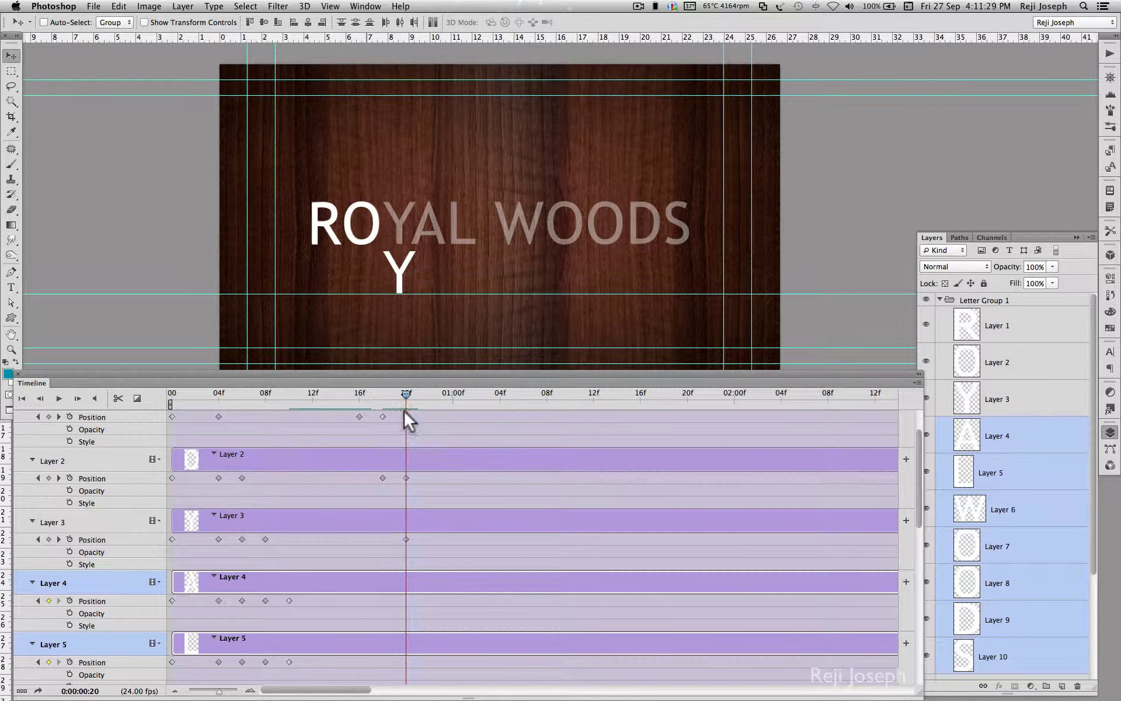
click(1037, 451)
drag(496, 131, 493, 369)
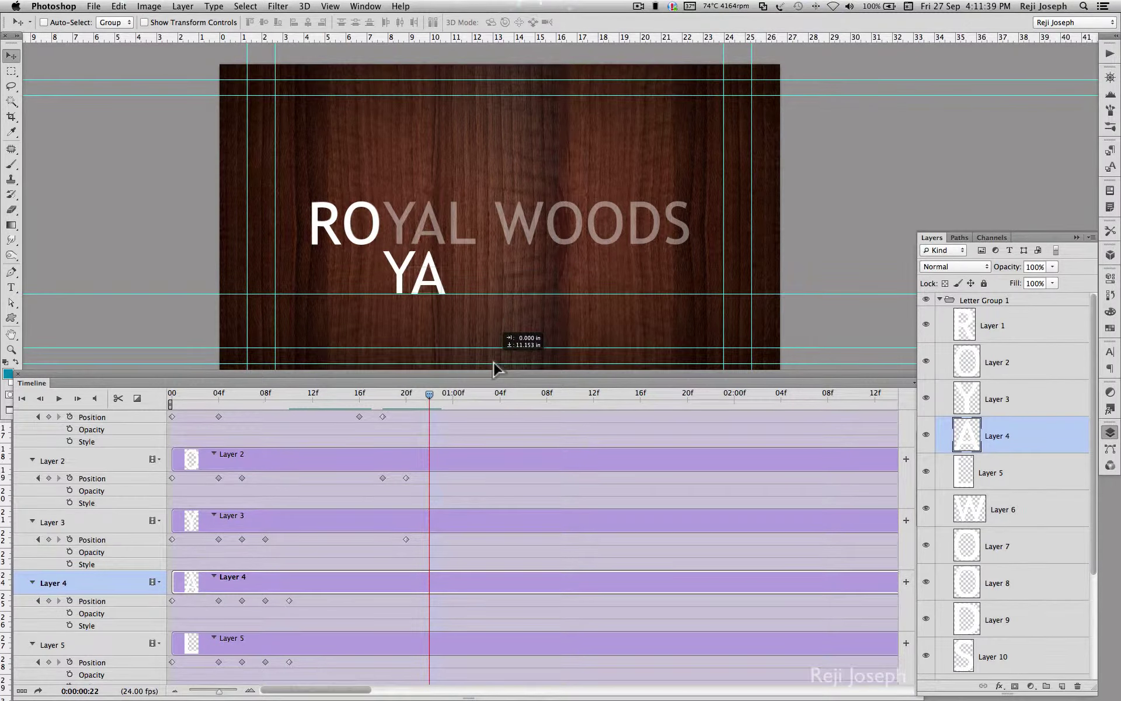
click(995, 399)
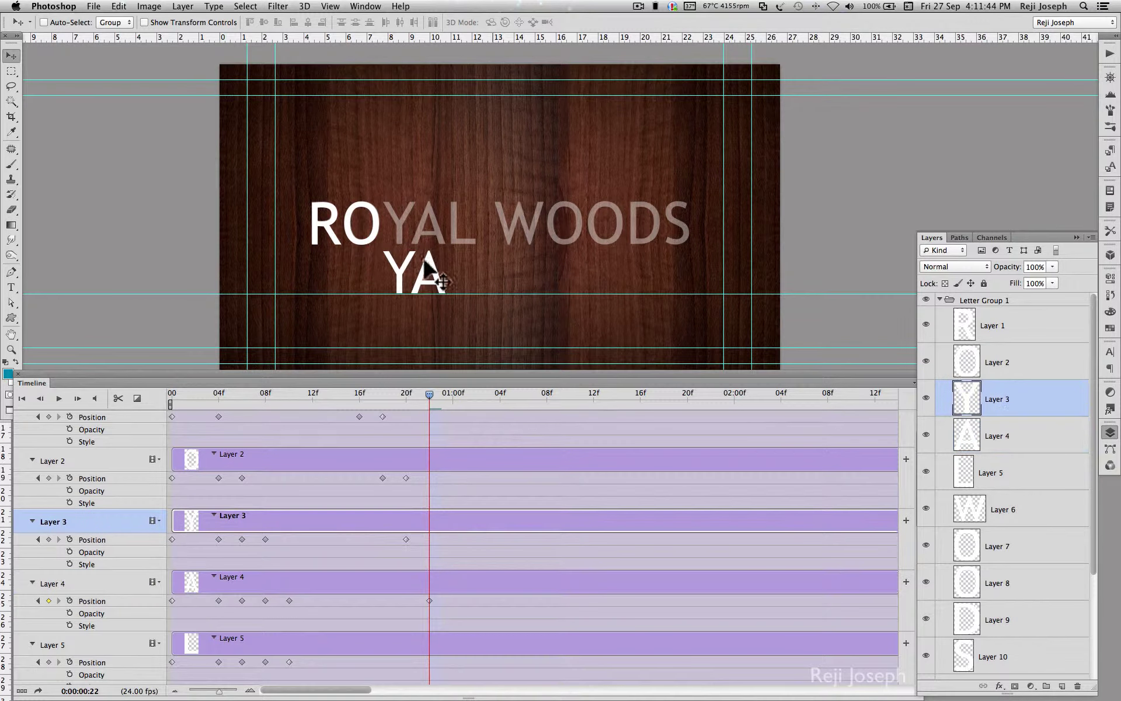
drag(426, 269, 427, 219)
mouse_move(429, 395)
mouse_down()
mouse_move(380, 413)
mouse_move(316, 405)
mouse_up()
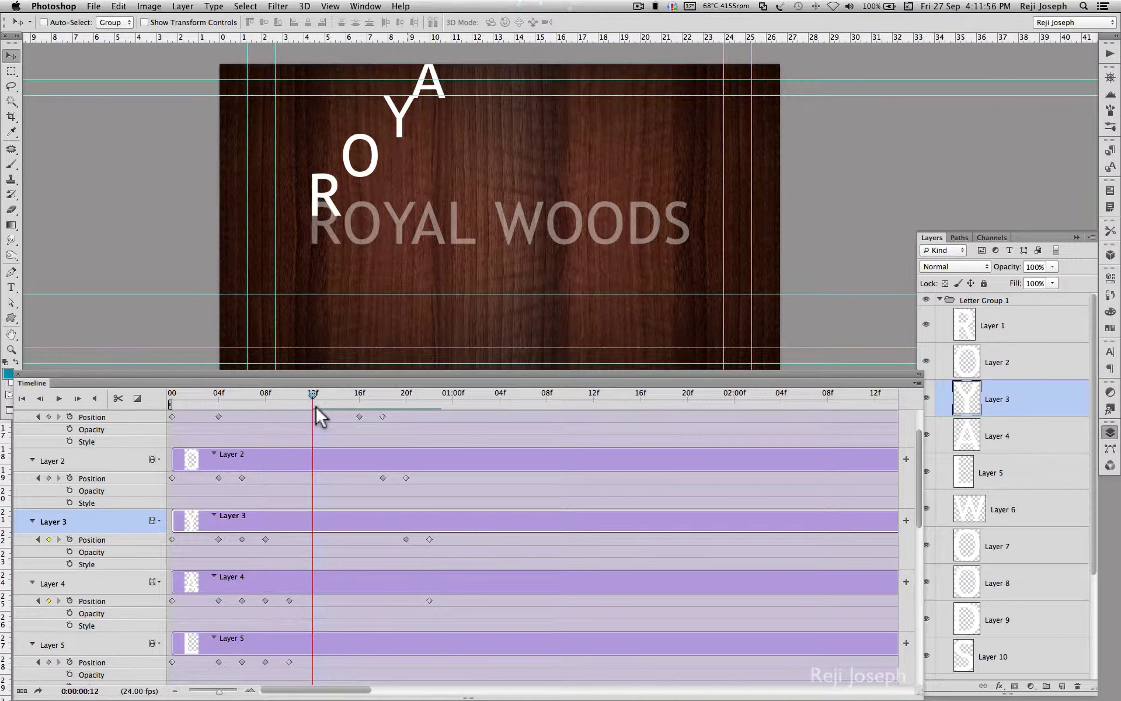
At 01:00f, drop the L below the line and raise the A into line with ROY.
click(1022, 473)
shift+click(1001, 660)
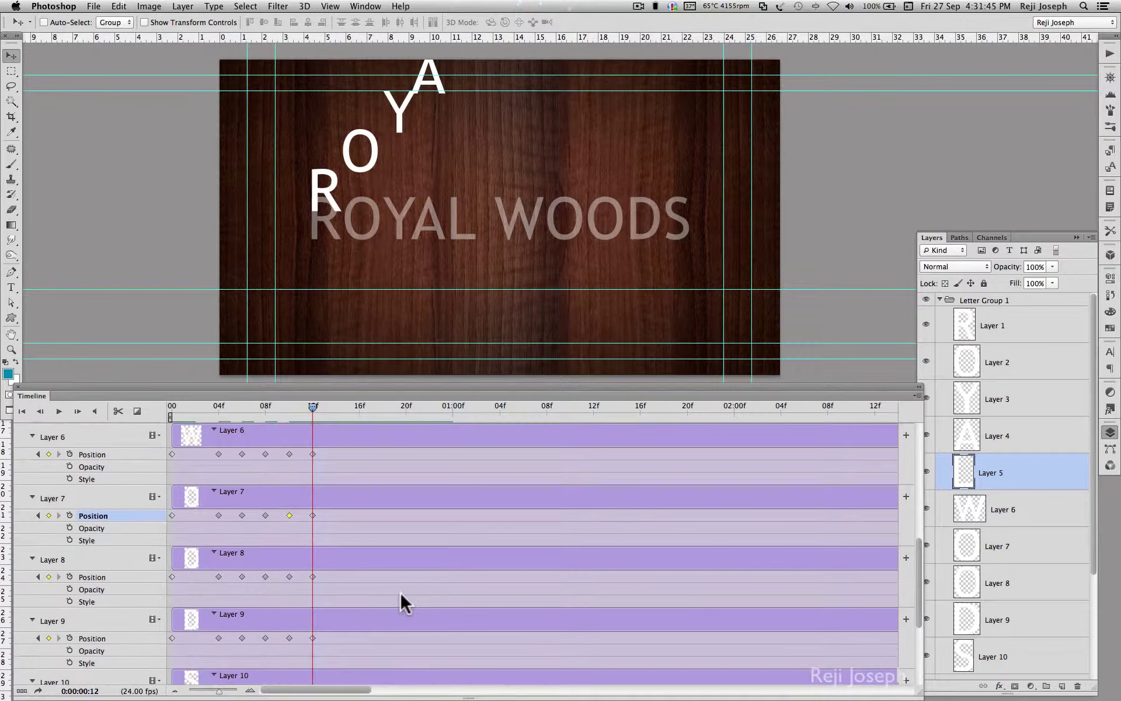
drag(313, 406, 447, 431)
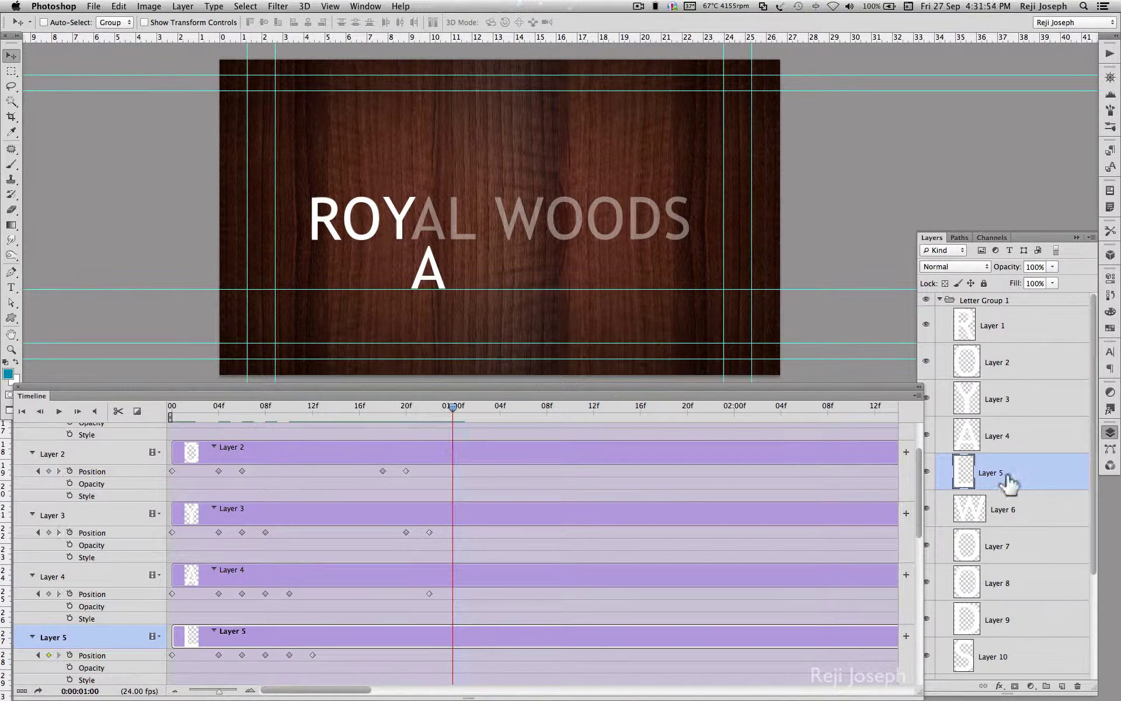
drag(475, 117, 467, 330)
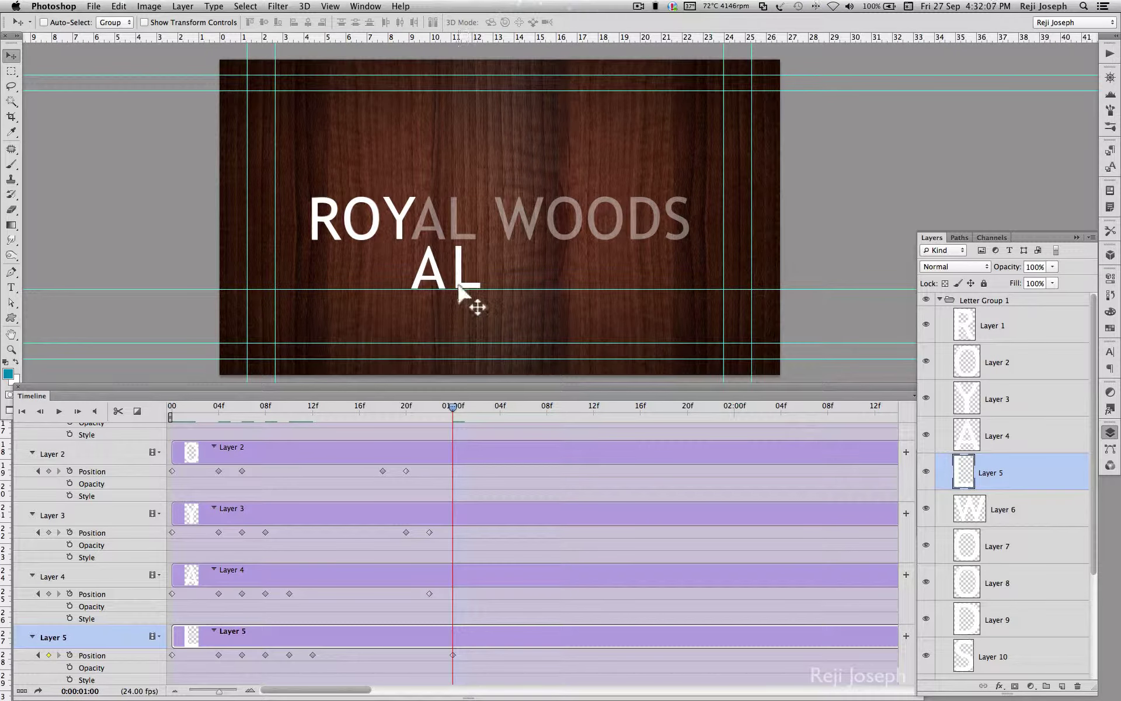
click(1032, 450)
drag(441, 251, 439, 202)
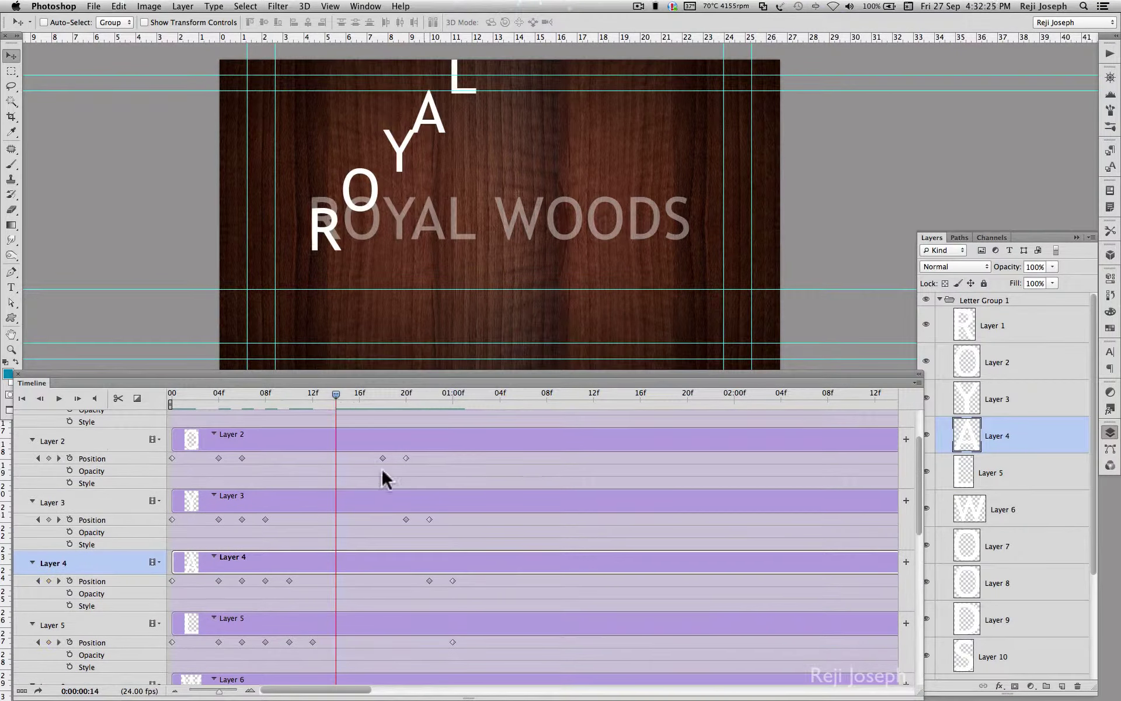
scroll(383, 478, down, 3)
At 01:00f, move the W down beside the L and raise the L into the ROYAL line.
click(1009, 517)
shift+click(993, 657)
scroll(1004, 549, down, 2)
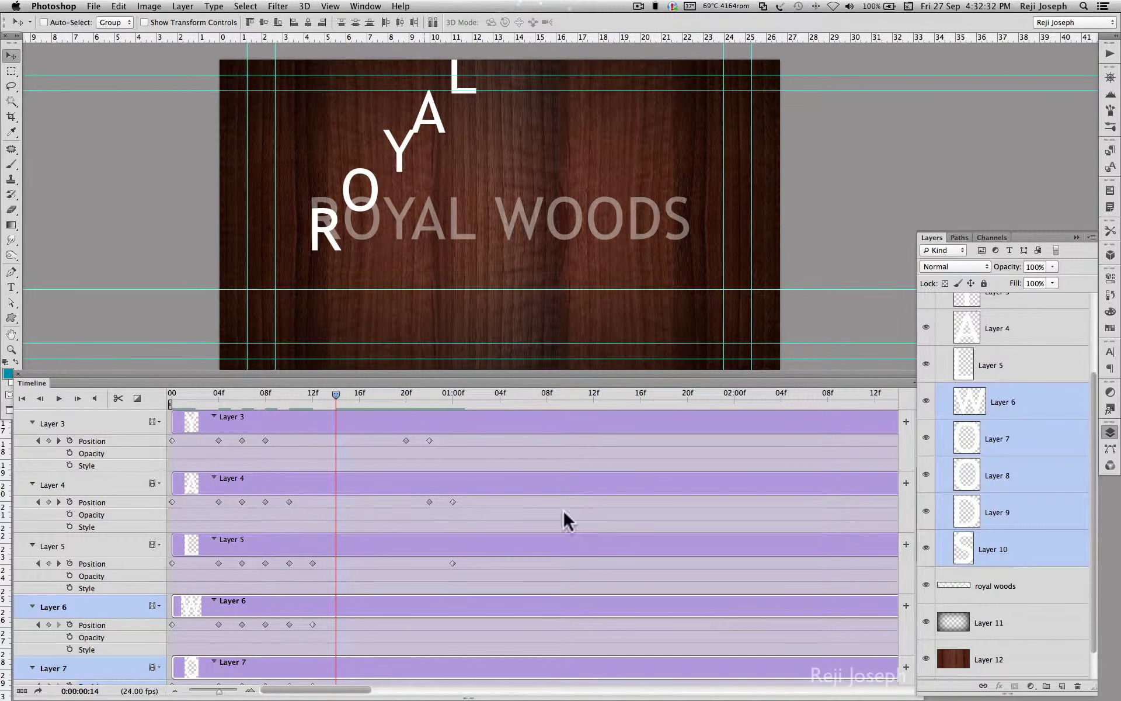
scroll(321, 549, down, 1)
click(448, 402)
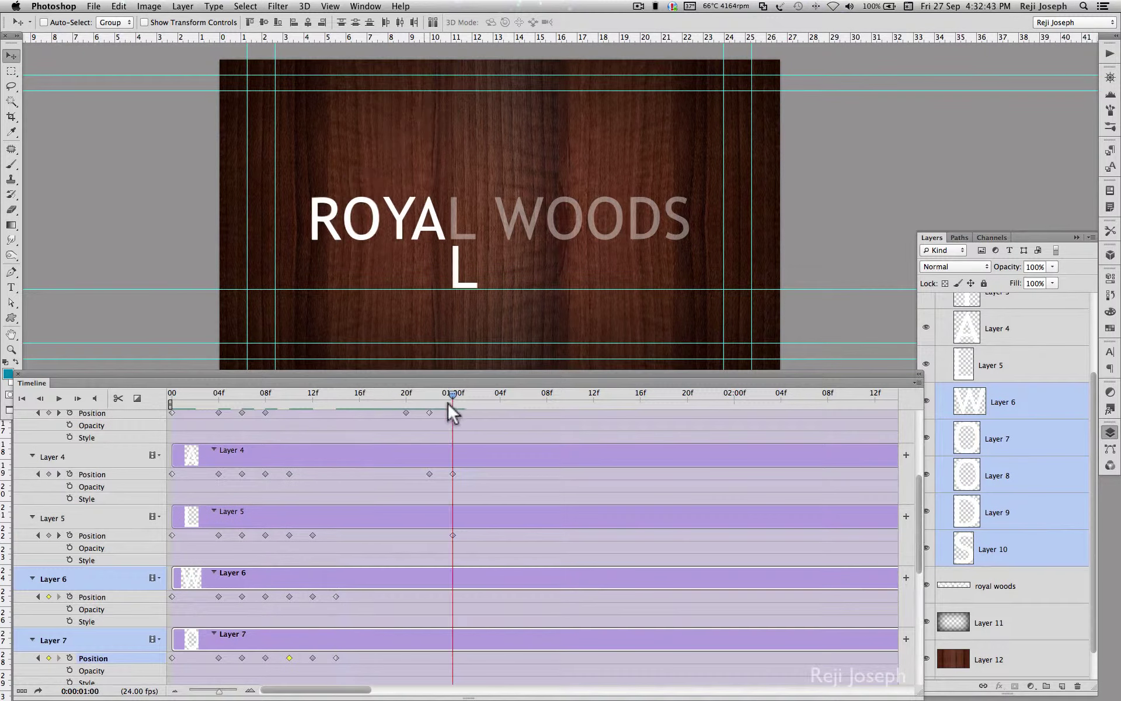
click(1019, 417)
drag(518, 313, 517, 357)
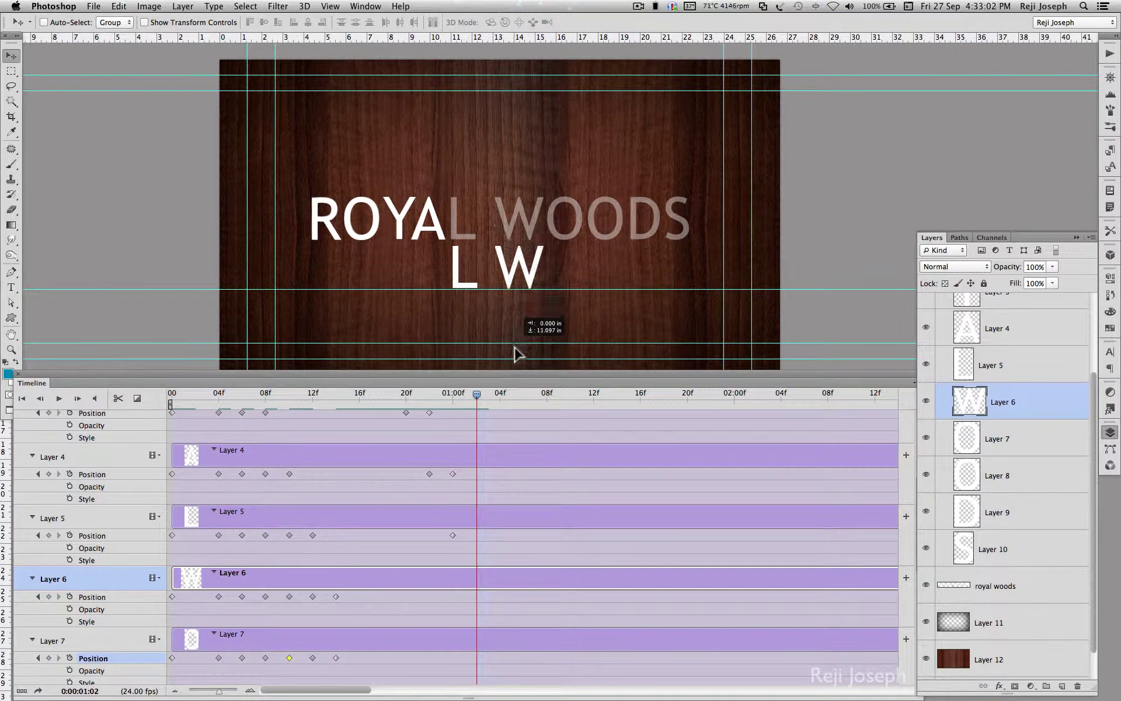
click(993, 365)
drag(464, 268, 464, 220)
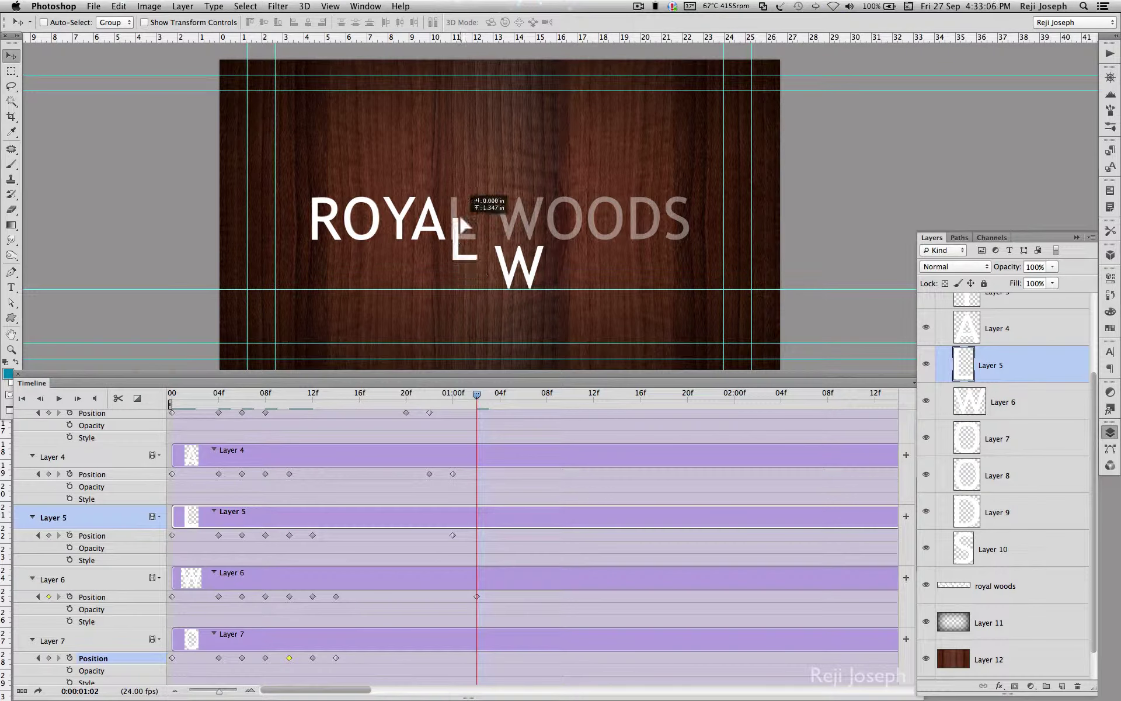
Place Layer 7's O beside the W and lift the W into place beside ROYAL.
click(1015, 441)
drag(474, 392, 358, 393)
scroll(434, 514, down, 5)
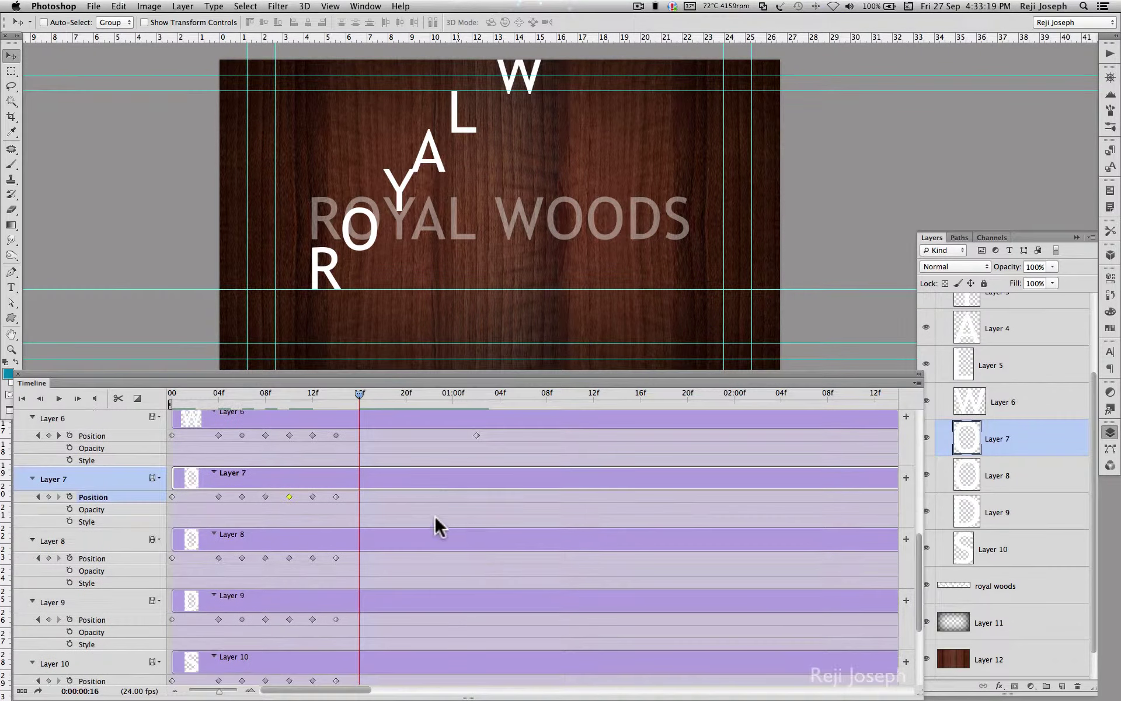
scroll(435, 514, down, 2)
shift+click(1016, 549)
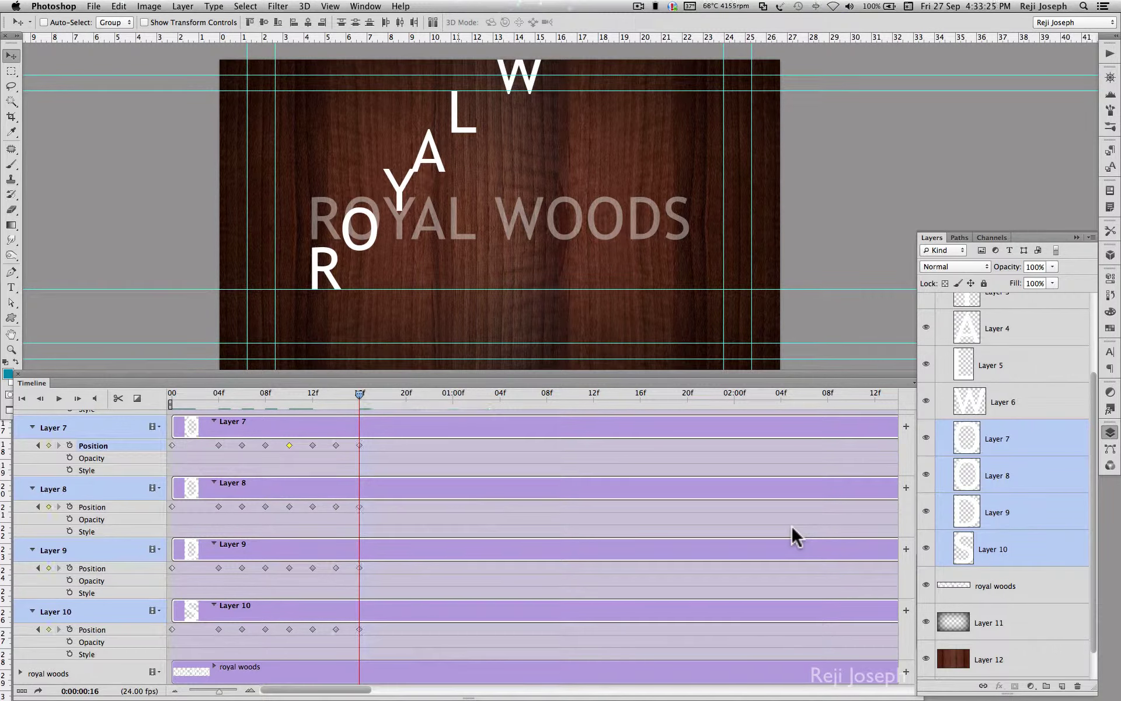
scroll(413, 425, up, 3)
scroll(420, 453, up, 2)
drag(360, 394, 478, 416)
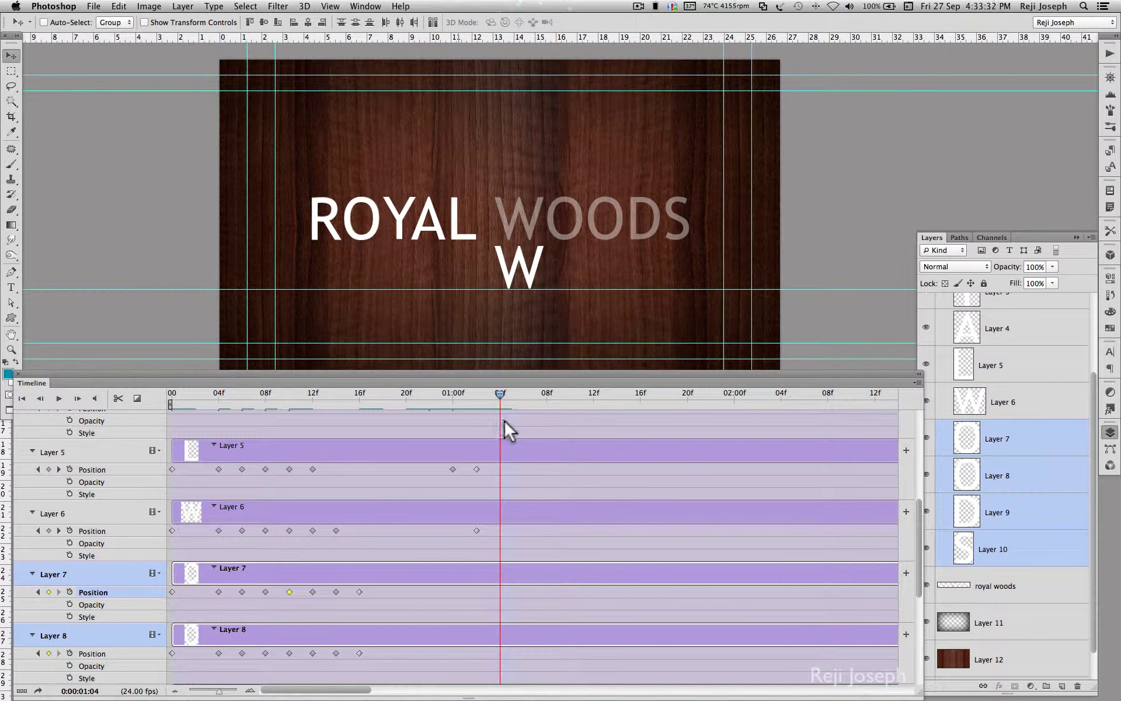
click(1010, 444)
drag(576, 187, 576, 346)
key(alt+bracketright)
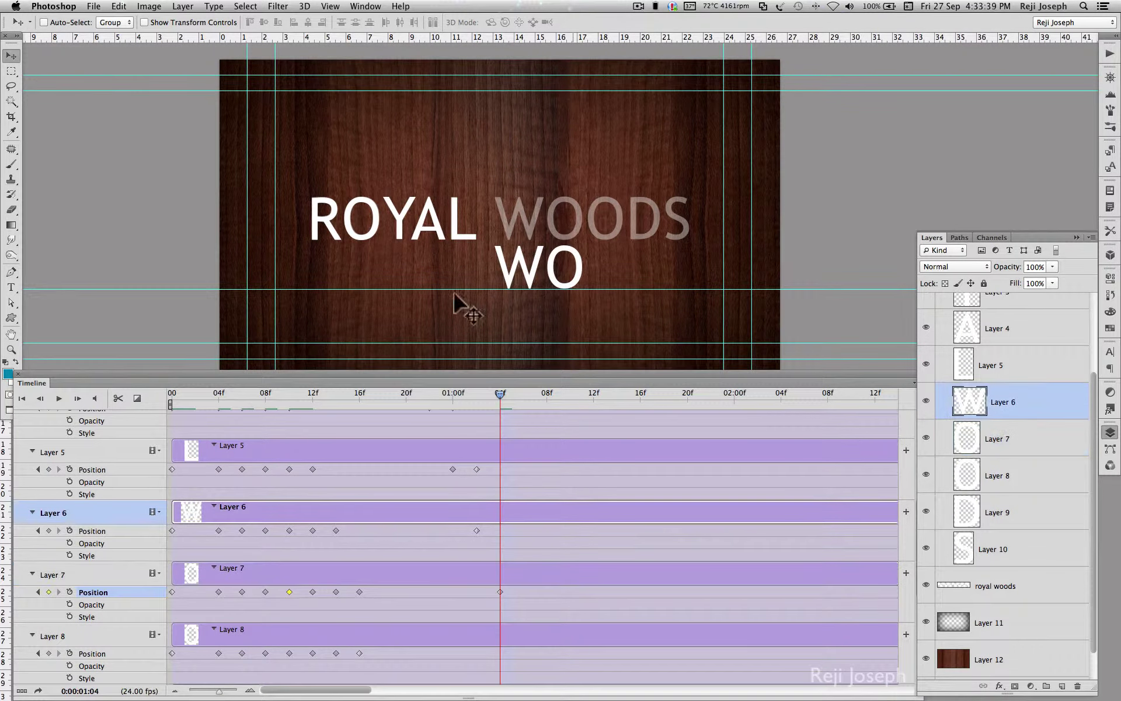
drag(455, 294, 512, 213)
Add Position keyframes at 18f for the second O, D and S layers (Layers 8–10).
scroll(431, 535, down, 5)
click(382, 395)
click(998, 476)
shift+click(993, 549)
click(49, 477)
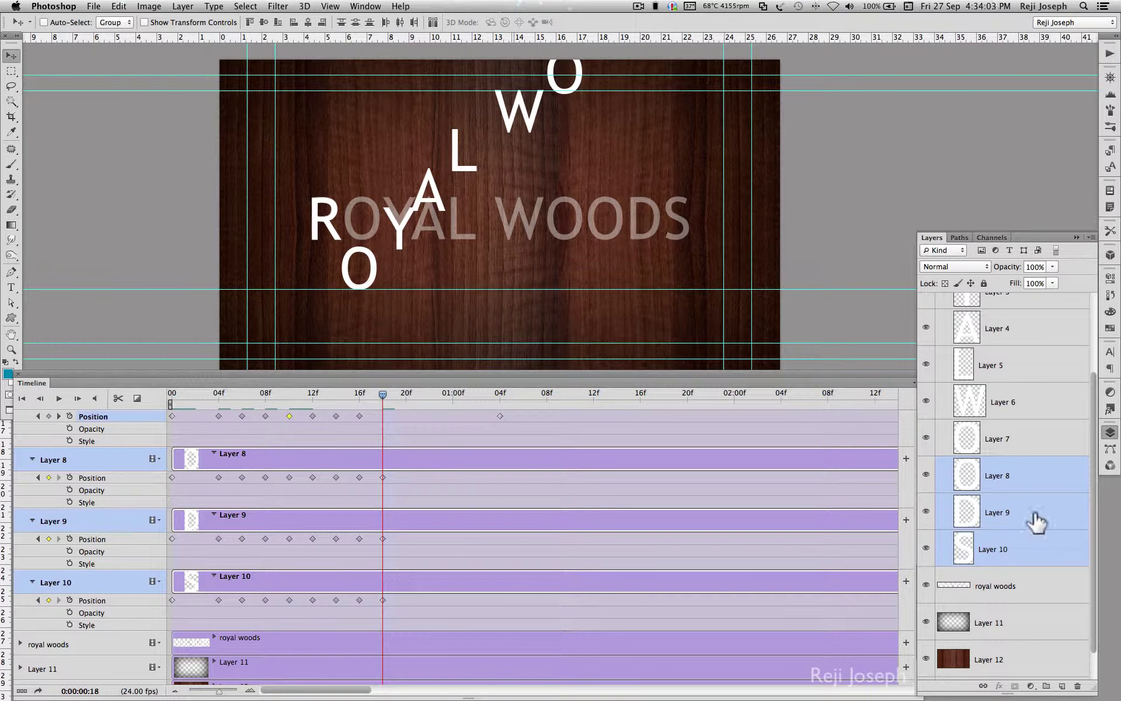
At 01:05f, drop the second O beside the first O and lift the first O into WO.
scroll(672, 491, up, 1)
drag(389, 395, 514, 395)
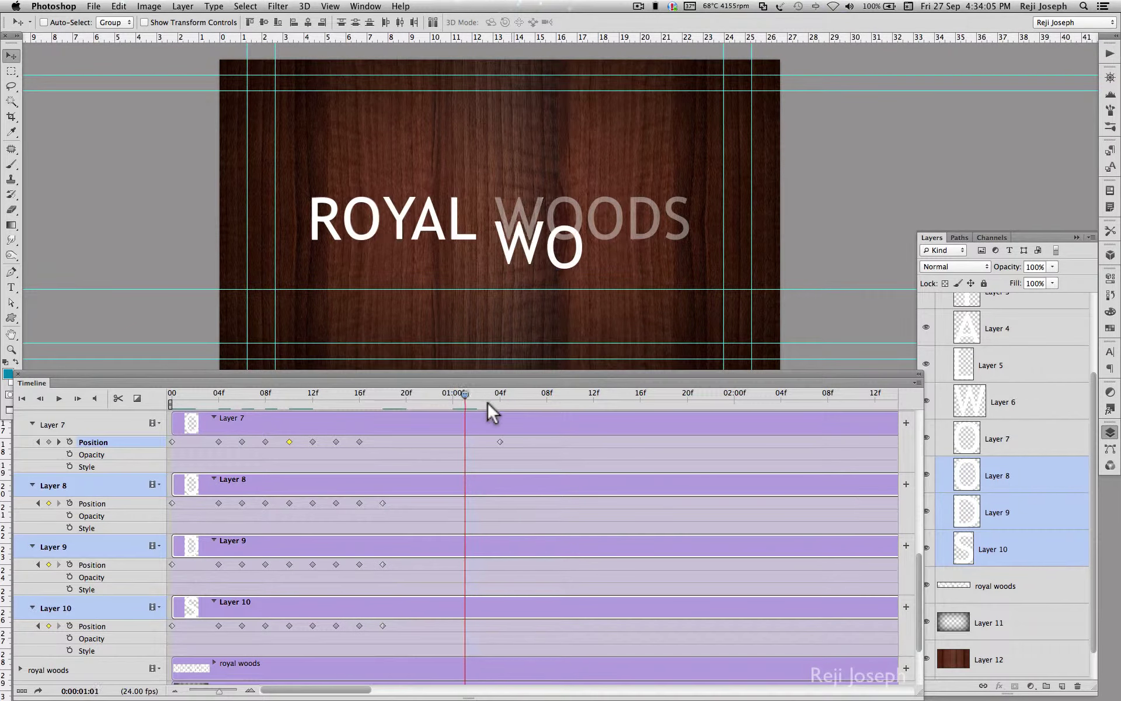
click(1022, 489)
drag(625, 106, 633, 290)
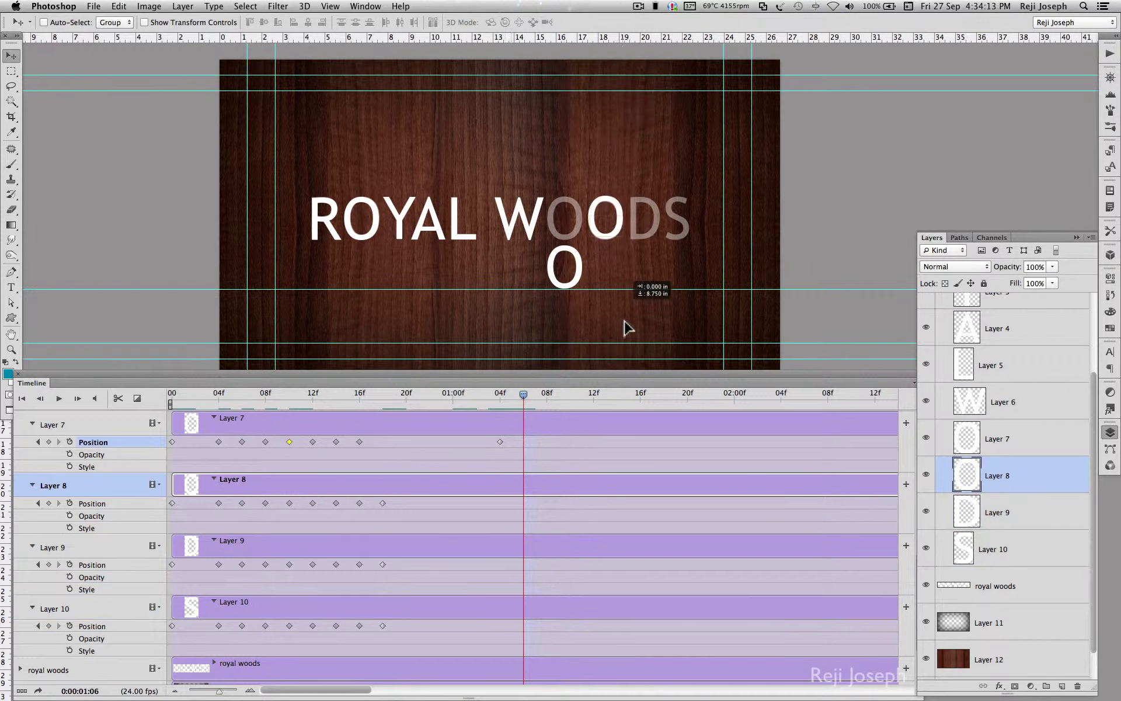
key(alt+bracketright)
drag(578, 266, 575, 215)
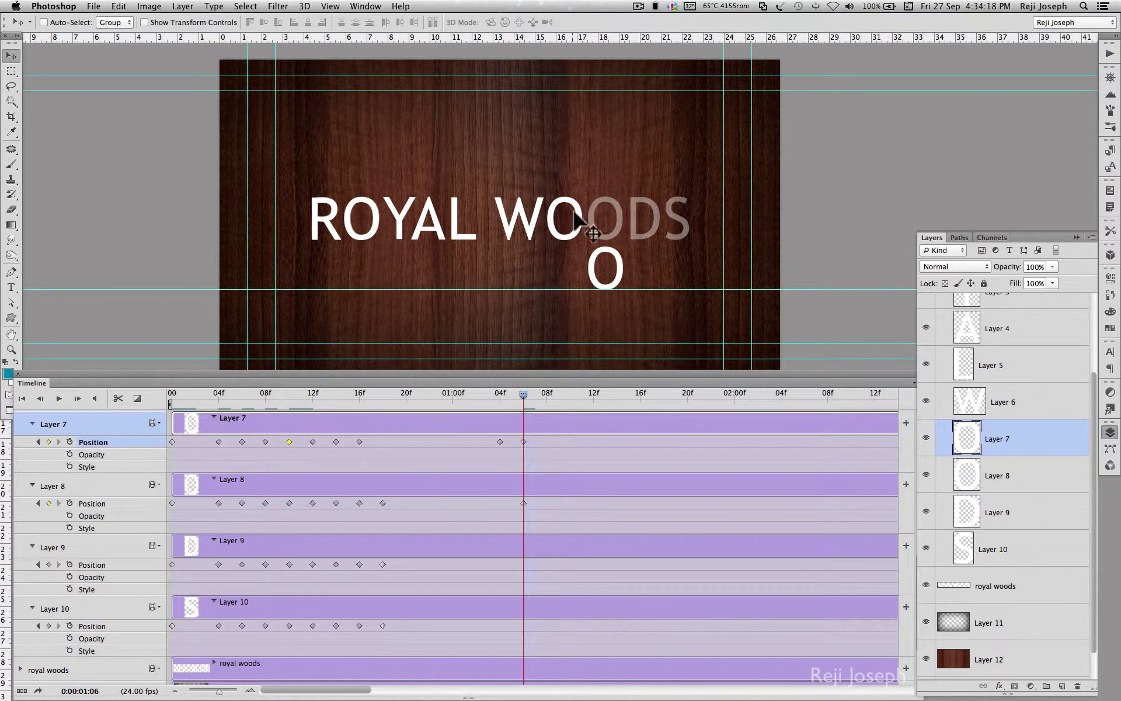
Record Position keyframes at 20f for the D and S layers.
drag(521, 393, 409, 397)
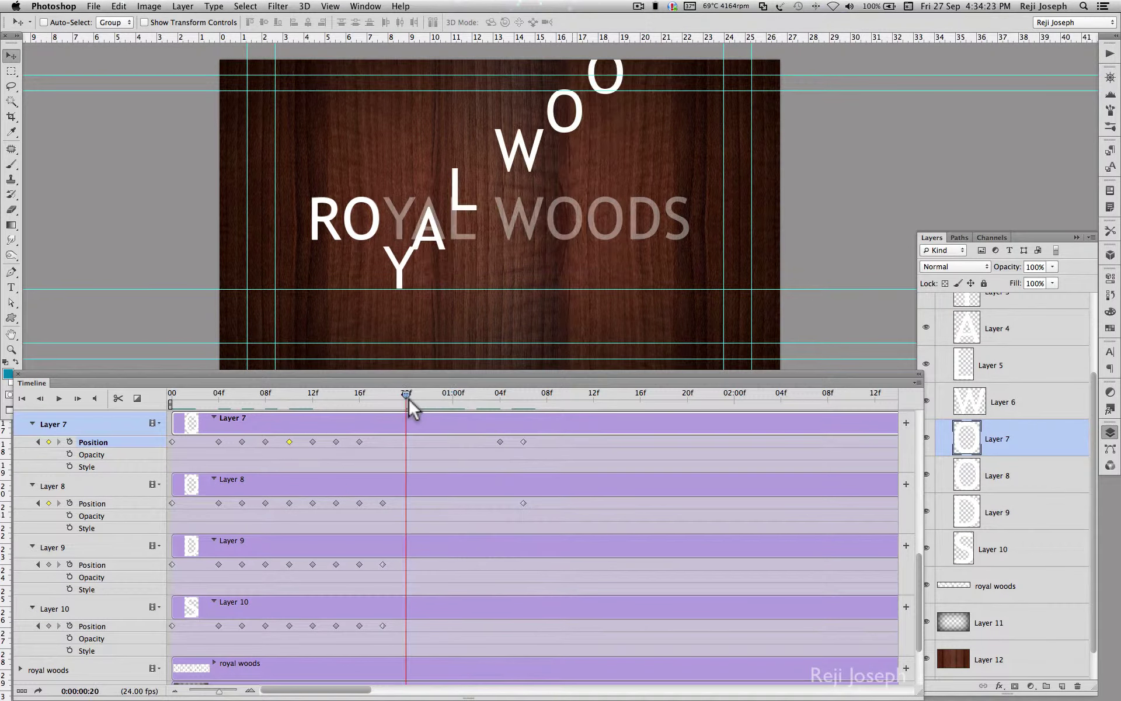
click(995, 512)
shift+click(996, 549)
click(526, 396)
At 01:08f, drop the D below the word and raise the second O into WOODS.
drag(524, 394, 546, 394)
click(1000, 512)
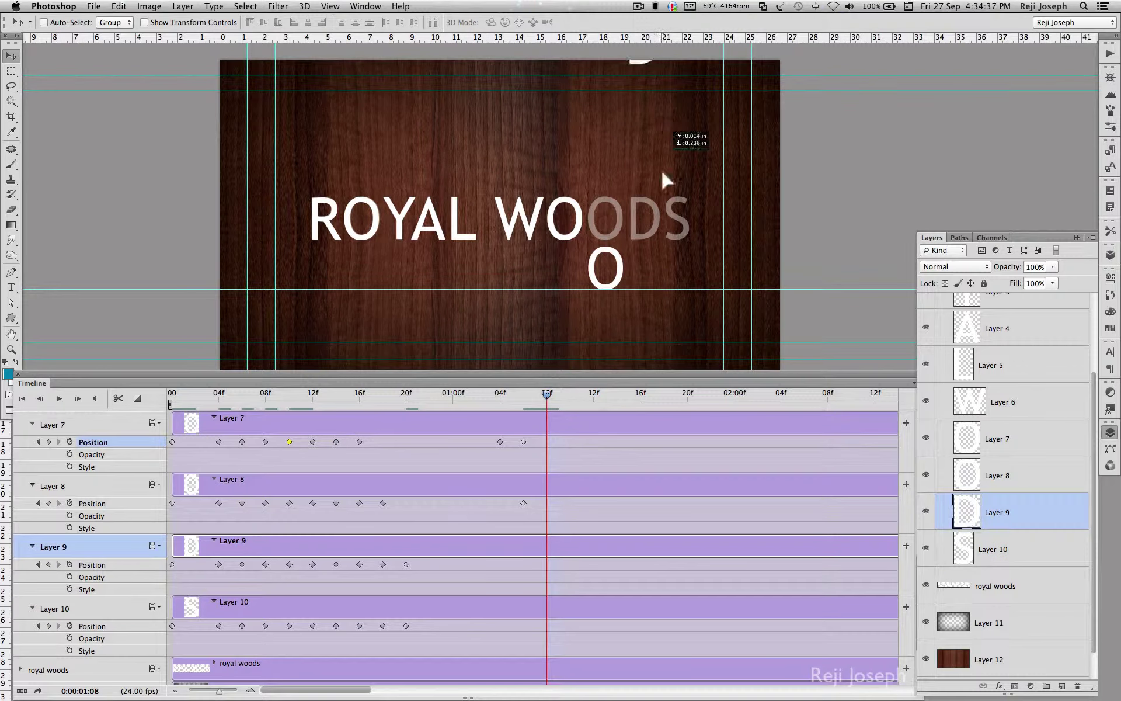
mouse_move(665, 180)
mouse_down()
mouse_move(665, 327)
mouse_move(653, 343)
mouse_up()
click(998, 476)
drag(608, 268, 608, 218)
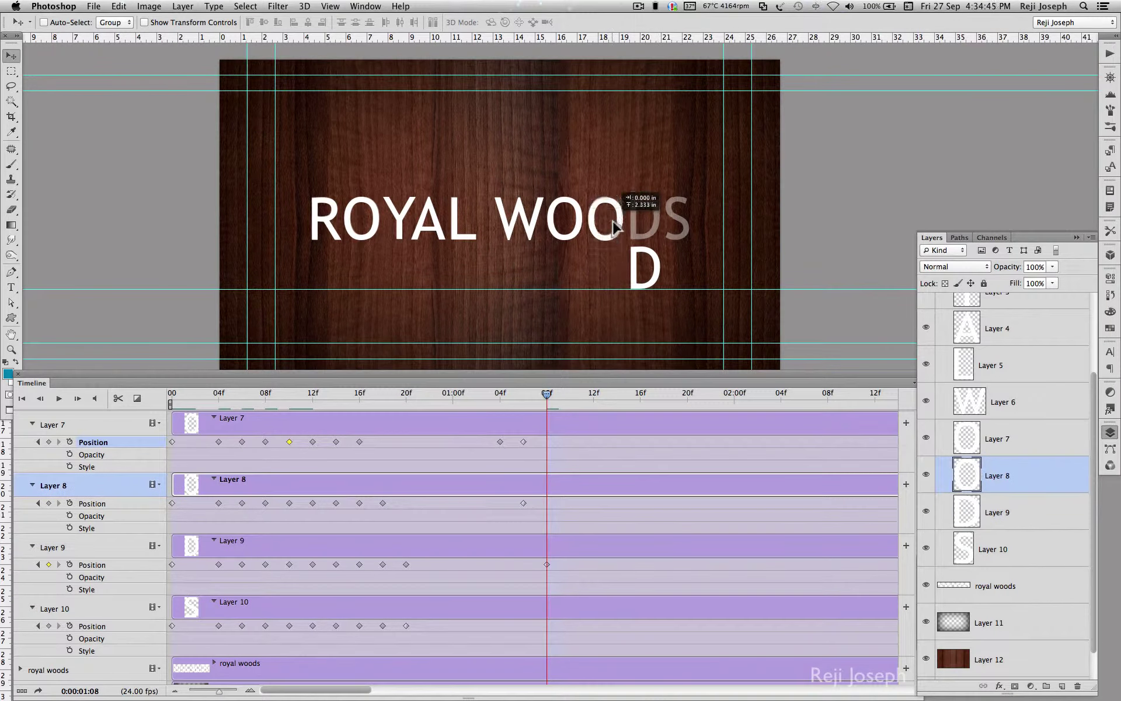
Place the S below the word at 01:10f and nudge the D into its WOODS position.
mouse_move(546, 395)
mouse_down()
mouse_move(429, 396)
mouse_move(571, 395)
mouse_up()
click(1028, 547)
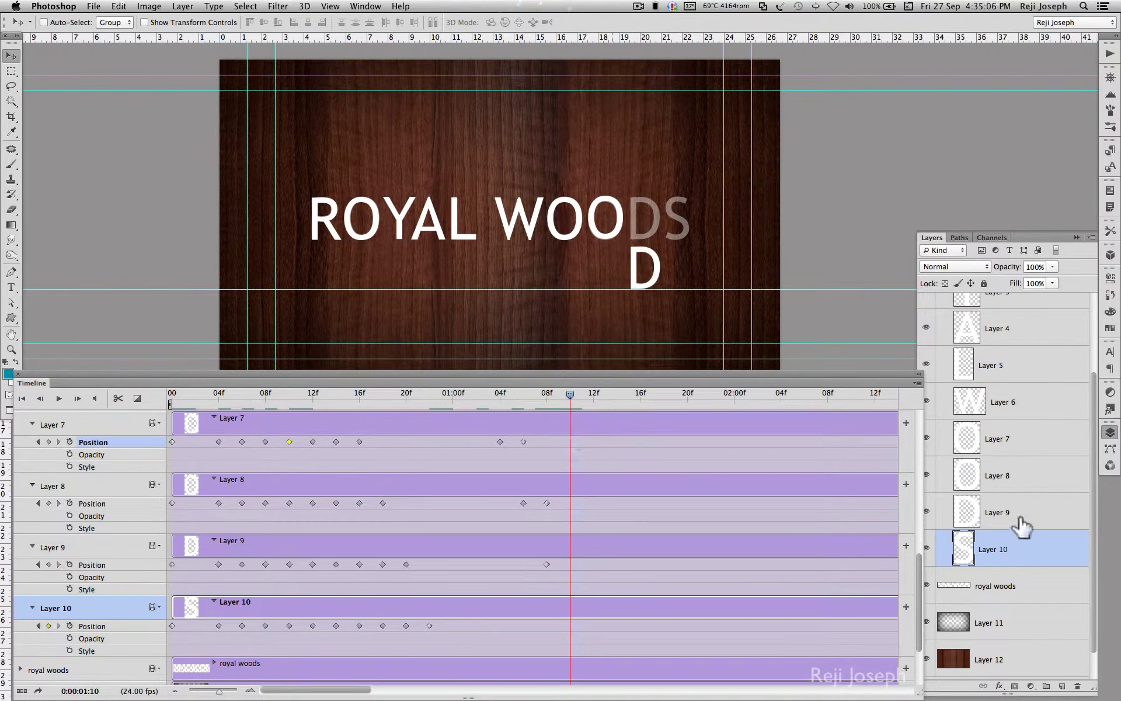
drag(703, 146, 703, 350)
click(1084, 513)
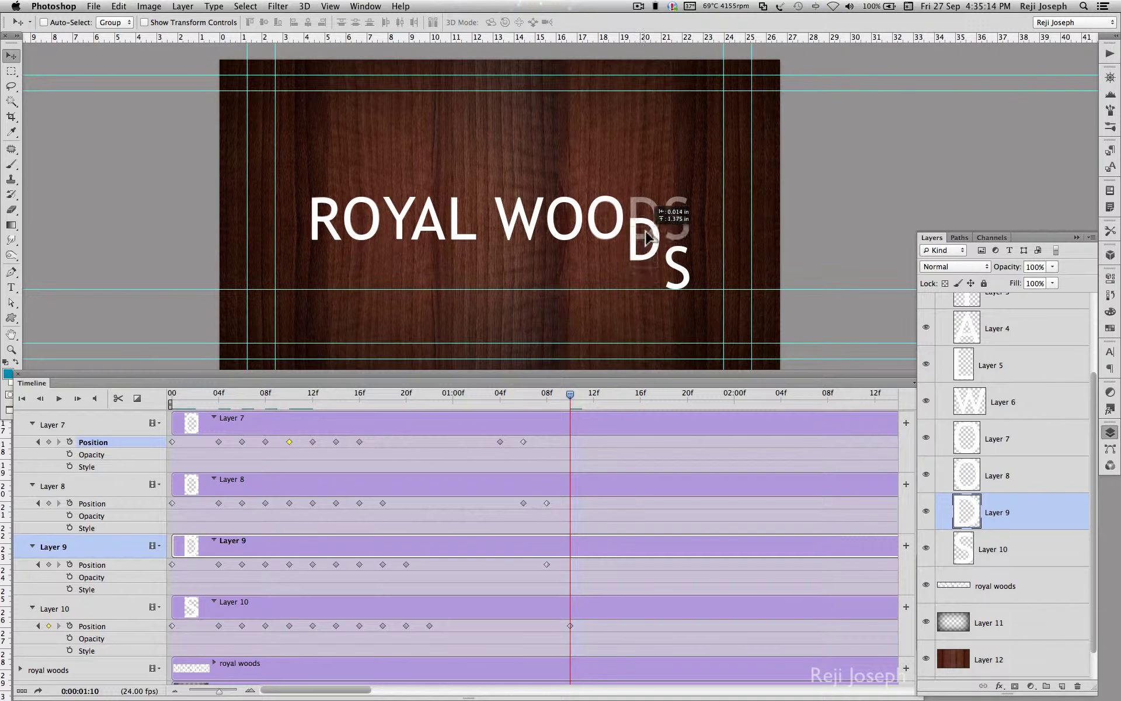
key(shift+Up)
key(shift+Up)
key(shift+Up)
click(993, 549)
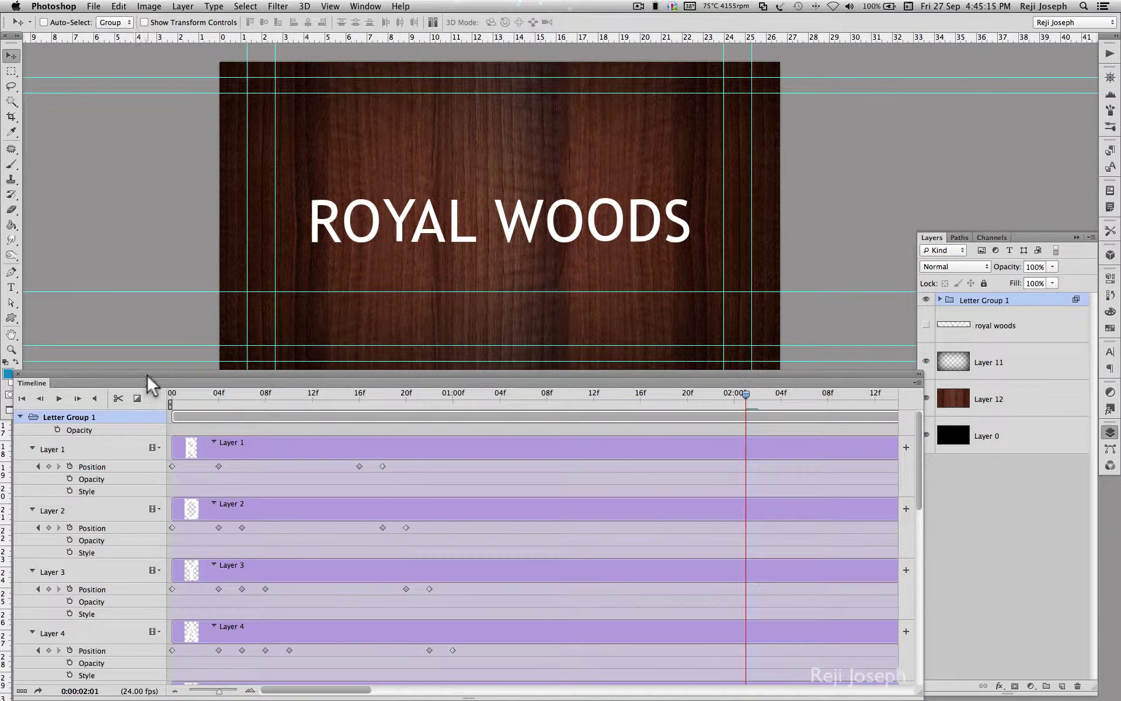
Collapse Letter Group 1, add empty Layer 13 above it, and extend its clip to 0.
drag(146, 373, 156, 377)
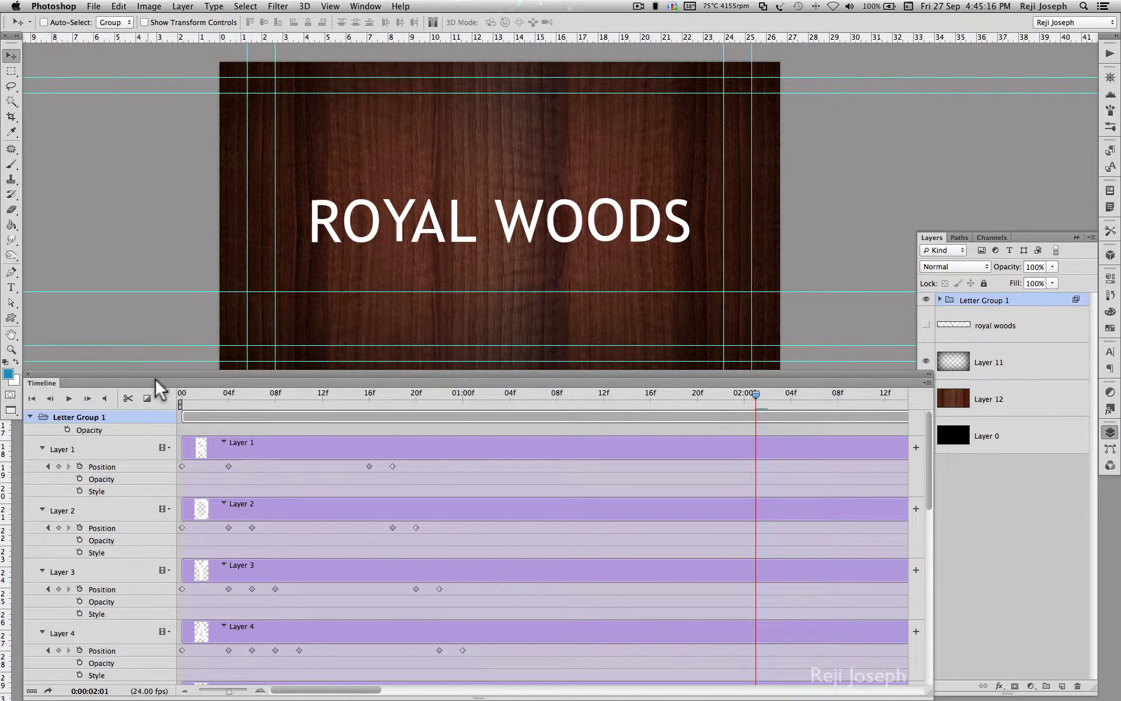
click(29, 416)
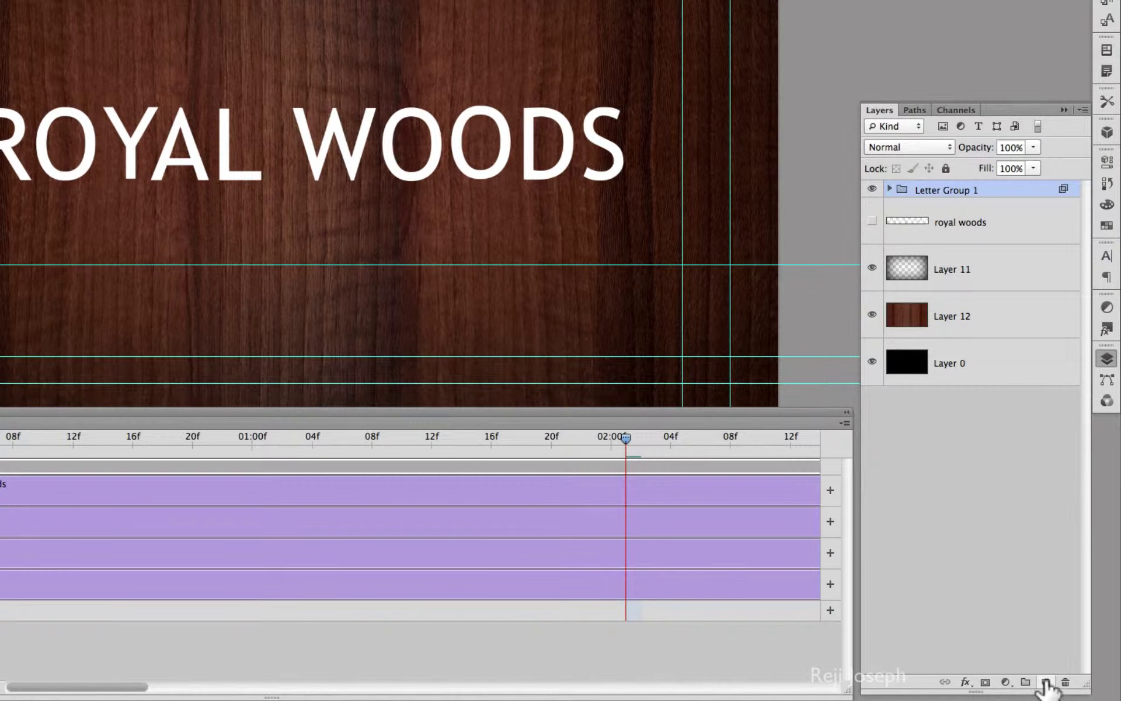
click(1045, 682)
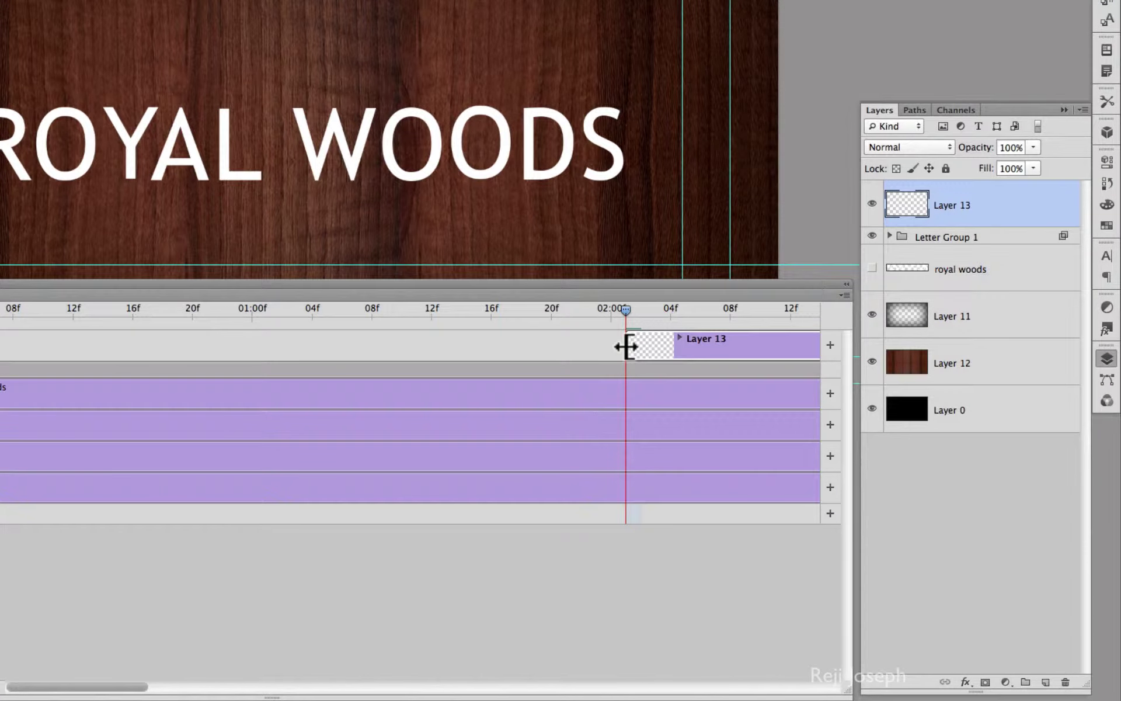
drag(626, 347, 153, 455)
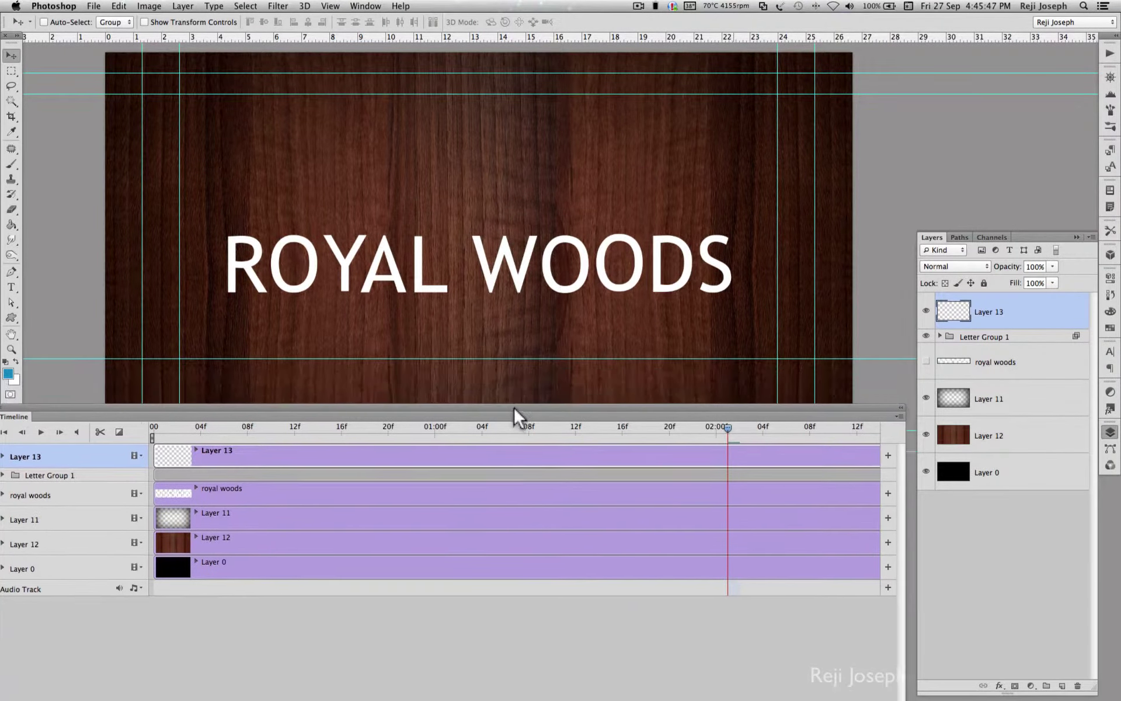
drag(514, 409, 508, 475)
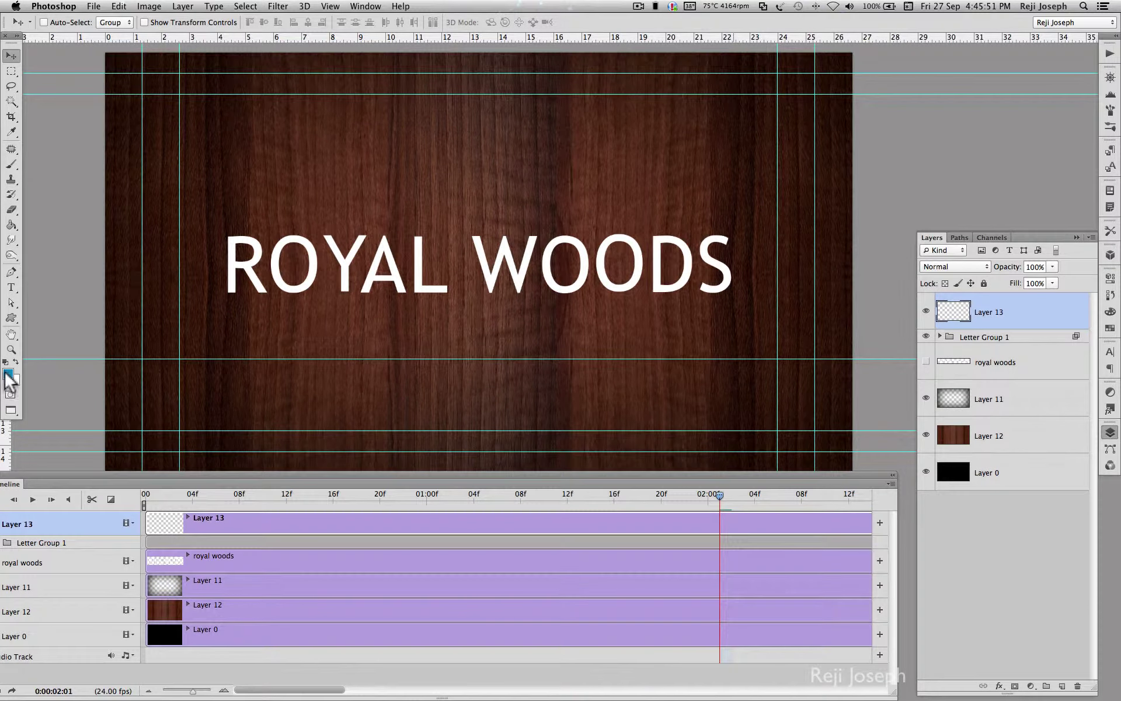
click(7, 374)
Fill Layer 13 with a yellow foreground colour using the Paint Bucket.
click(935, 304)
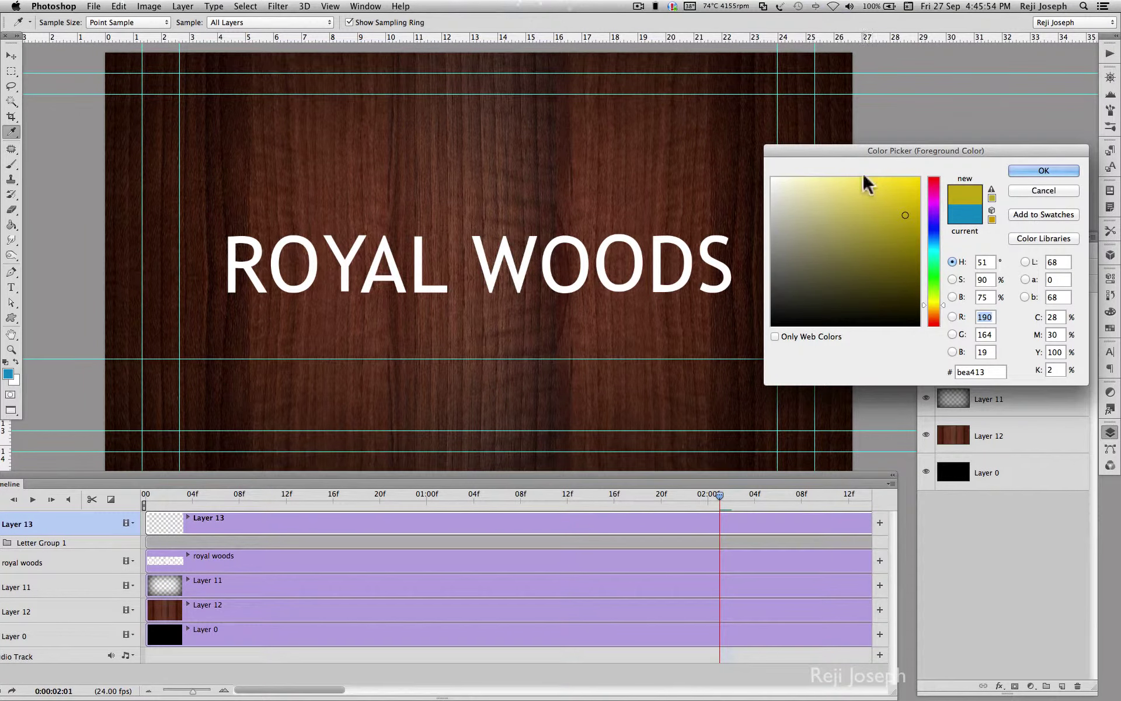
click(1043, 170)
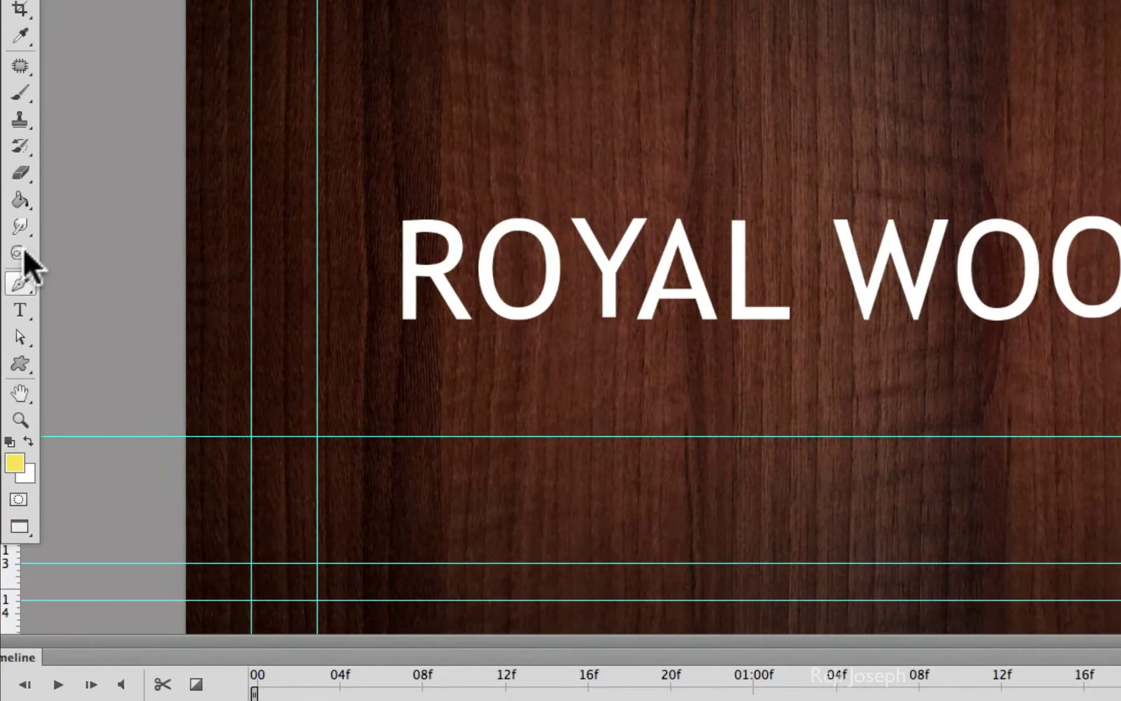
click(23, 200)
click(760, 342)
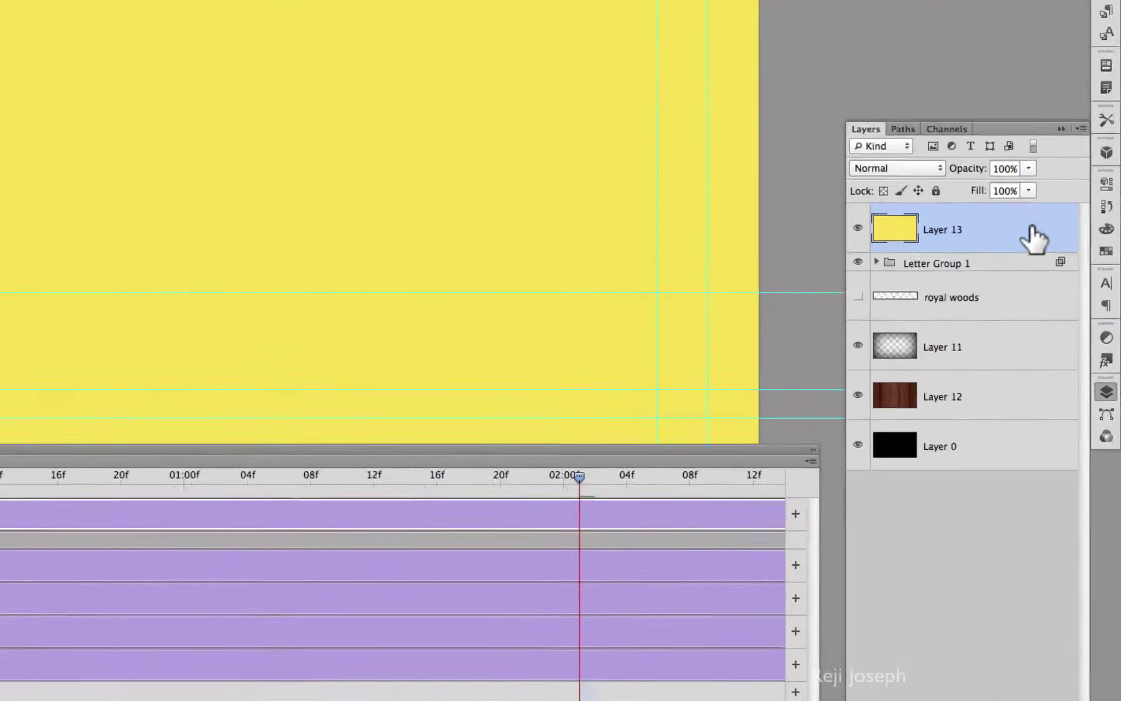
Clip Layer 13 to Letter Group 1 and preview the yellow letters around 02:00f.
right_click(1043, 318)
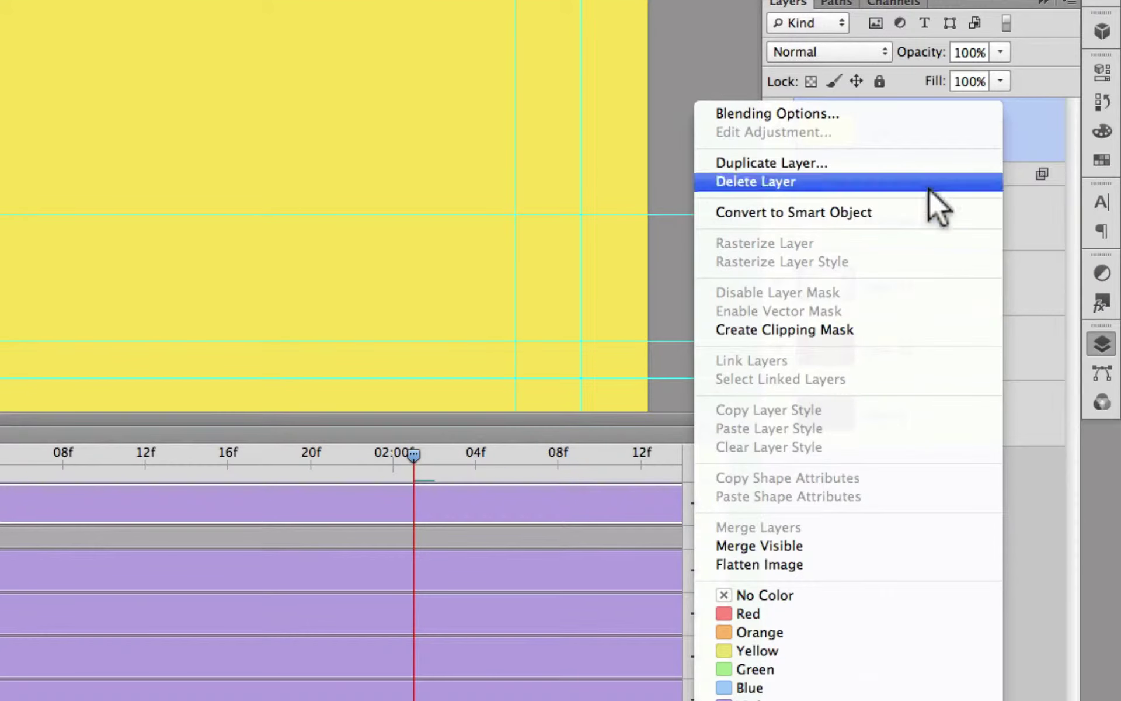
click(860, 324)
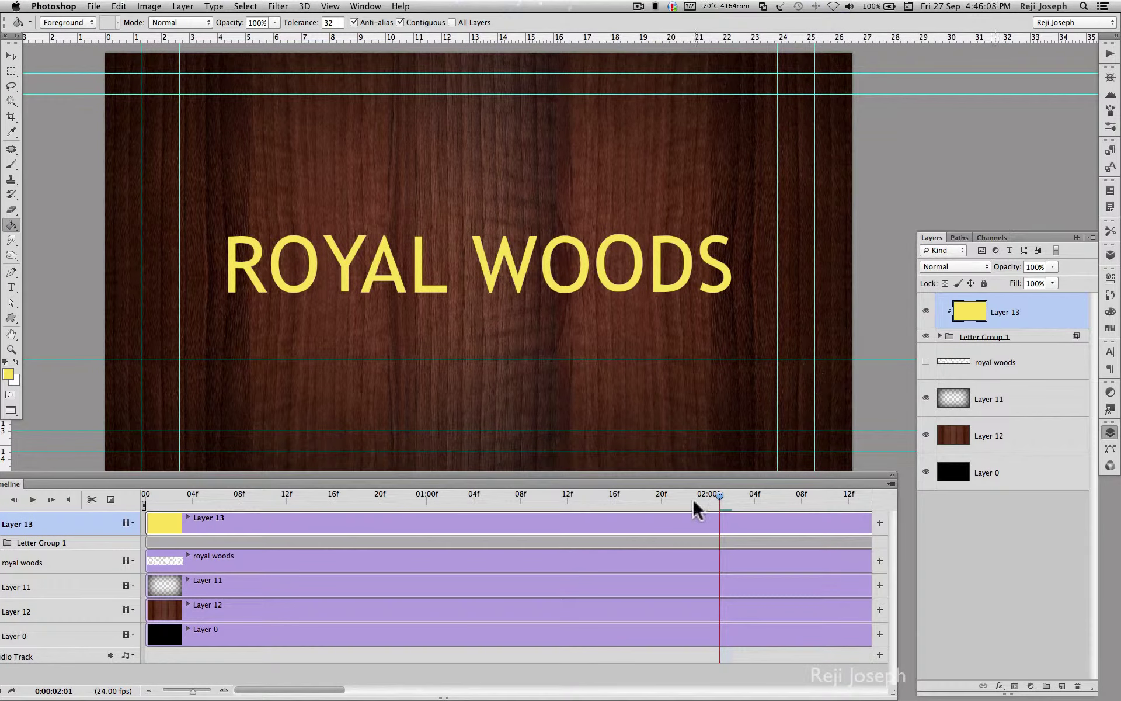
click(704, 495)
mouse_move(620, 499)
mouse_down()
mouse_move(273, 502)
mouse_move(682, 516)
mouse_up()
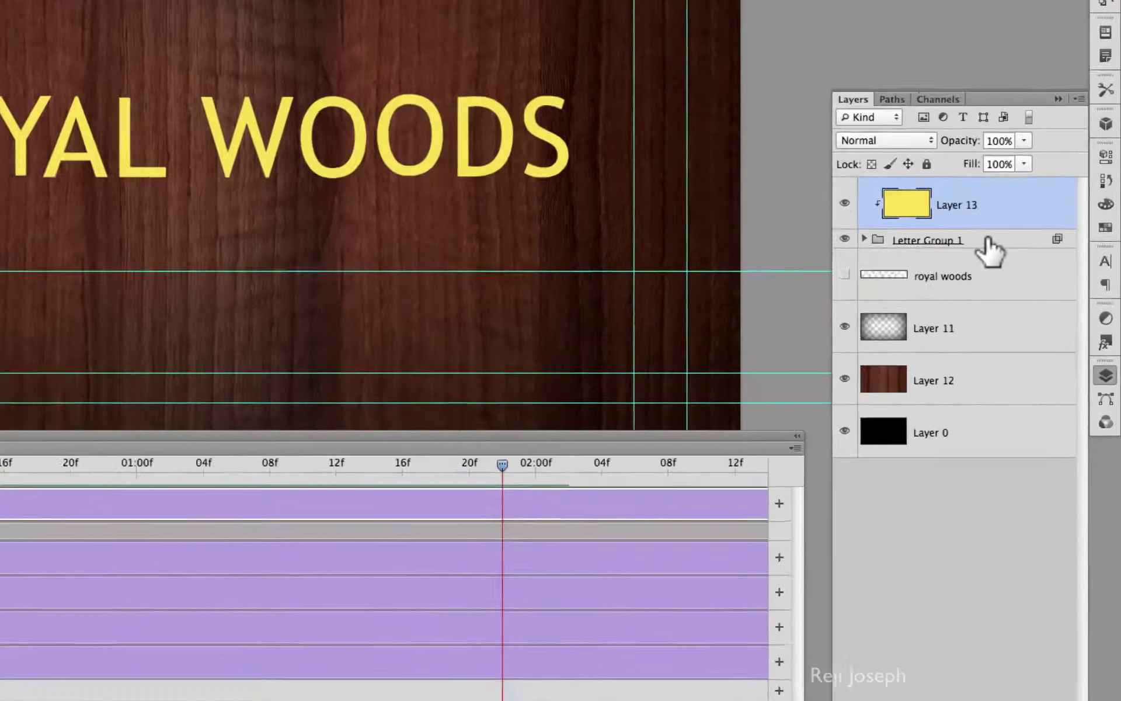
Apply a glossy gold preset from the Layer Style Styles list to Letter Group 1.
right_click(1026, 337)
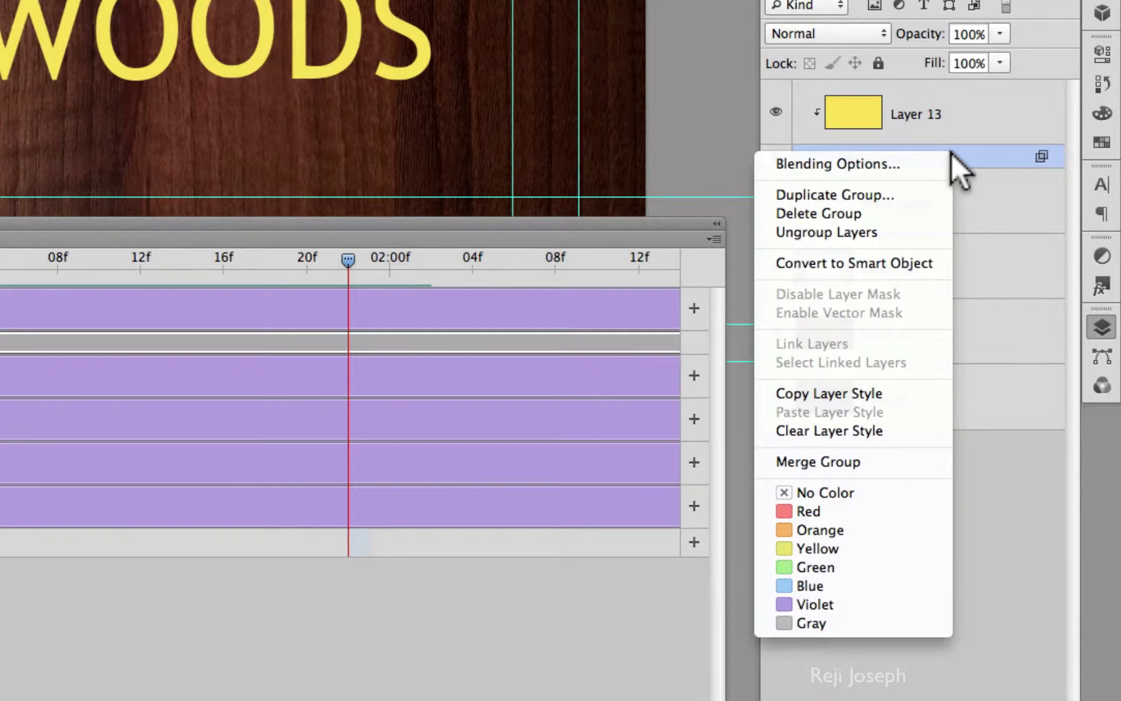
click(906, 162)
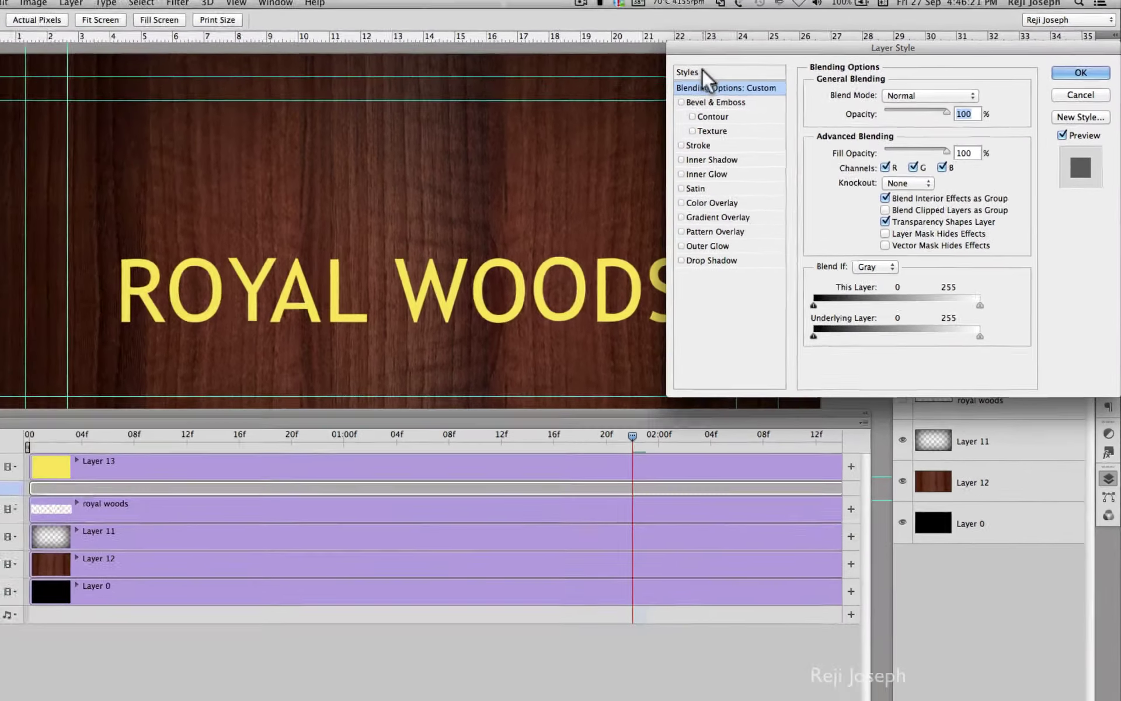
click(637, 74)
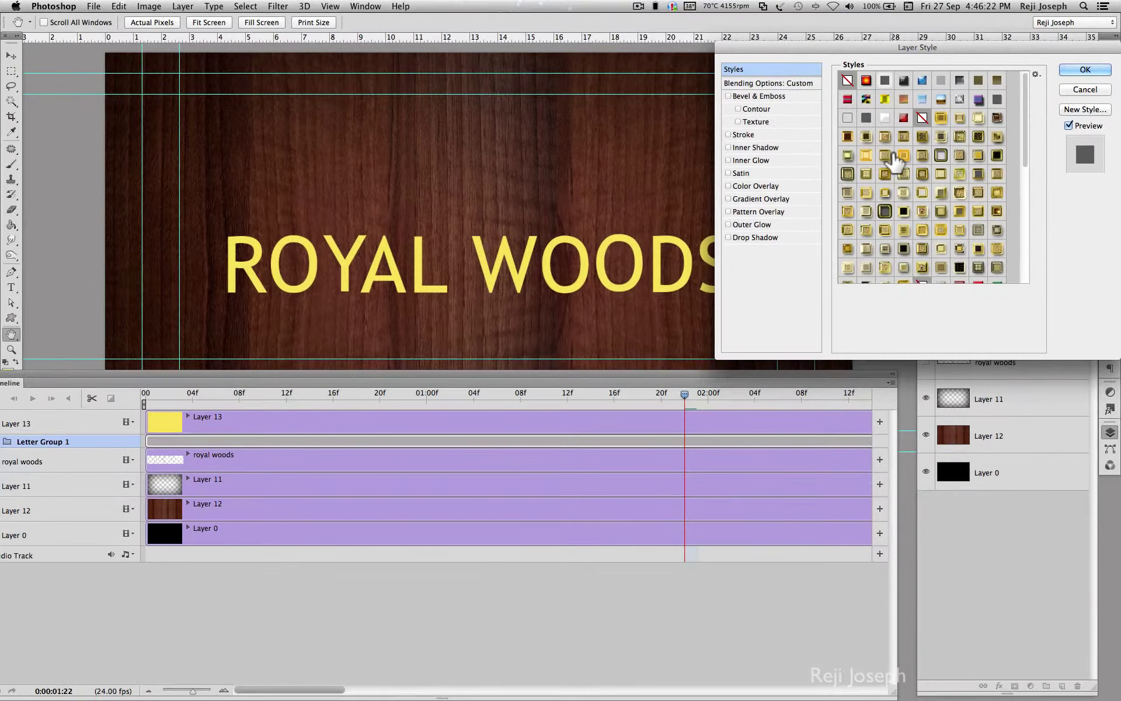
click(996, 236)
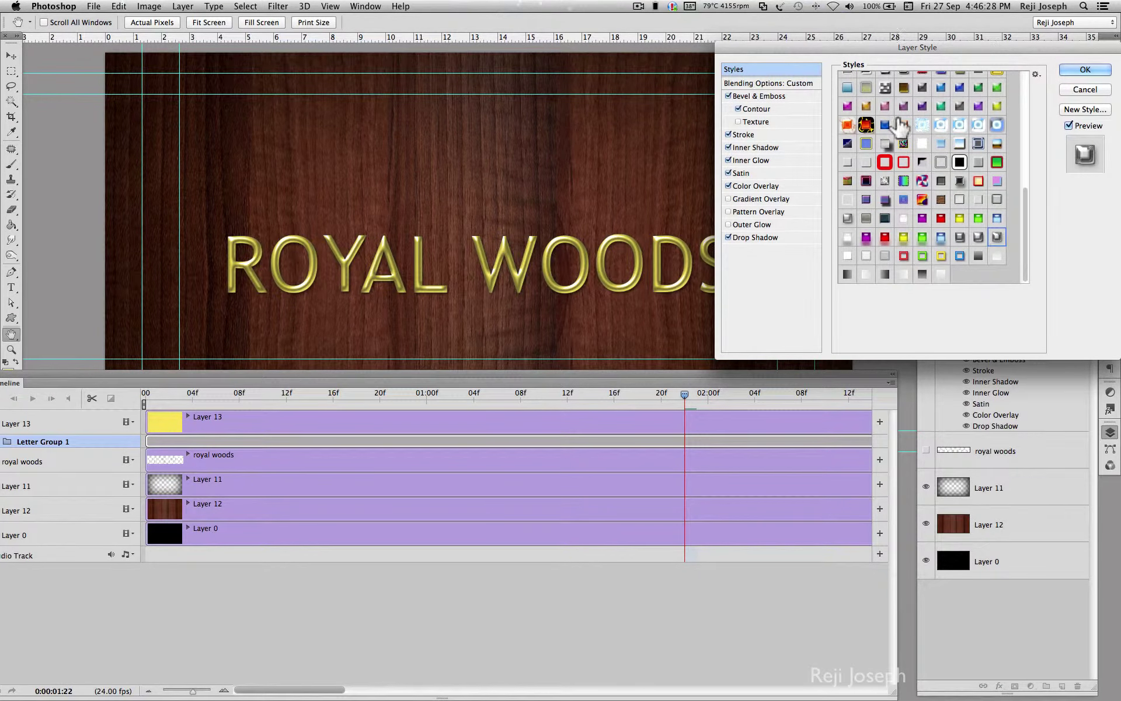
drag(904, 52, 955, 50)
click(898, 215)
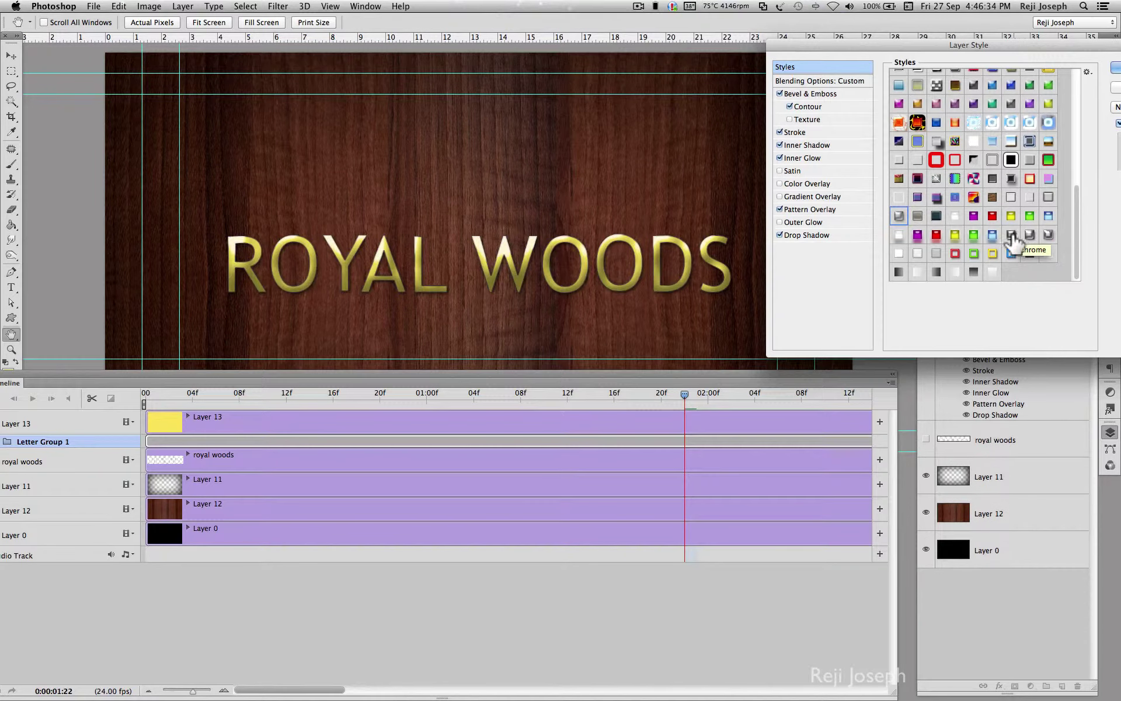
click(1029, 234)
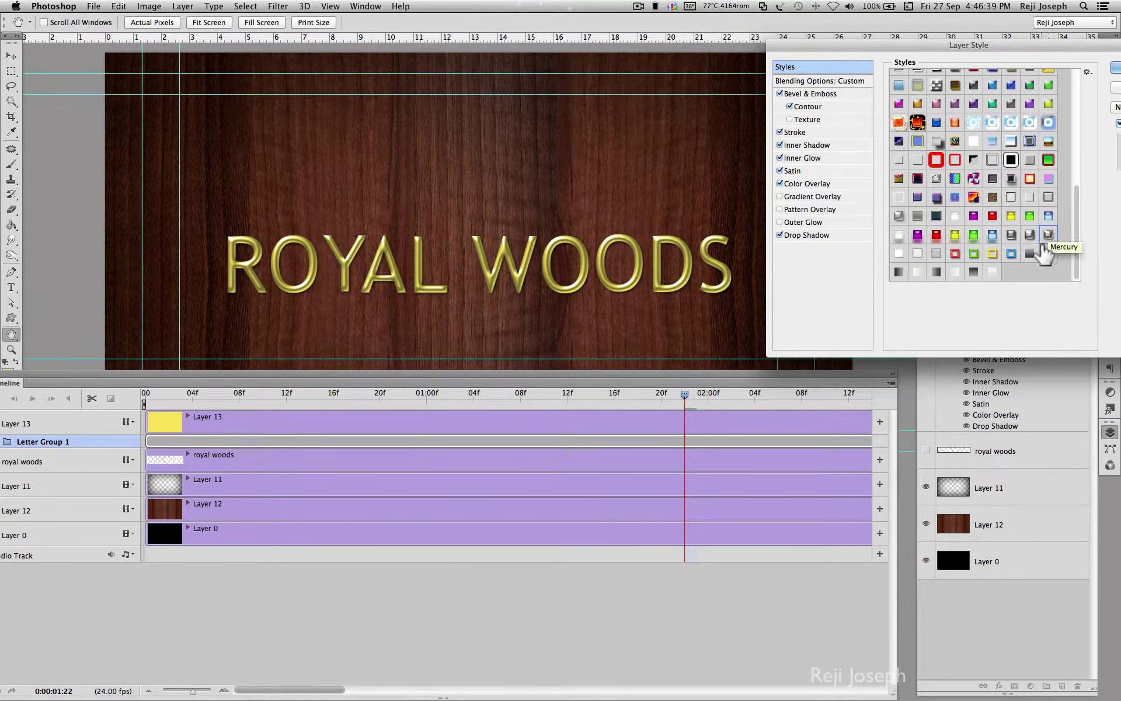
drag(853, 44, 844, 55)
drag(1088, 58, 1035, 54)
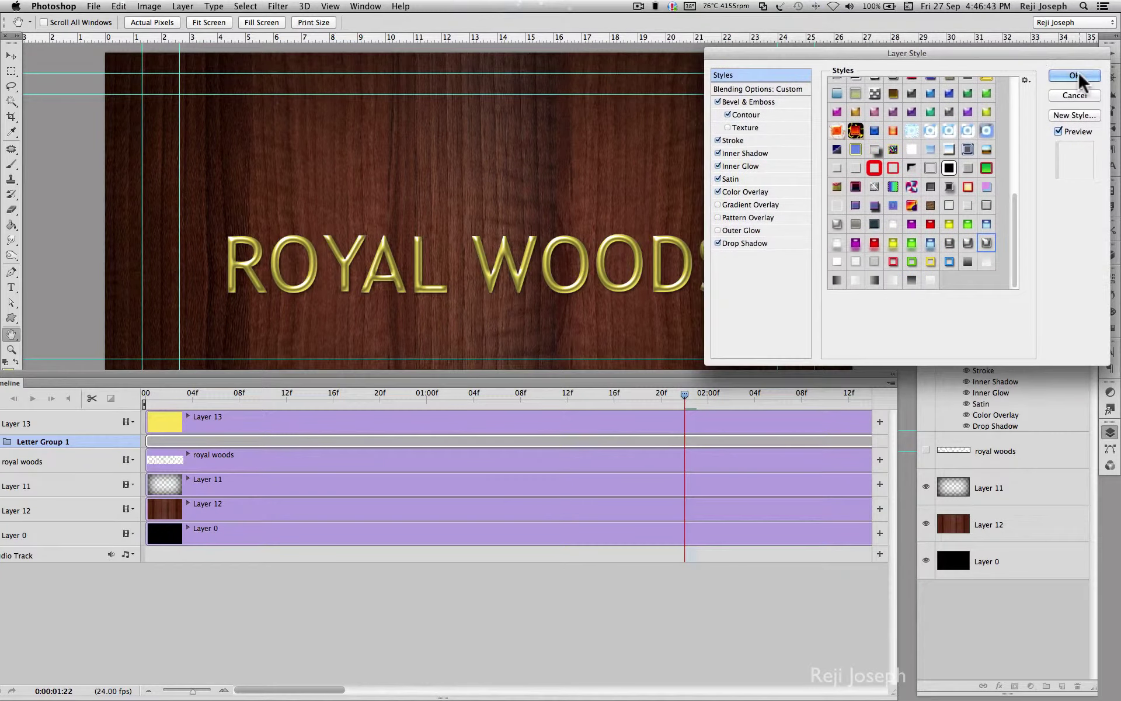
click(1060, 76)
mouse_move(683, 393)
mouse_down()
mouse_move(374, 395)
mouse_move(531, 395)
mouse_up()
click(1069, 320)
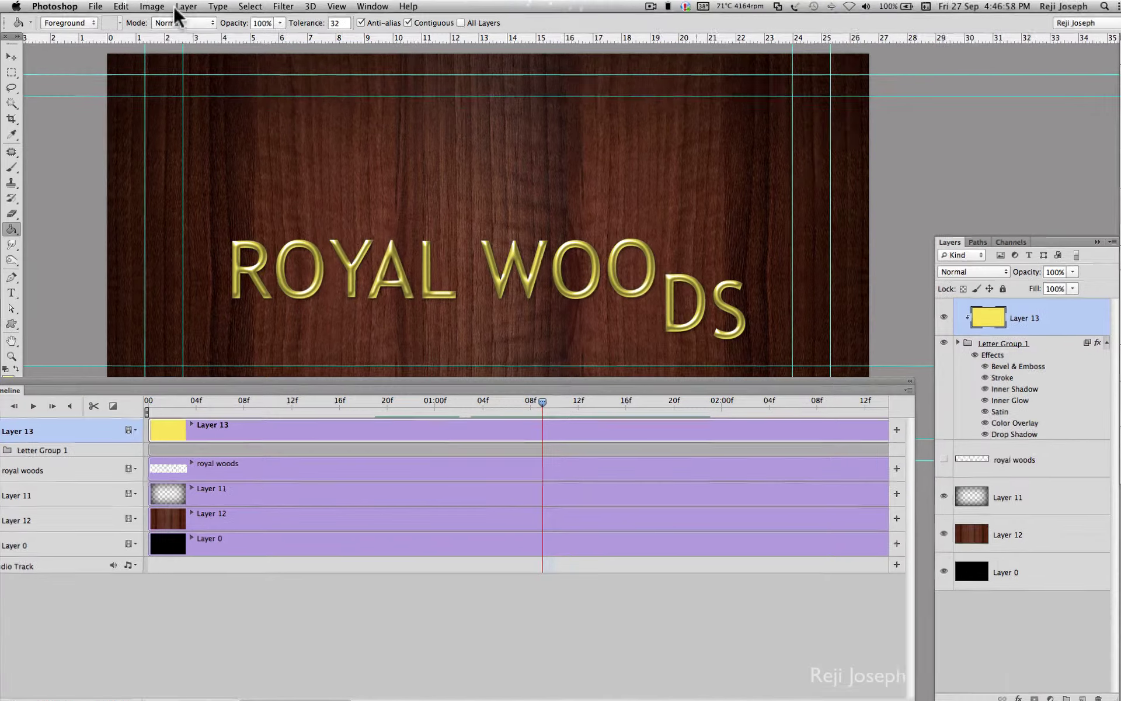
Apply Hue/Saturation to Layer 13 with Hue +128, Saturation +43, Lightness -8.
click(146, 6)
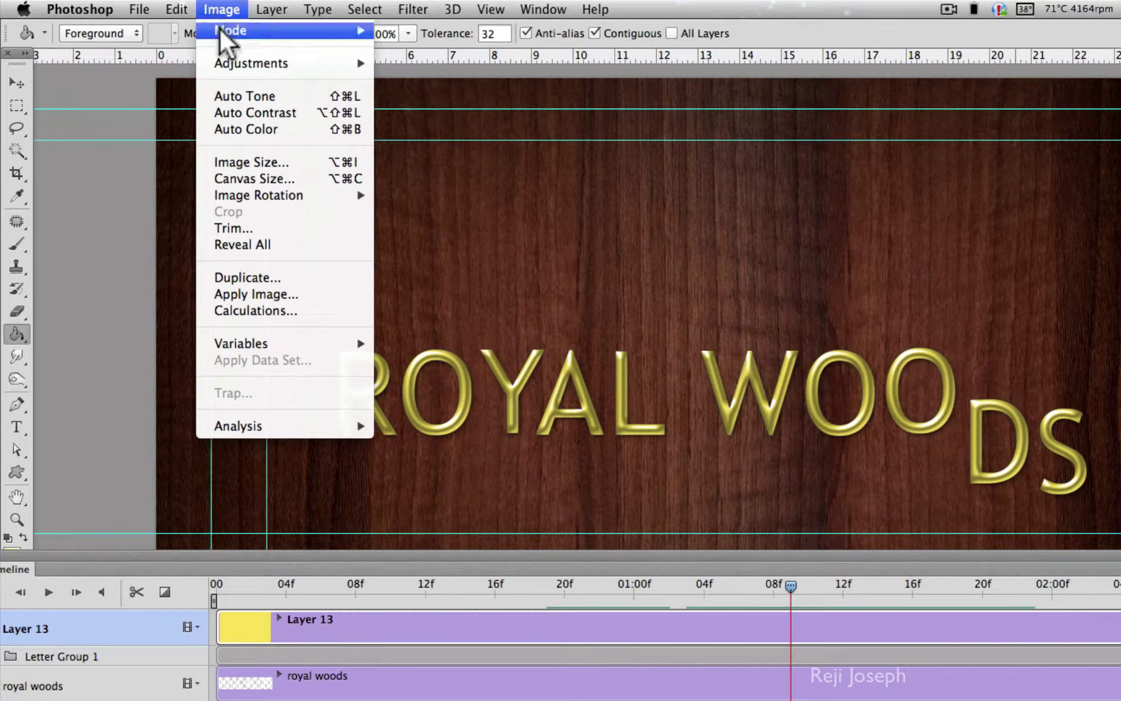
mouse_move(279, 63)
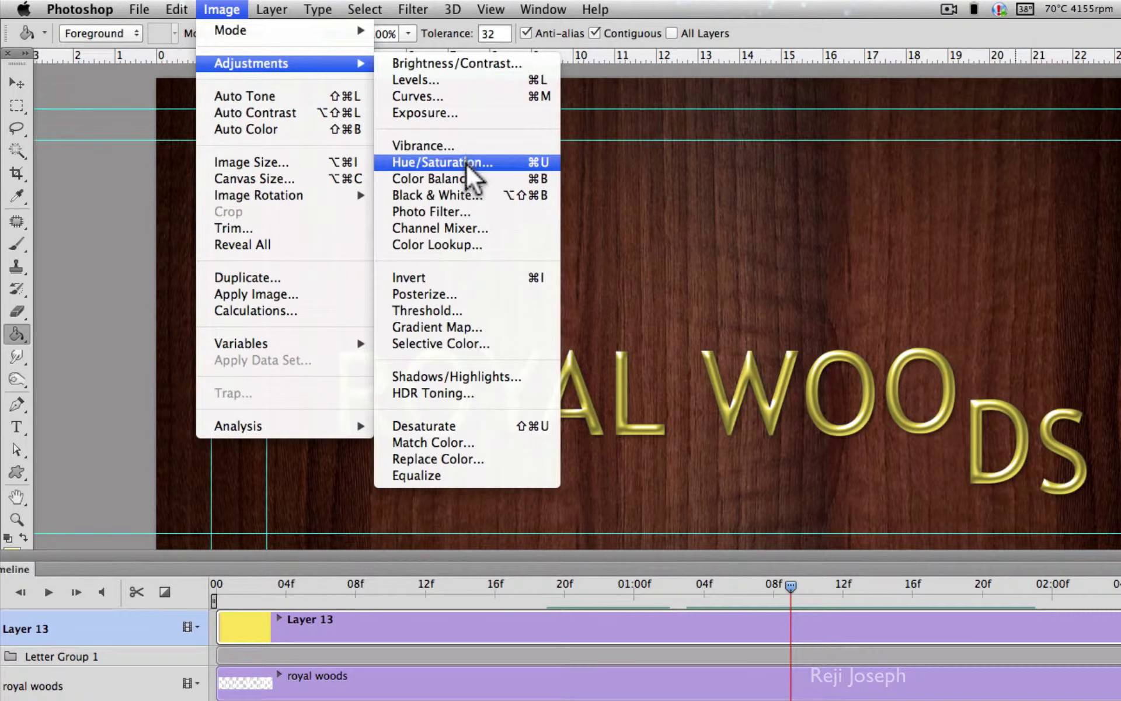
click(477, 166)
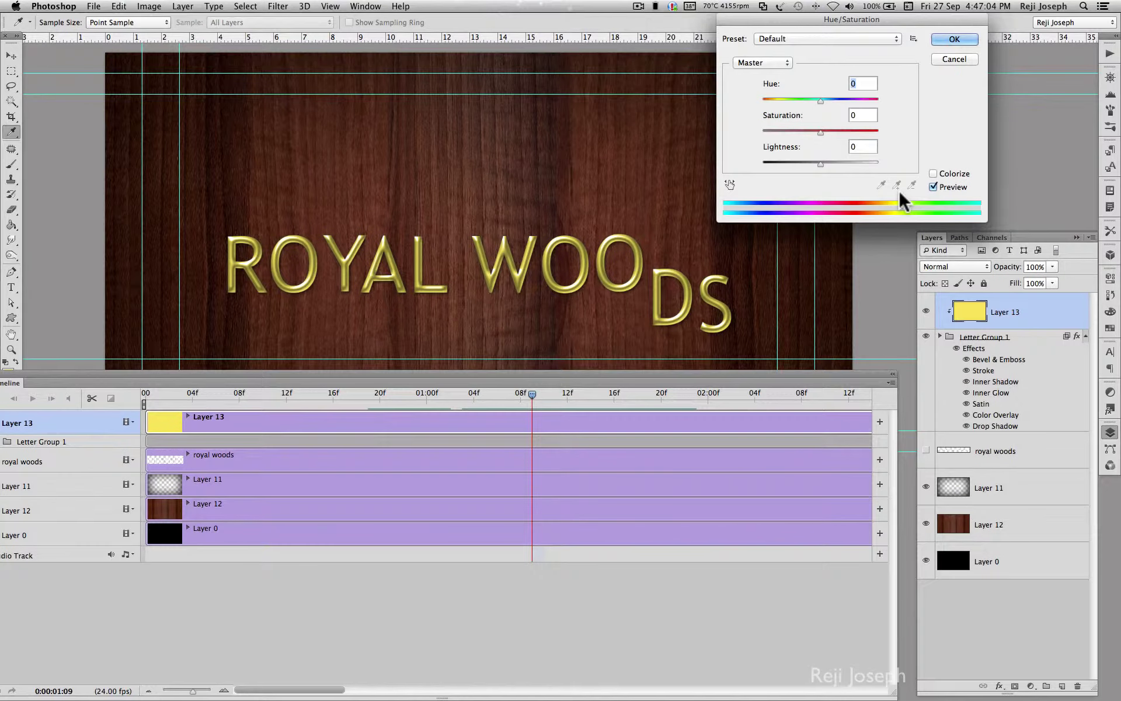
mouse_move(822, 103)
mouse_down()
mouse_move(871, 101)
mouse_move(840, 163)
mouse_move(815, 164)
mouse_up()
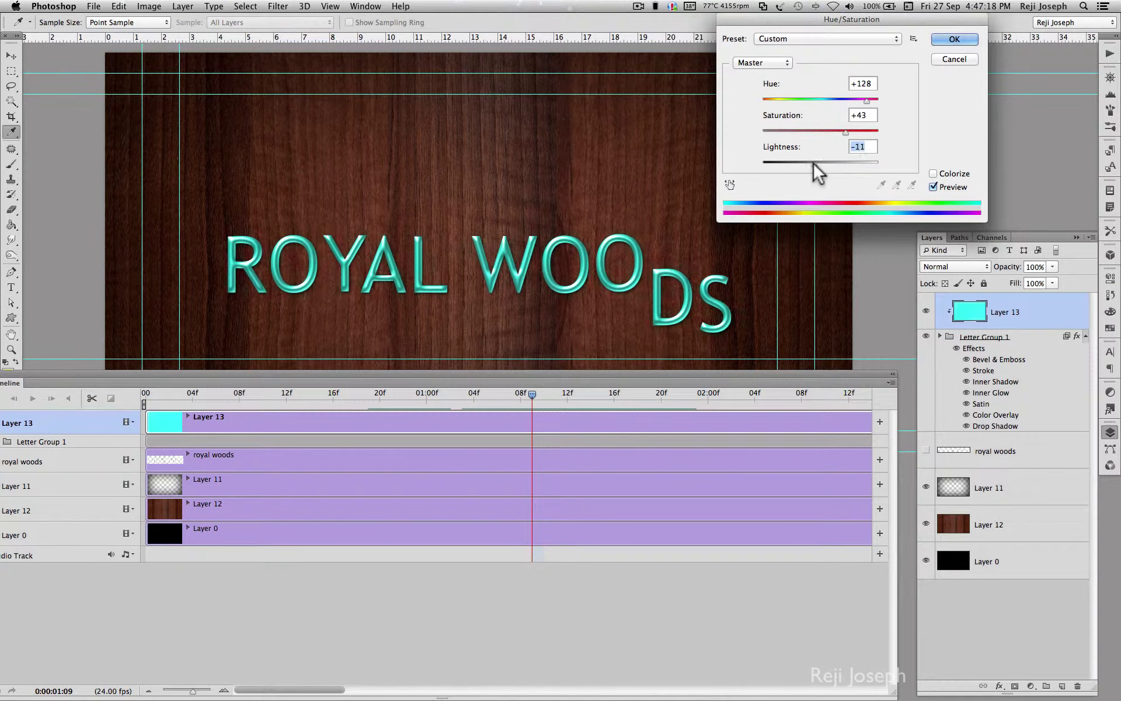
click(954, 39)
right_click(1014, 334)
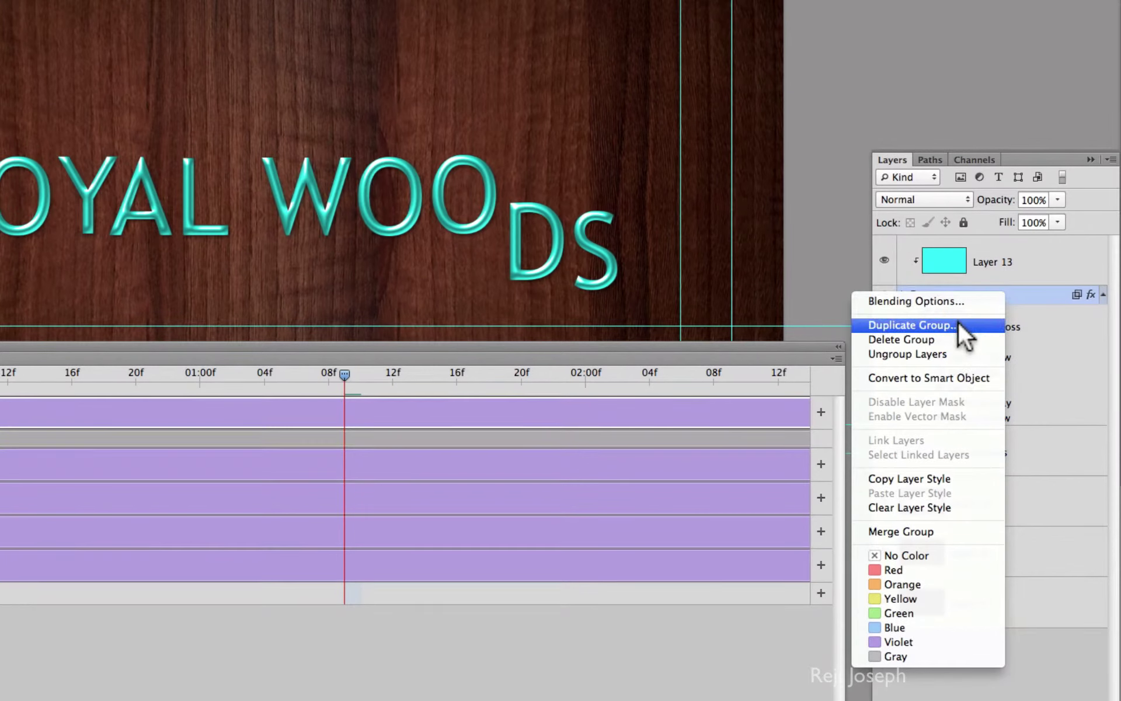
Set Letter Group 1's drop shadow to a 94° angle and 23 px distance.
click(955, 299)
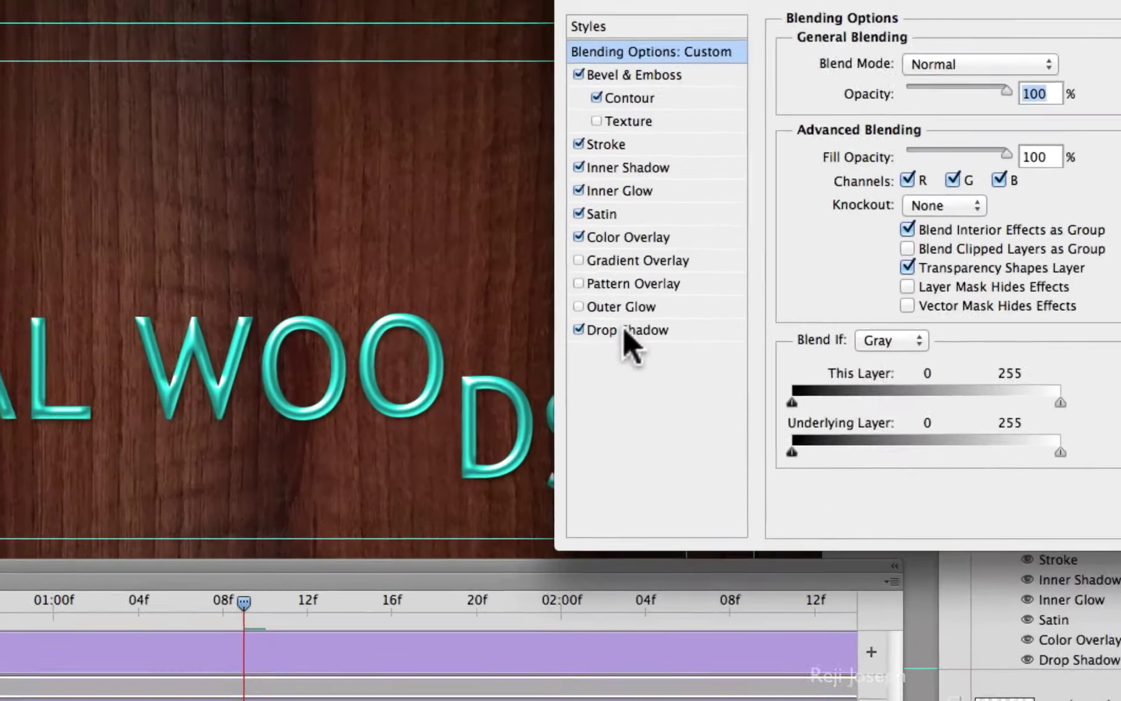
click(622, 327)
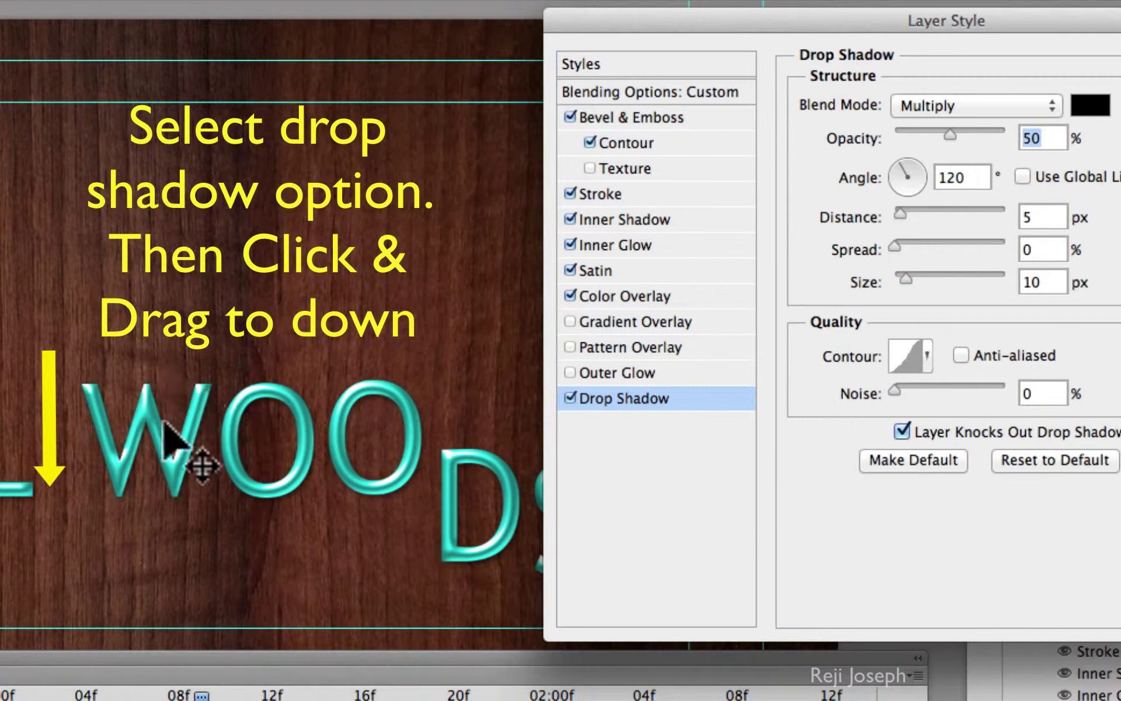
drag(155, 510, 154, 520)
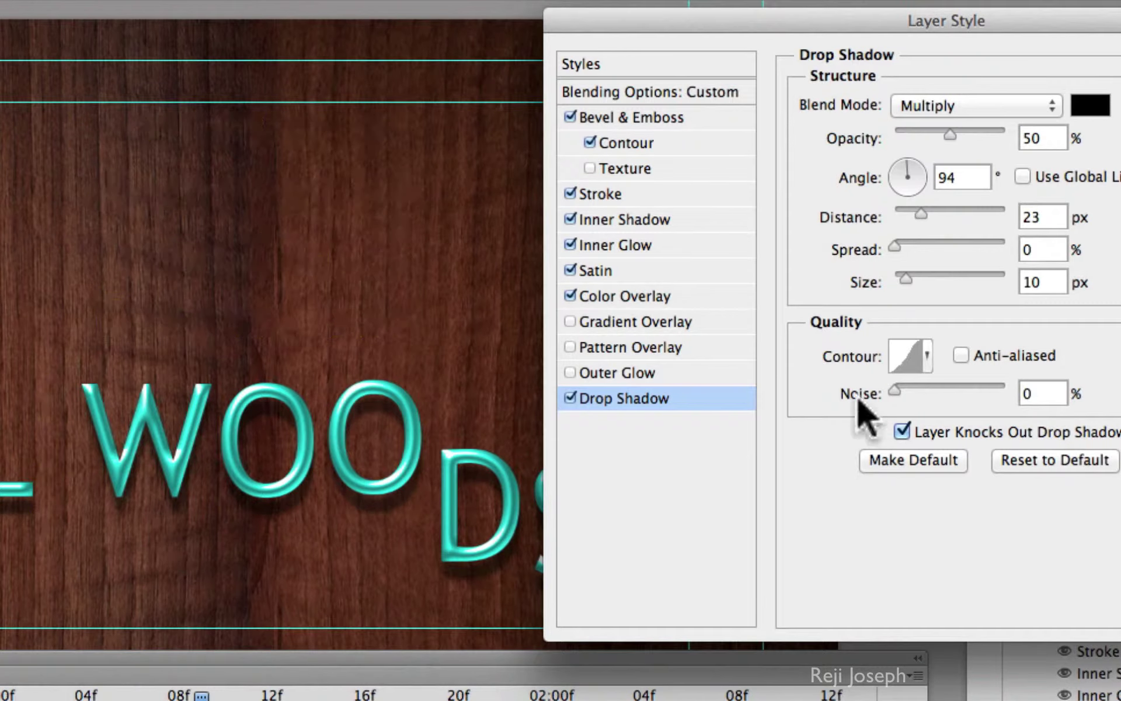
drag(905, 279, 903, 279)
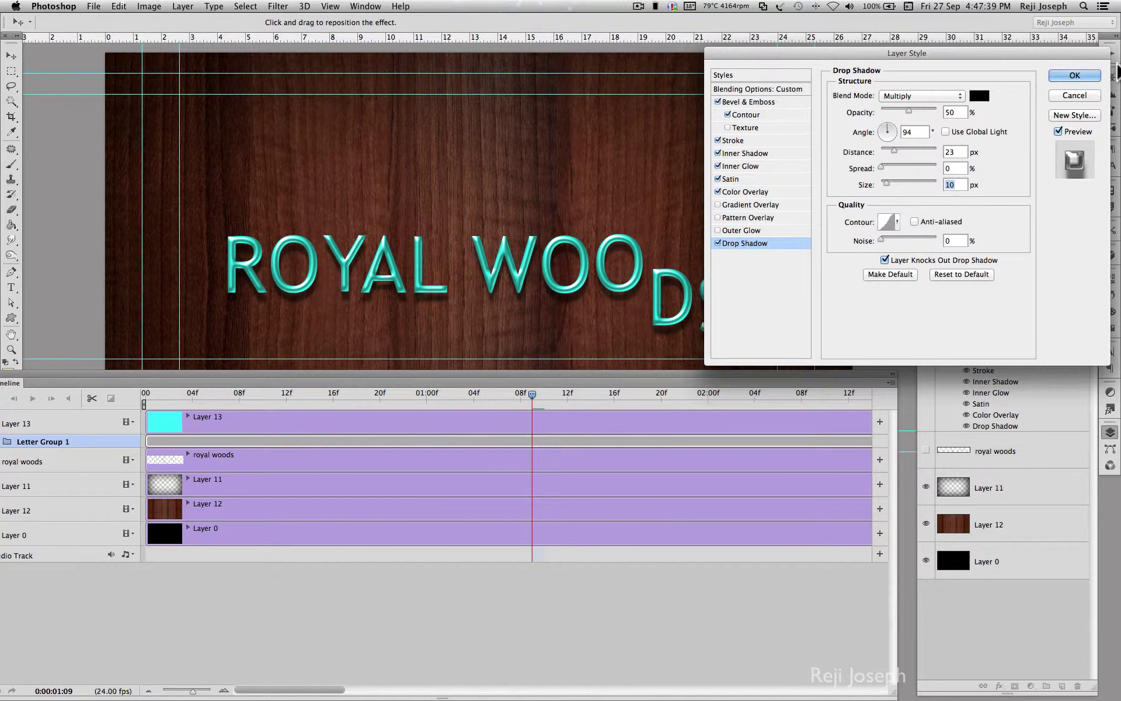
click(1056, 77)
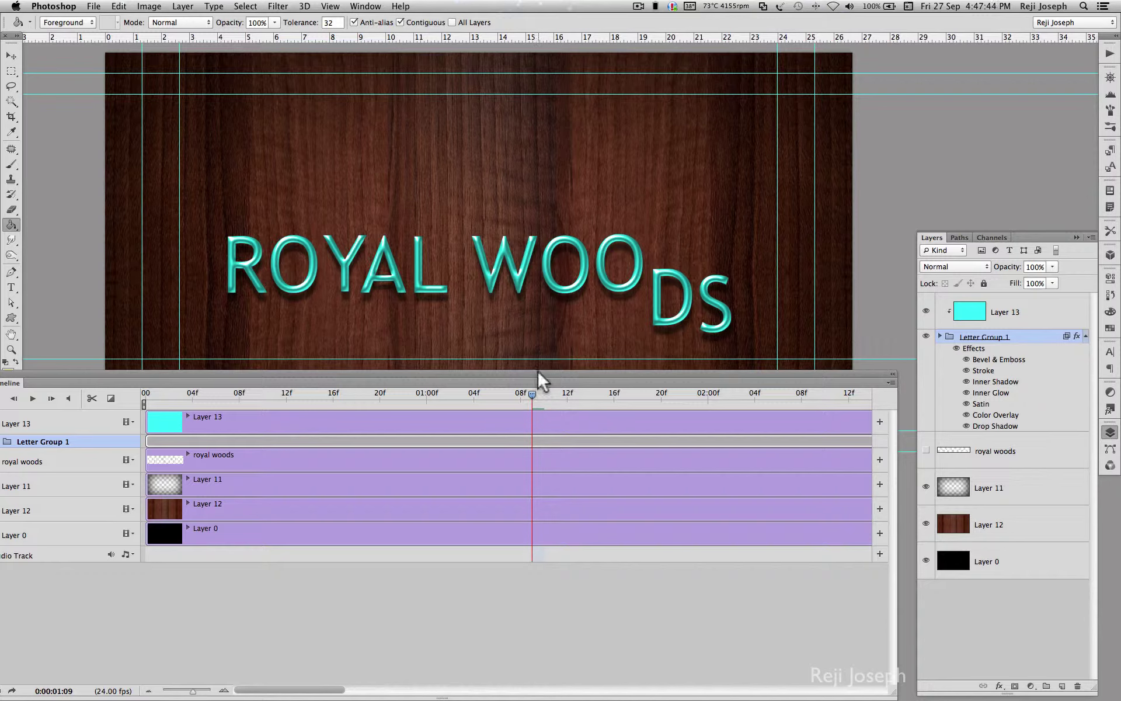
drag(537, 369, 532, 495)
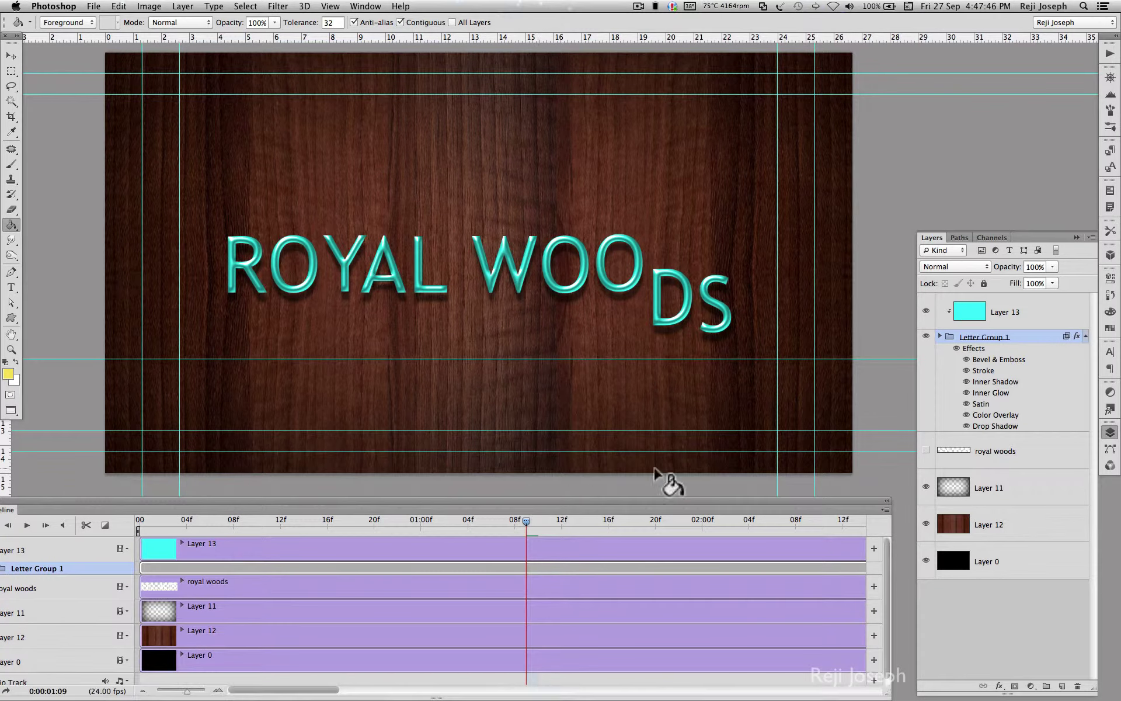
Hide the guides, make the pasteboard black, and play the animation from the start.
key(ctrl+semicolon)
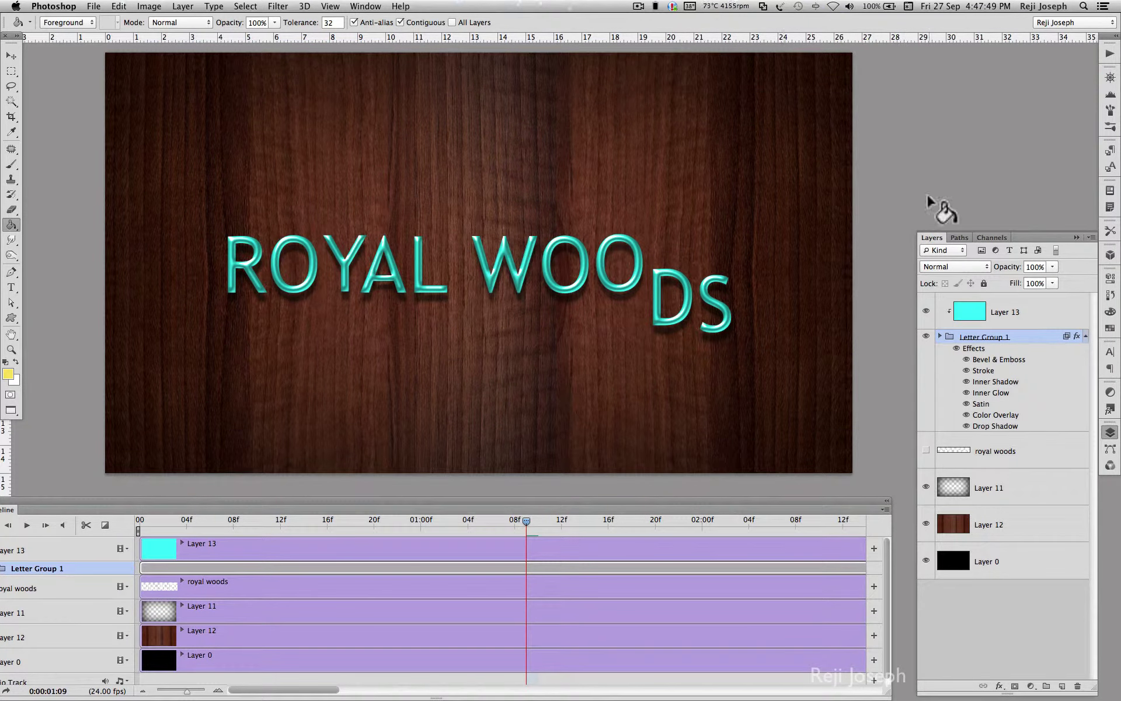
right_click(904, 166)
click(924, 179)
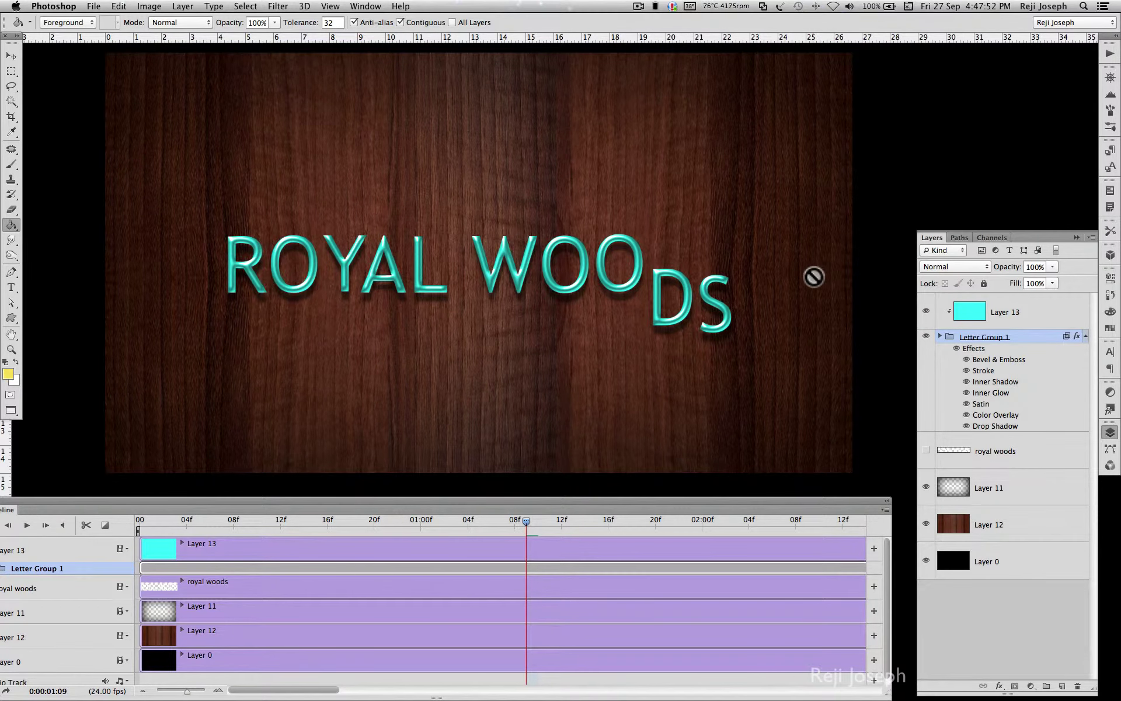
drag(524, 519, 143, 531)
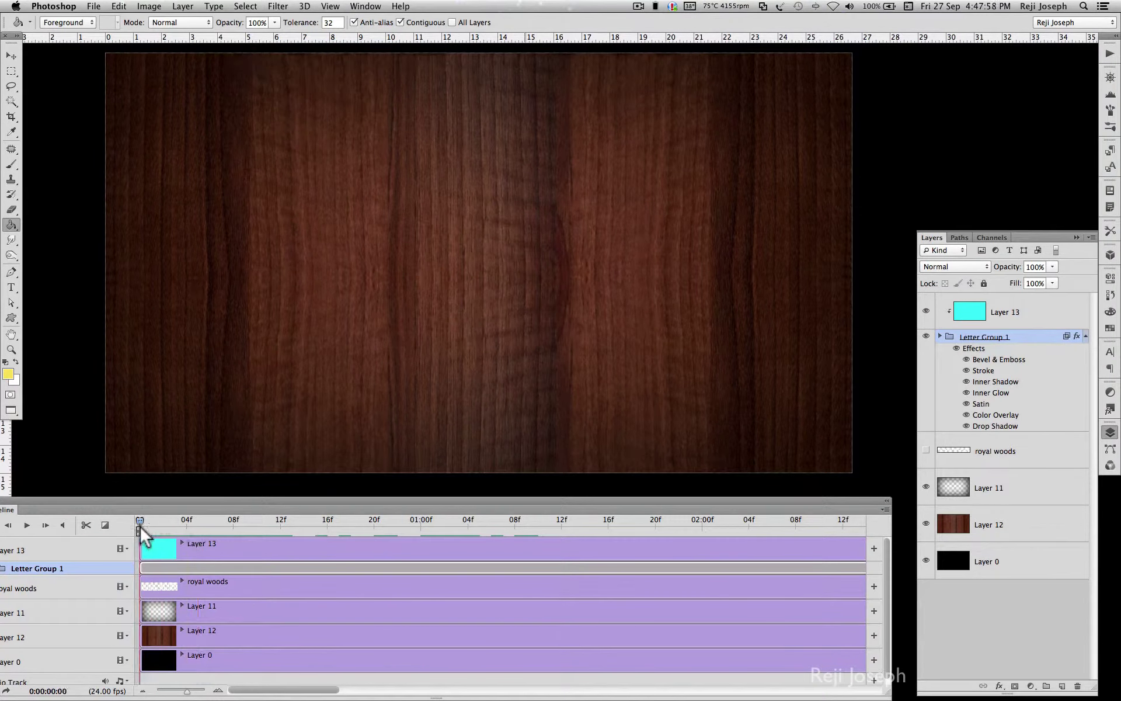
key(space)
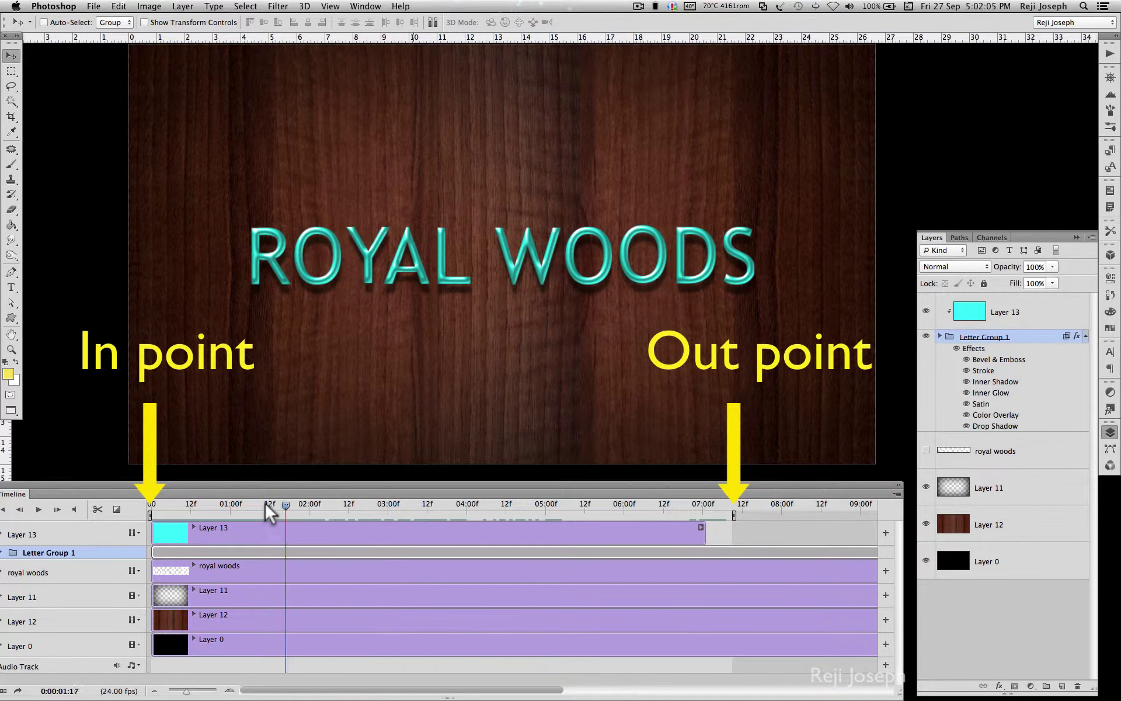
End the work area at 04:00 and render Wood Letter-1.mp4 as H.264 High Quality.
drag(453, 509, 466, 509)
drag(734, 515, 473, 540)
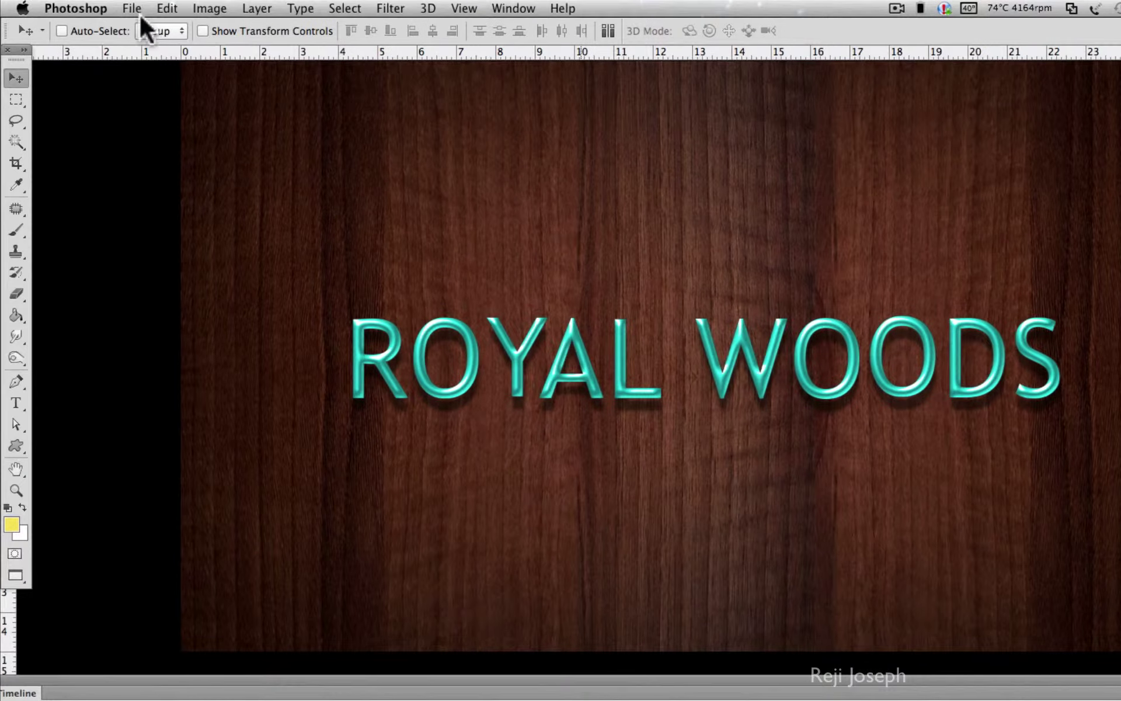
click(132, 8)
mouse_move(96, 274)
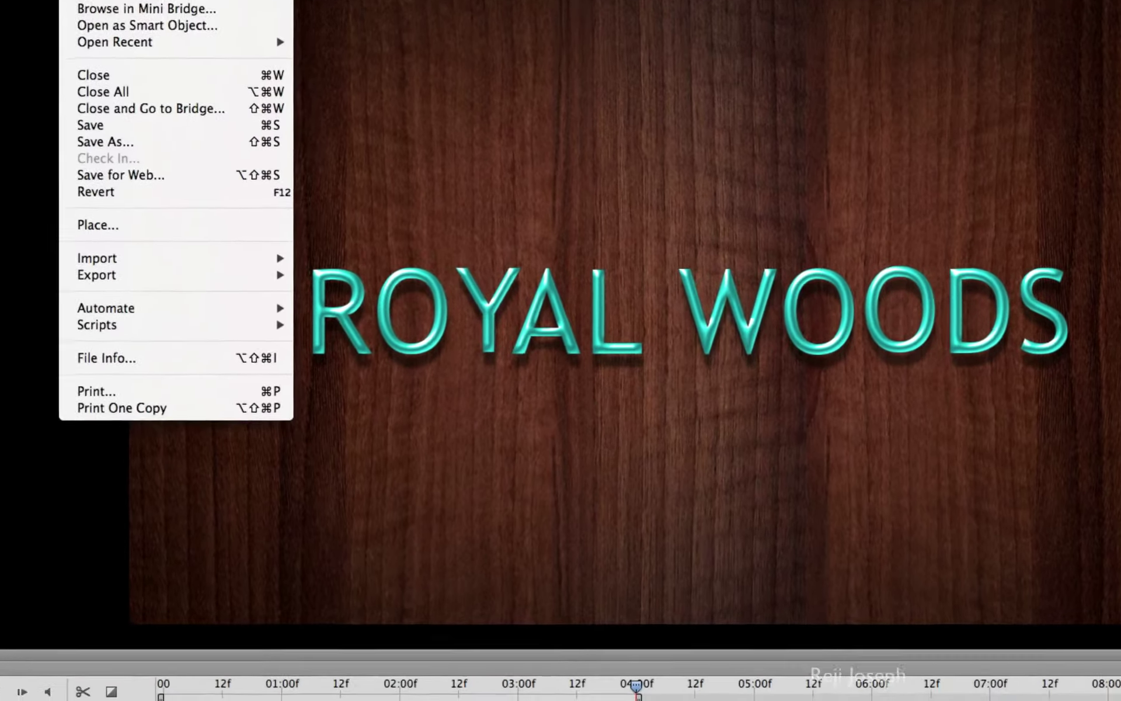
click(424, 268)
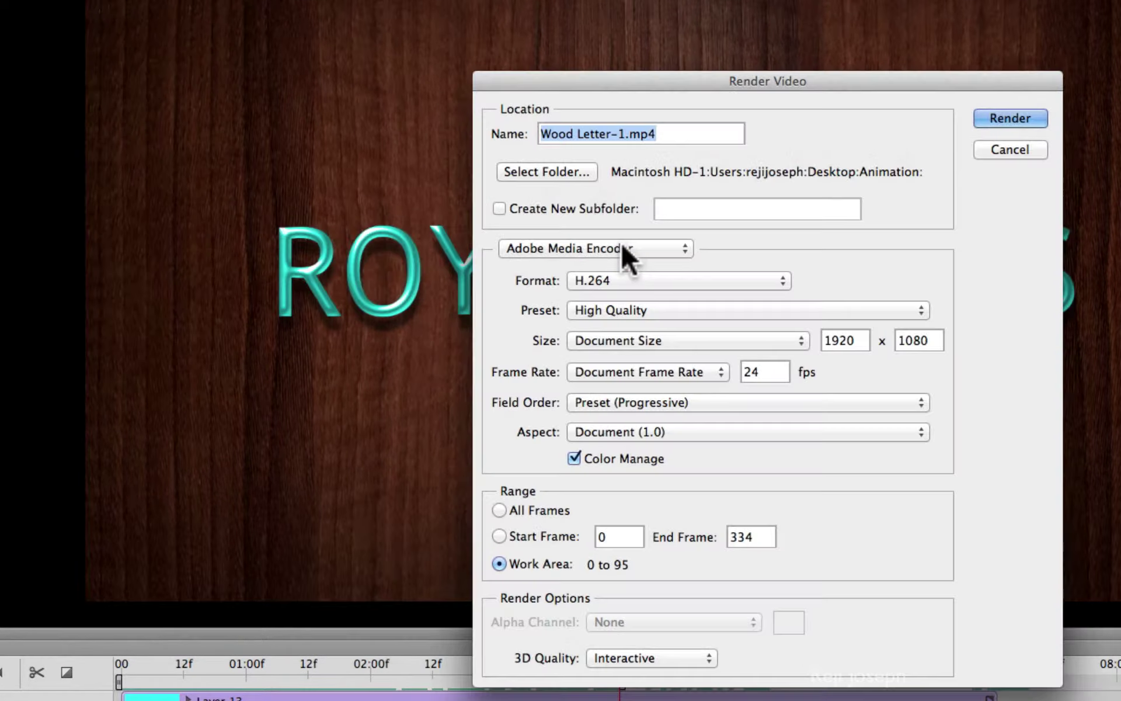
click(677, 281)
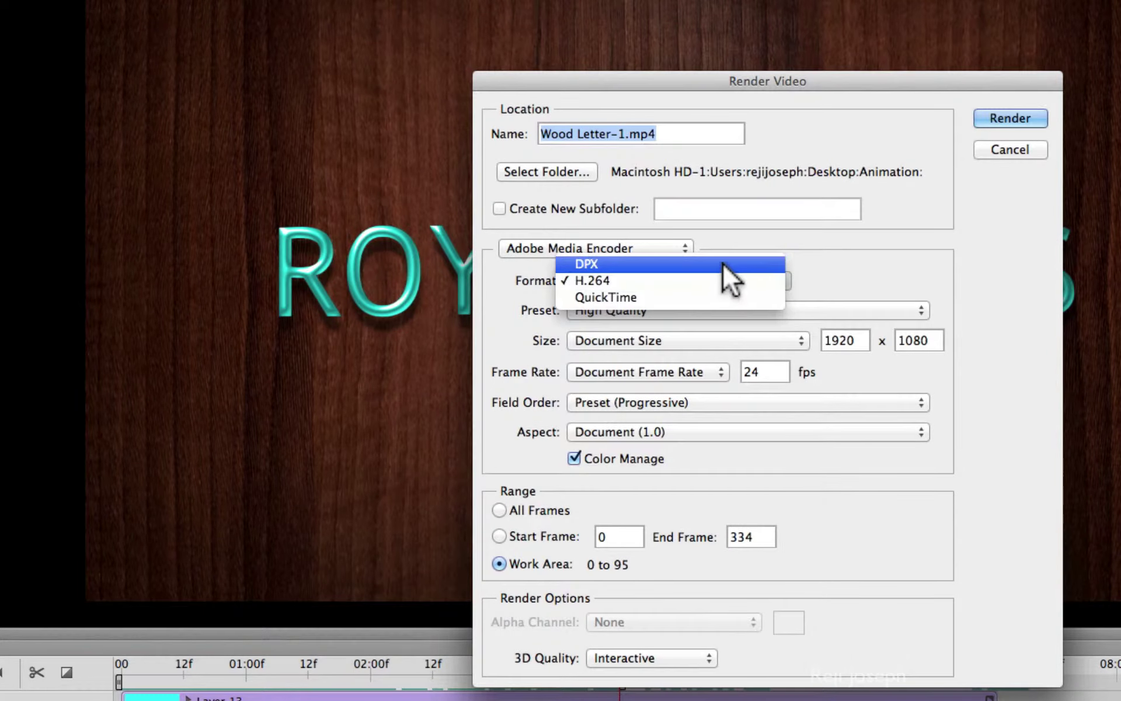
click(721, 280)
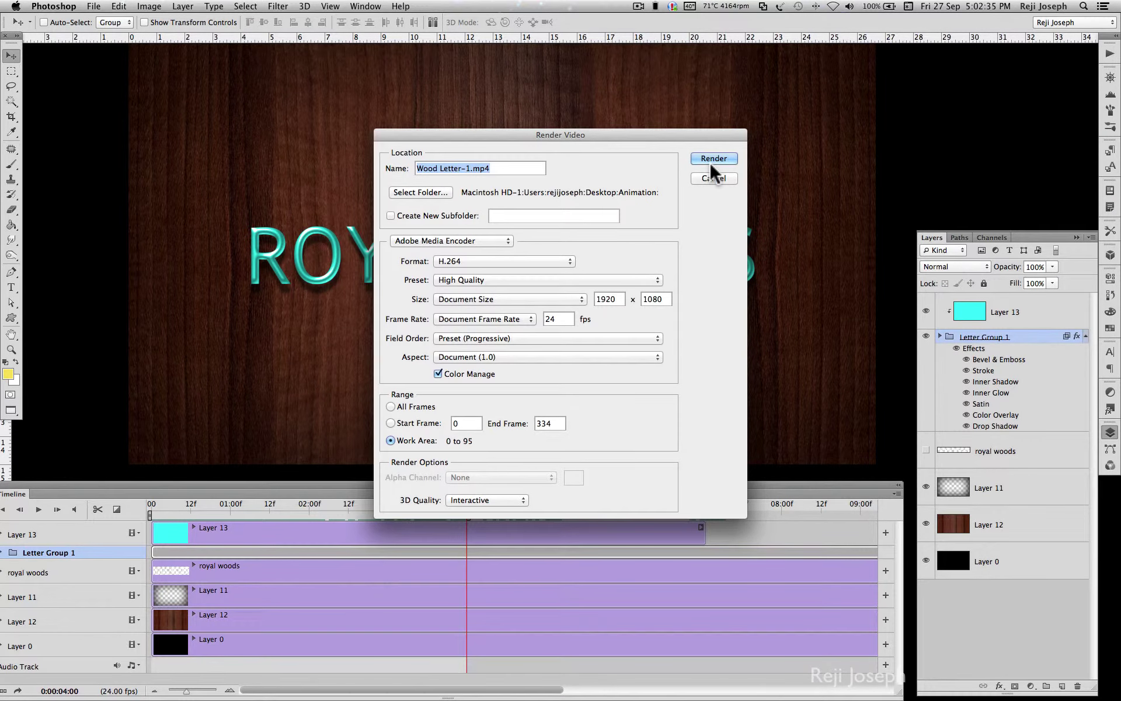
click(711, 161)
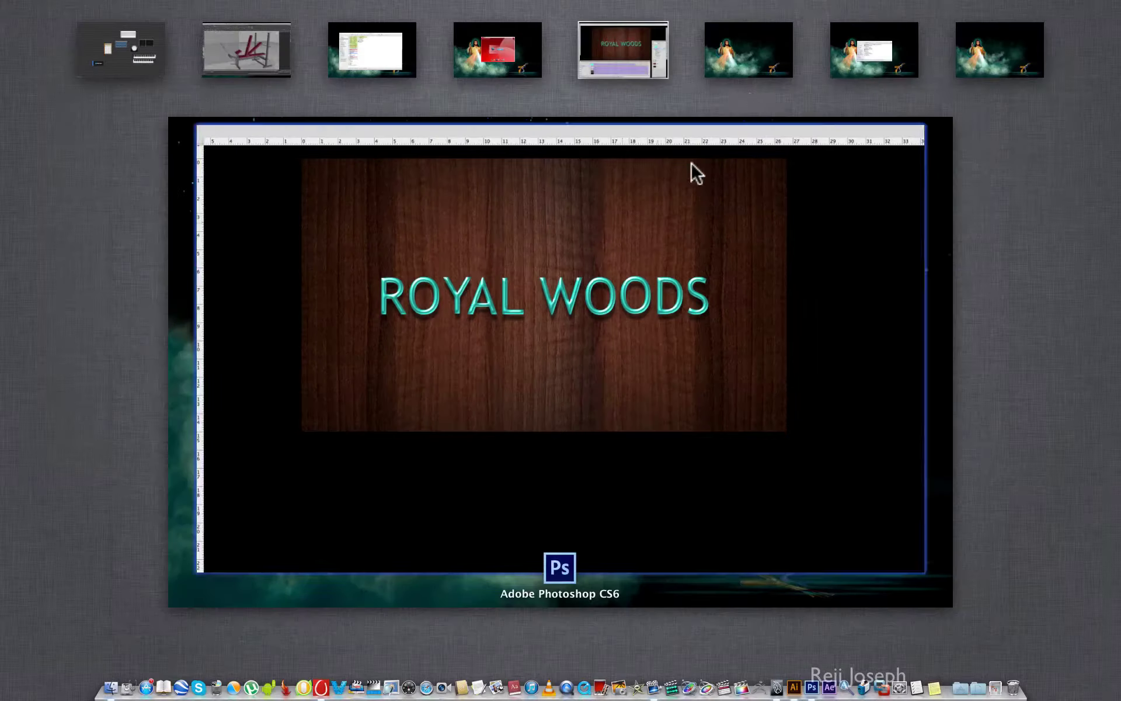
Open the rendered Wood Letter-1.mp4 from the Animation folder.
click(881, 40)
click(607, 282)
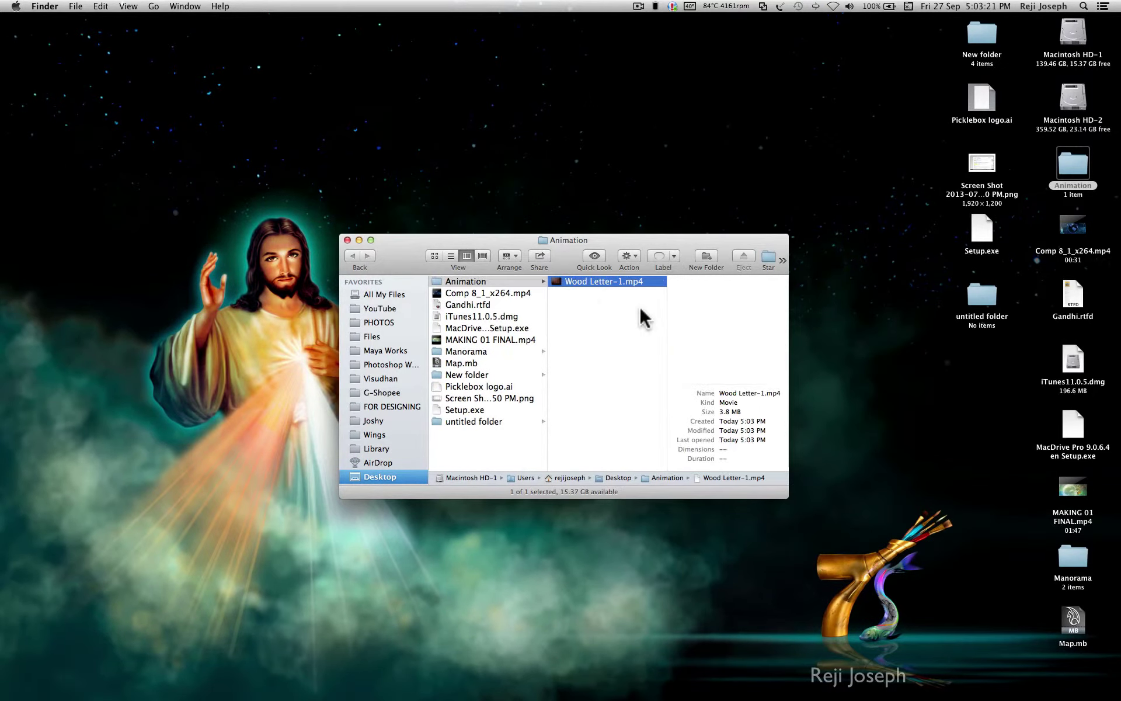